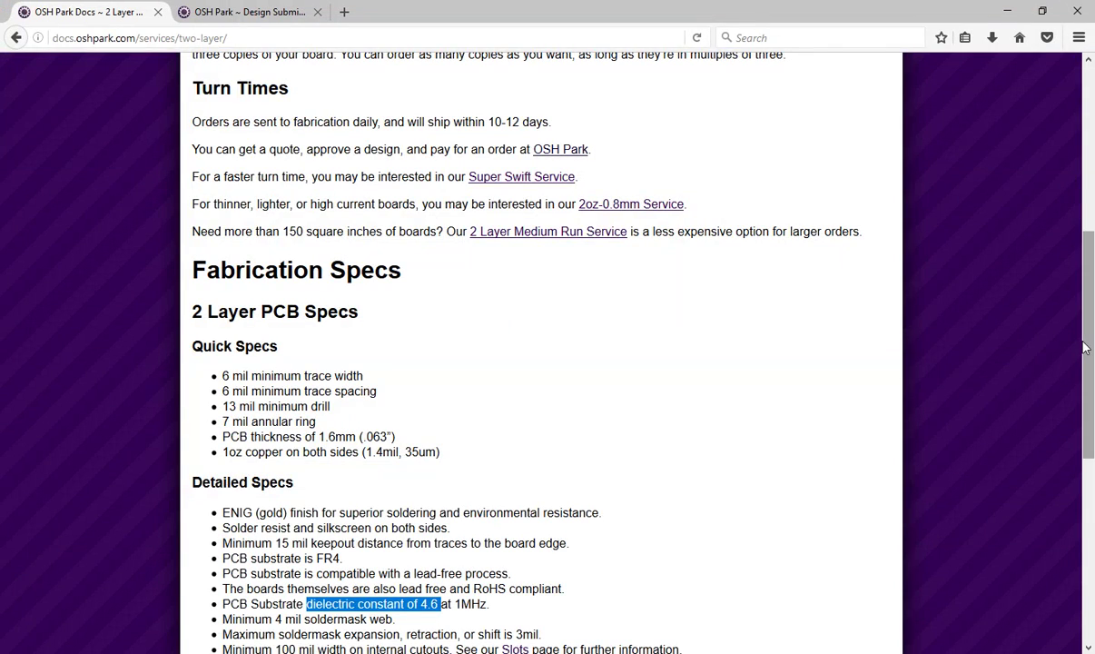
Highlight OSH Park's $5 per square inch price, 10-12 day shipping and three board copies.
drag(1083, 343, 1093, 112)
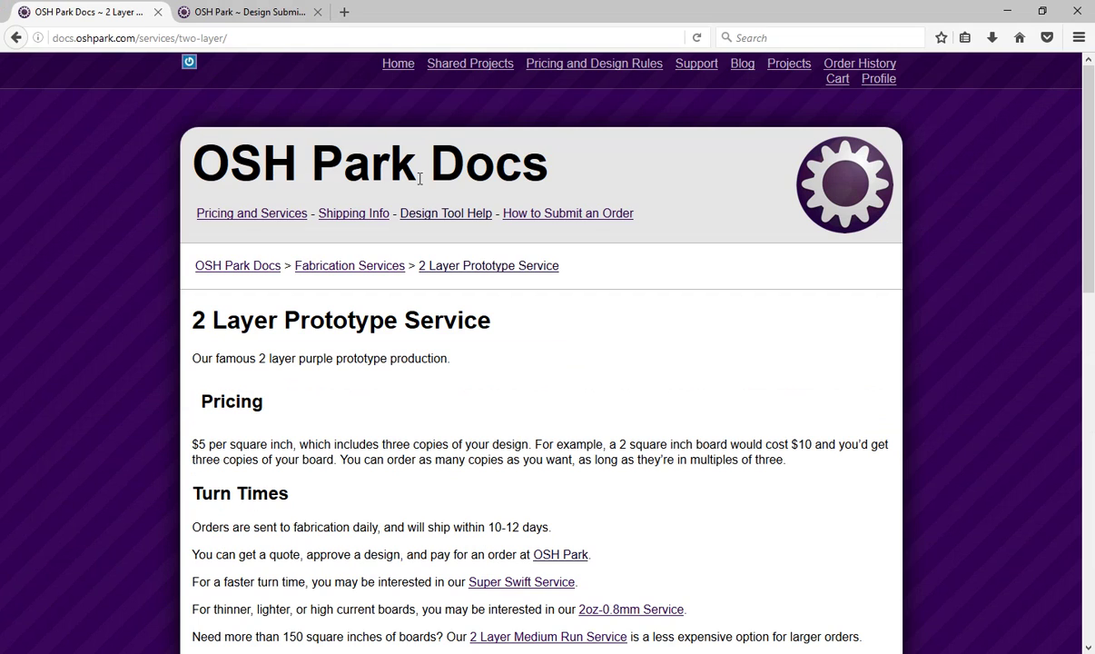
scroll(433, 237, down, 2)
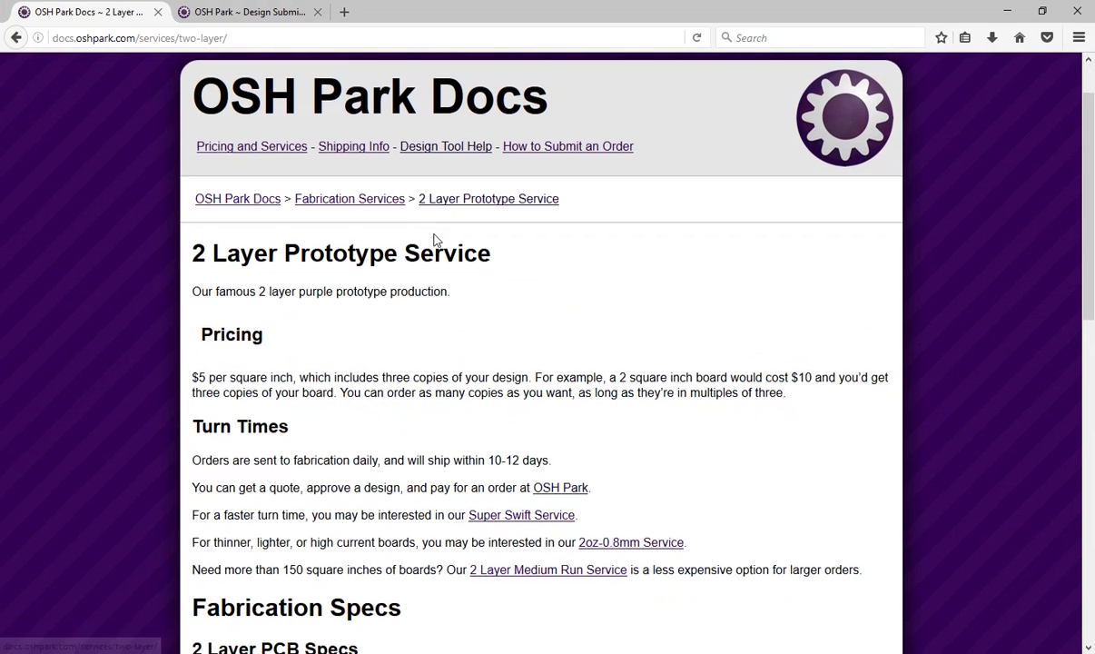
scroll(433, 238, up, 2)
scroll(435, 239, down, 5)
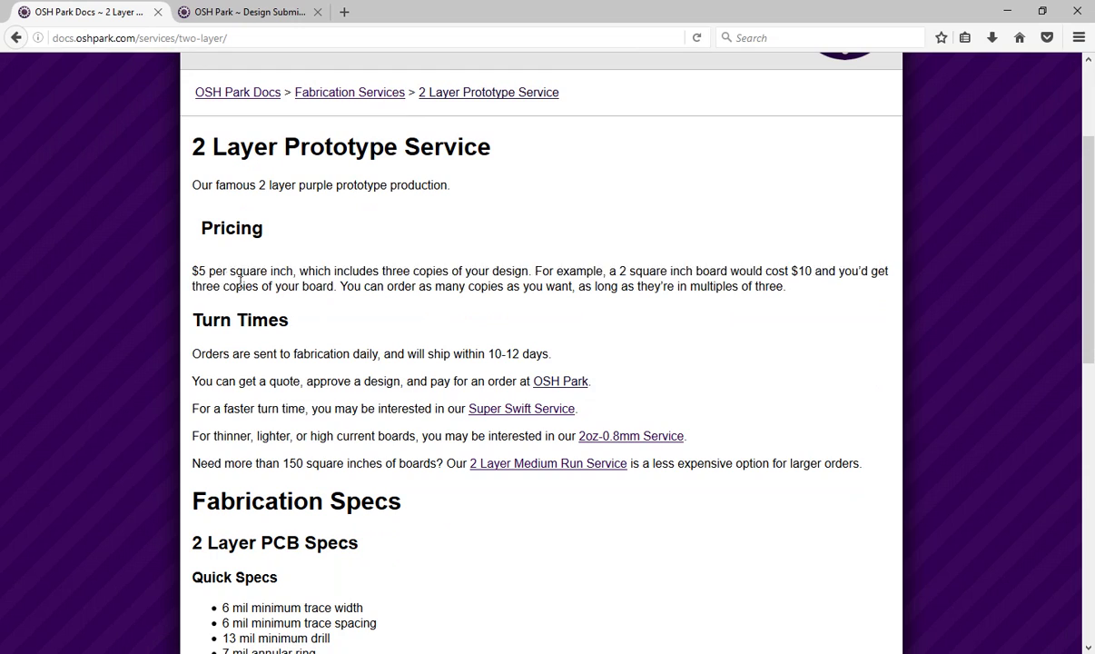
drag(193, 270, 293, 271)
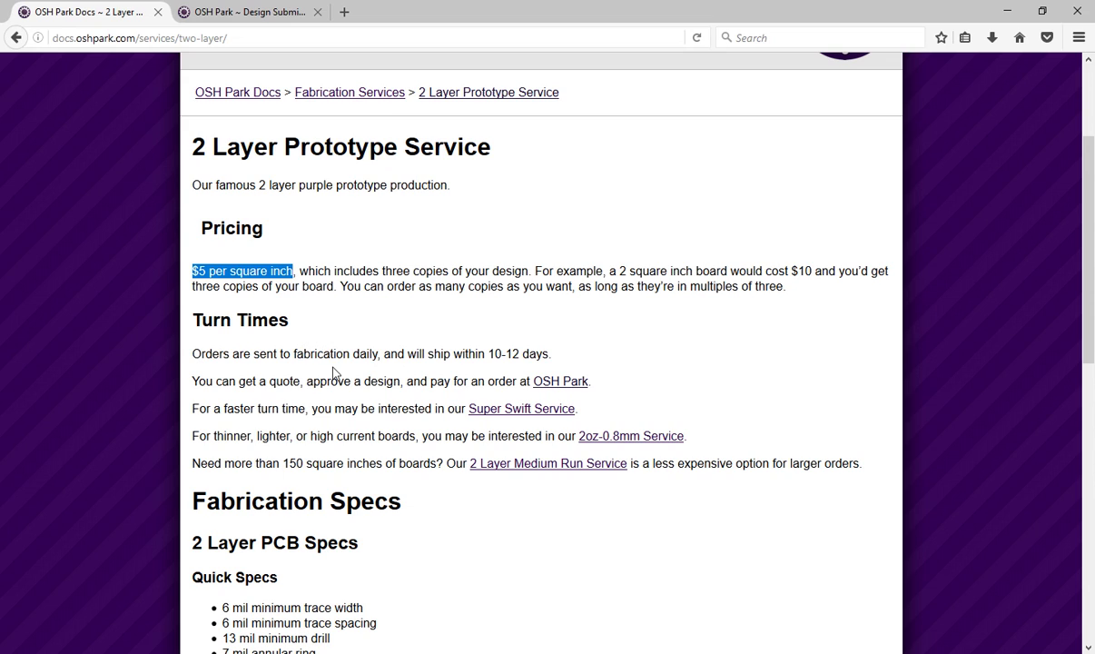
drag(479, 357, 567, 364)
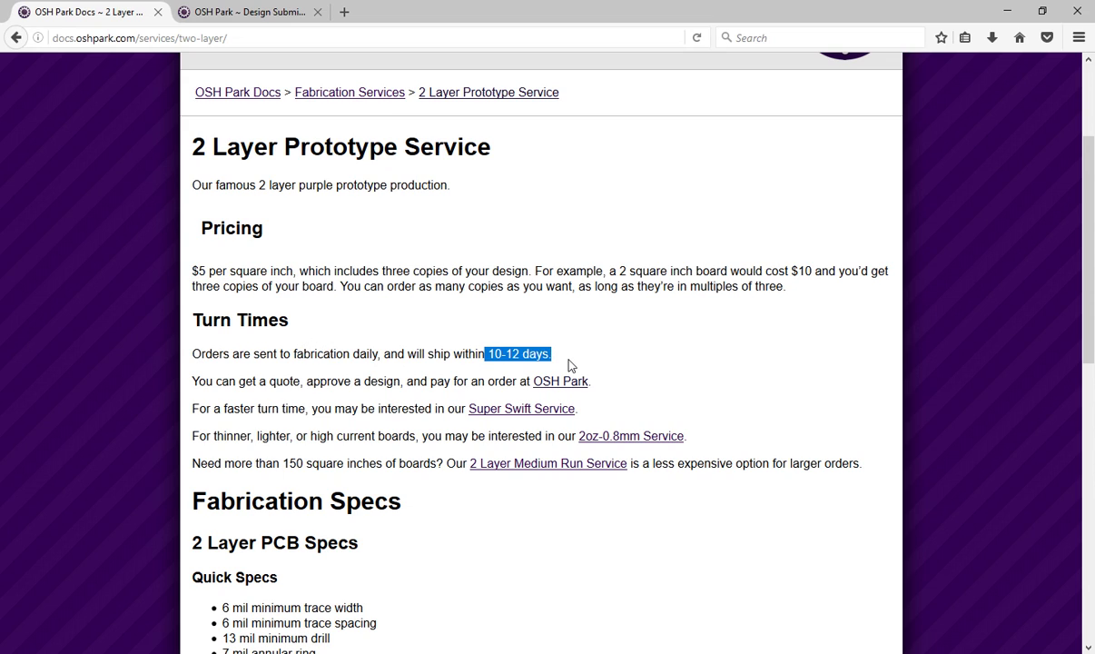
click(571, 365)
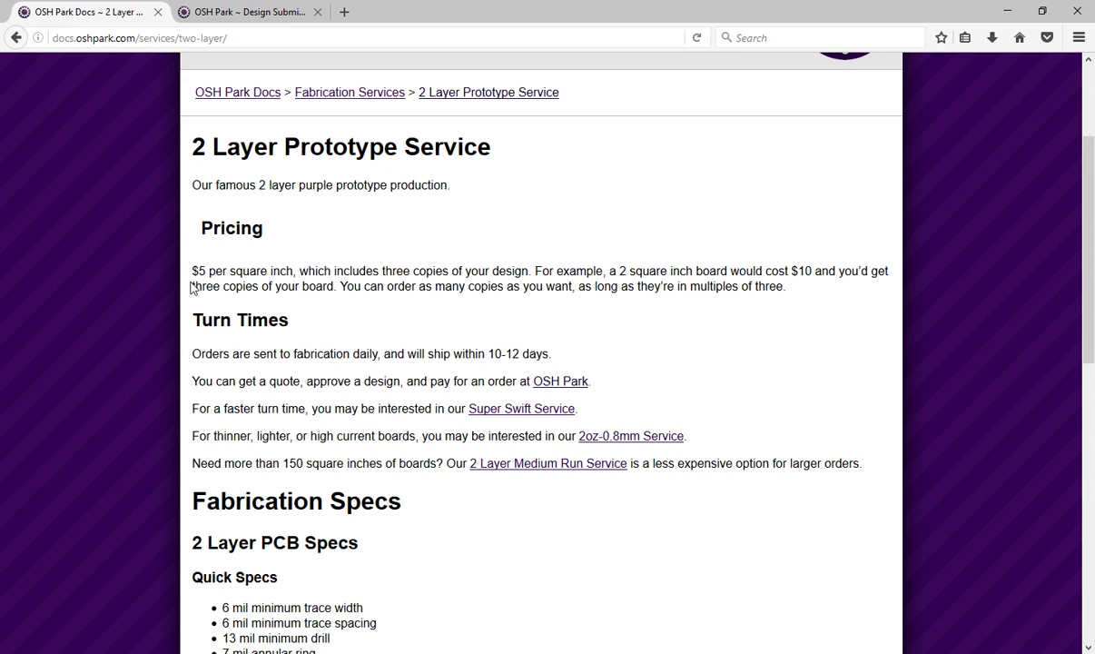
drag(190, 283, 336, 286)
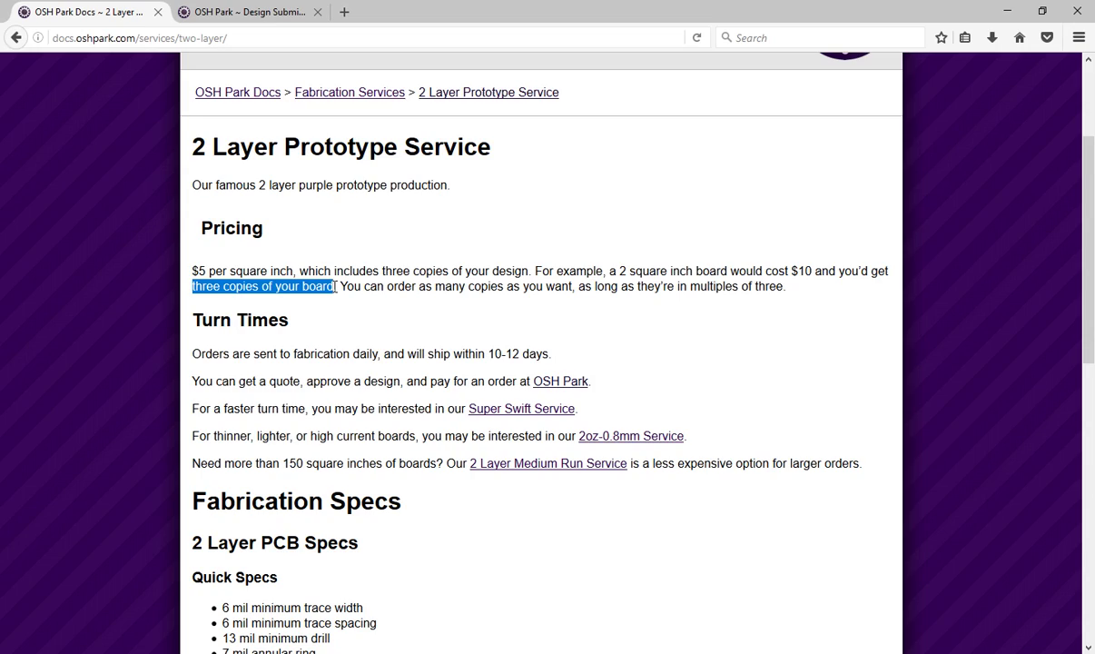
Highlight the stackup's top and bottom solder resist, 1 oz copper layers and 4.6 dielectric constant.
scroll(336, 286, down, 6)
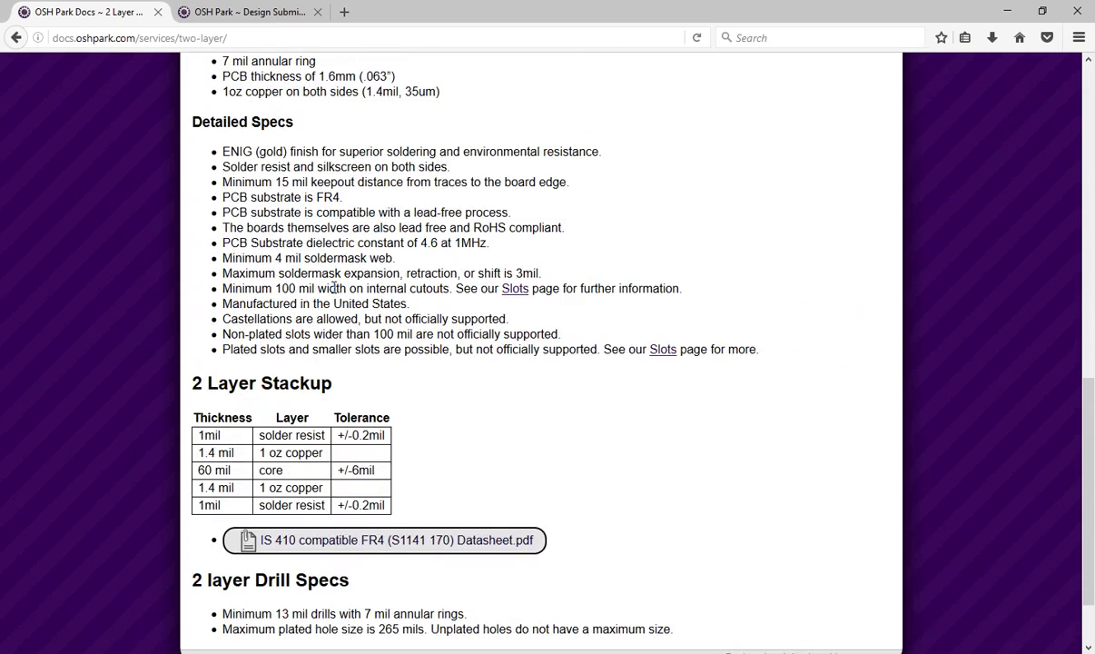
scroll(334, 288, down, 3)
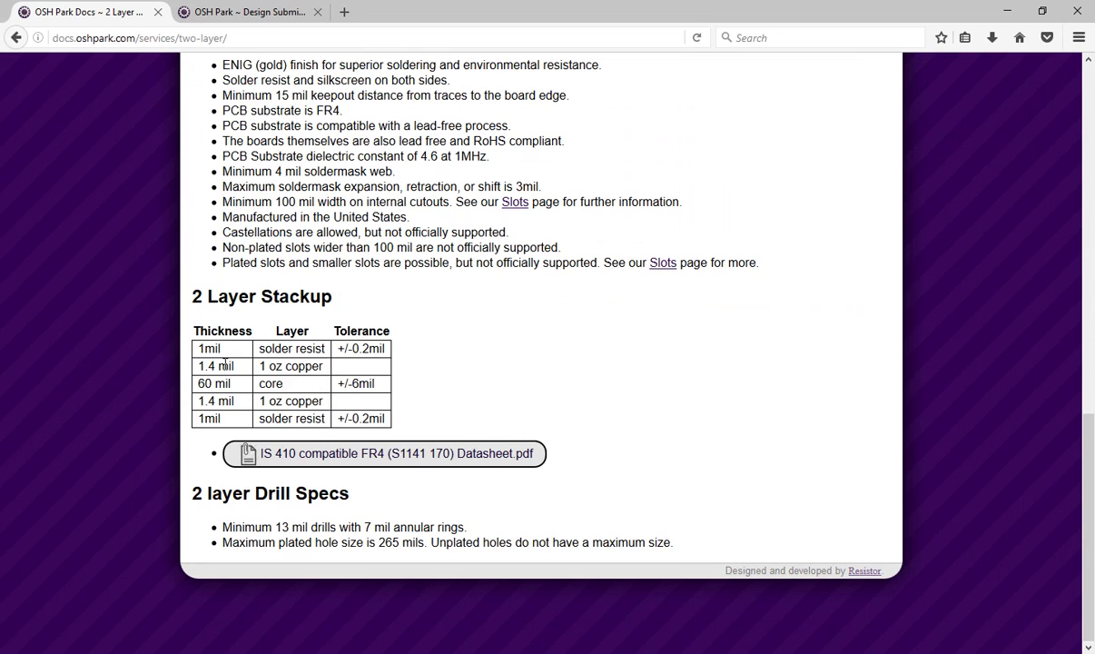
drag(257, 344, 319, 345)
drag(336, 416, 258, 419)
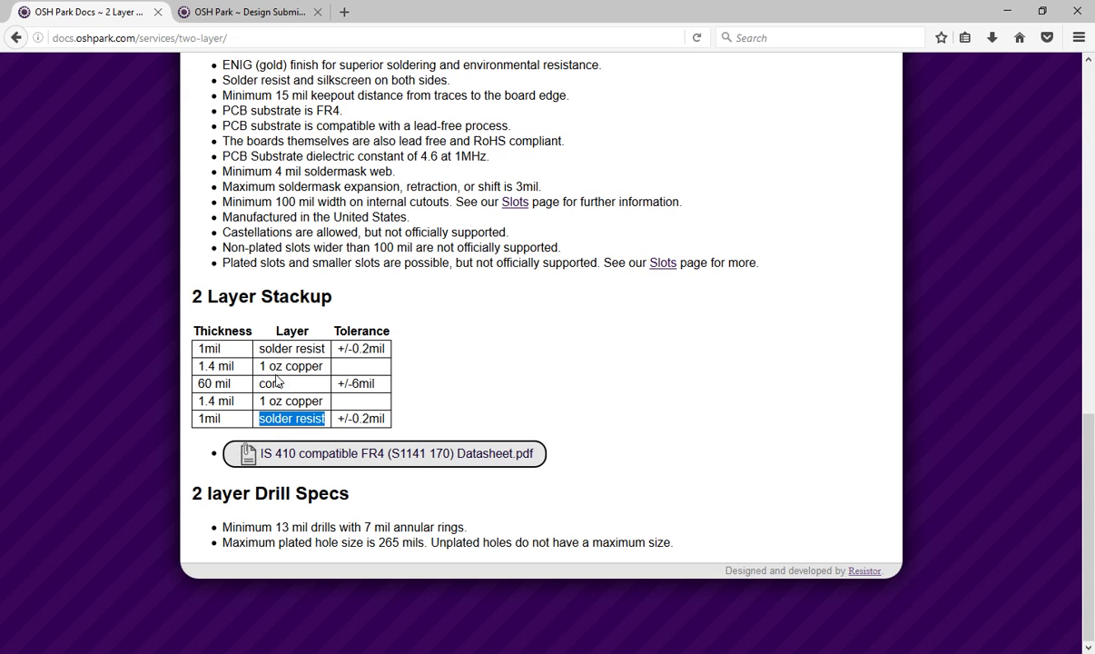
mouse_move(257, 366)
mouse_down()
mouse_move(324, 366)
mouse_move(259, 404)
mouse_move(258, 386)
mouse_up()
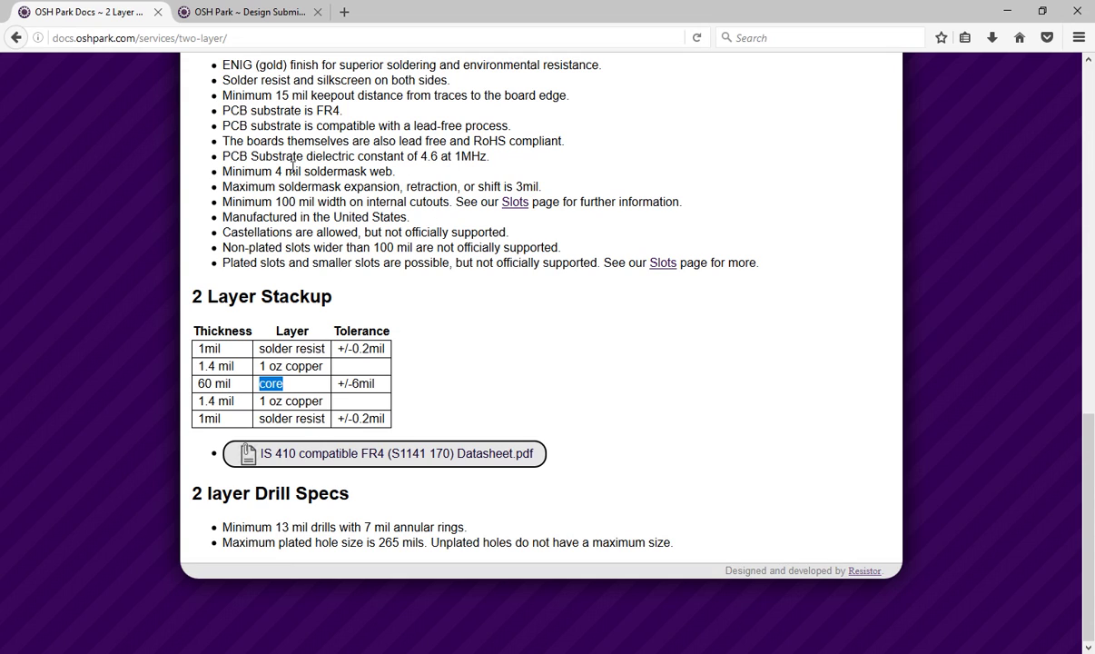
drag(305, 157, 440, 159)
Go to the Design Submission Guidelines page and scroll to the Gerber naming list.
click(241, 20)
scroll(346, 224, up, 6)
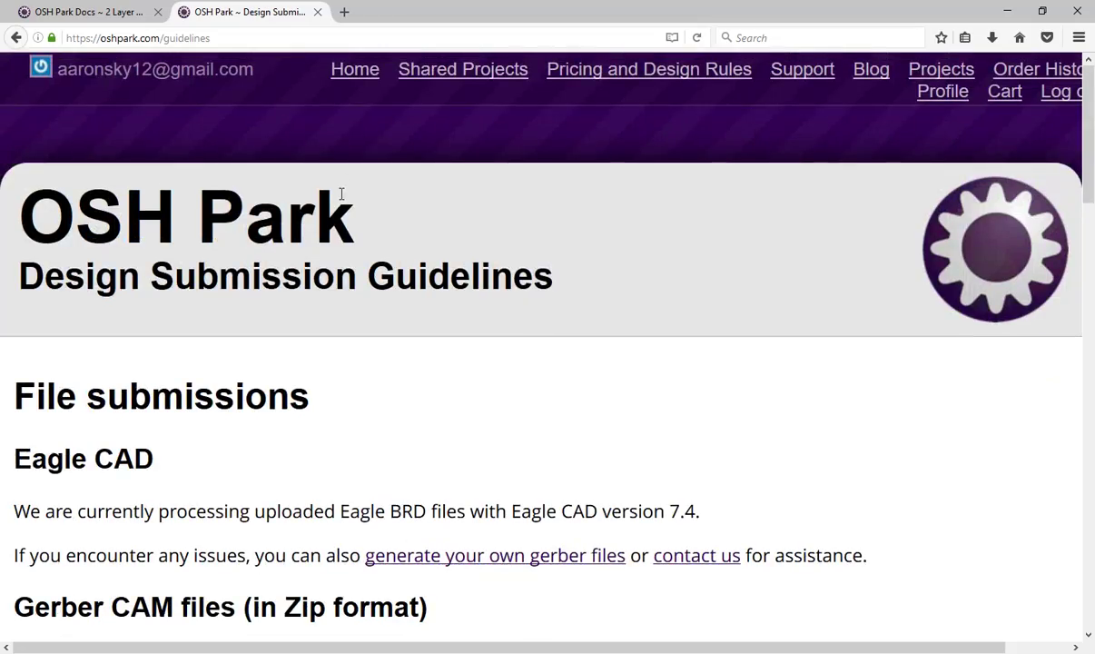
scroll(471, 433, down, 6)
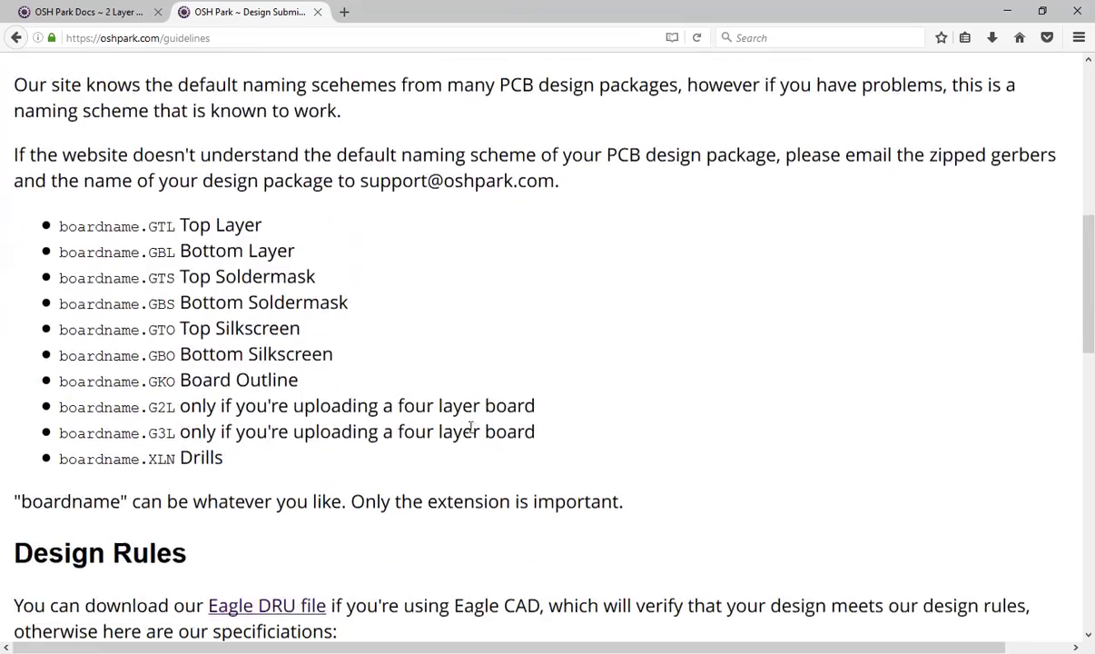
scroll(472, 631, down, 5)
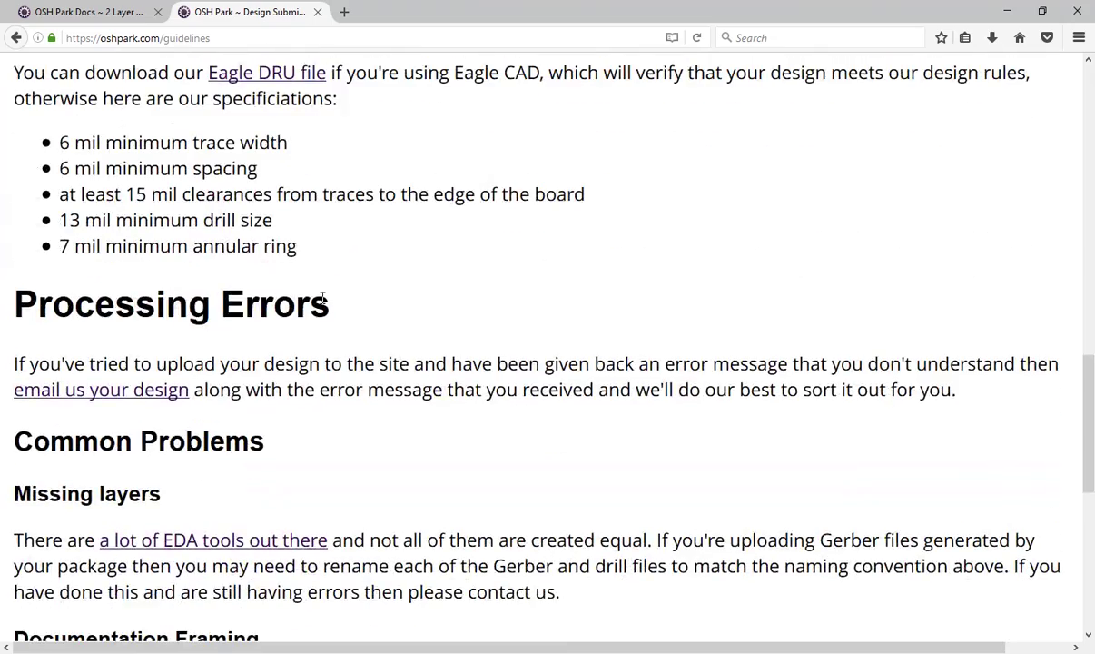
scroll(360, 237, up, 4)
scroll(360, 235, up, 4)
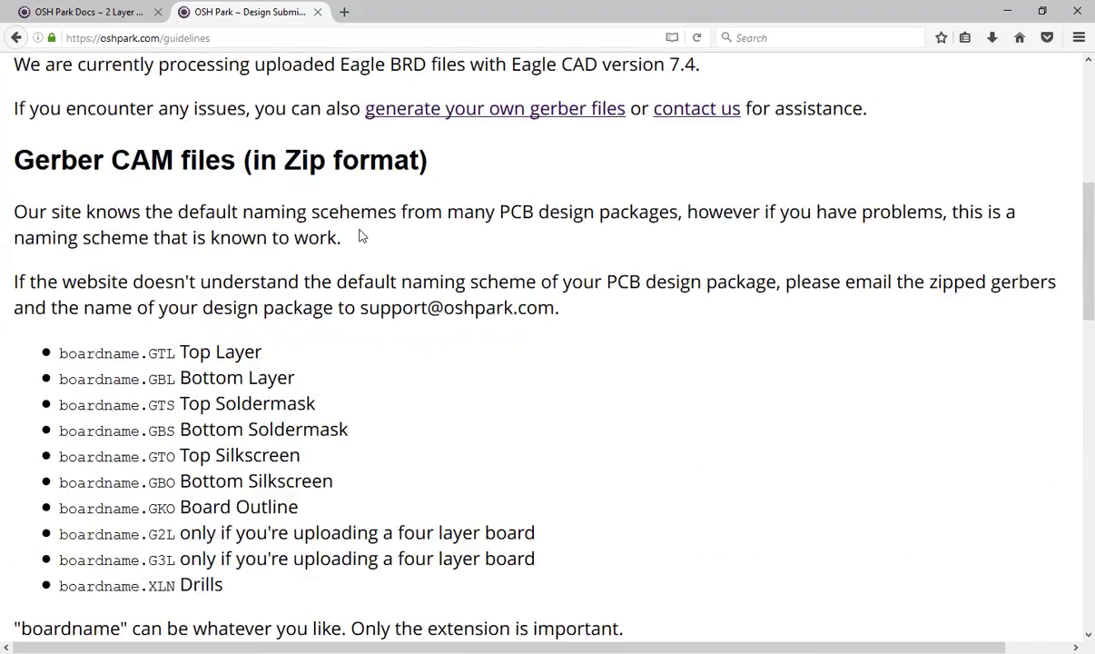
scroll(359, 234, down, 1)
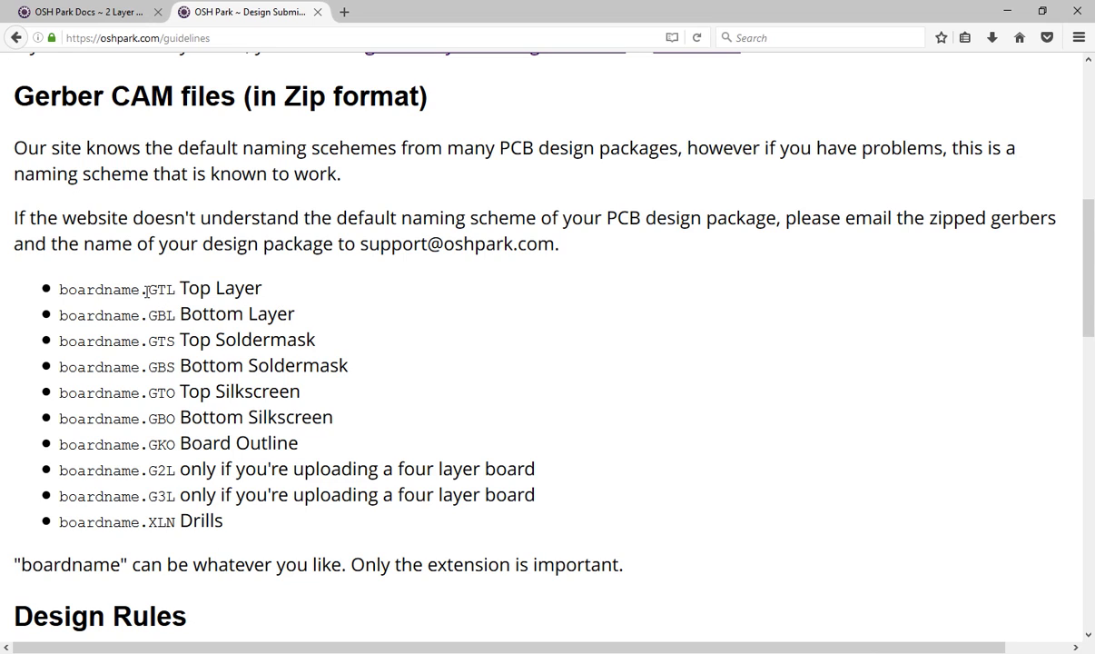
Highlight the boardname part and the .GTL Top Layer and .XLN drill extensions.
drag(146, 290, 177, 341)
drag(148, 522, 171, 524)
drag(146, 290, 179, 290)
drag(69, 289, 281, 292)
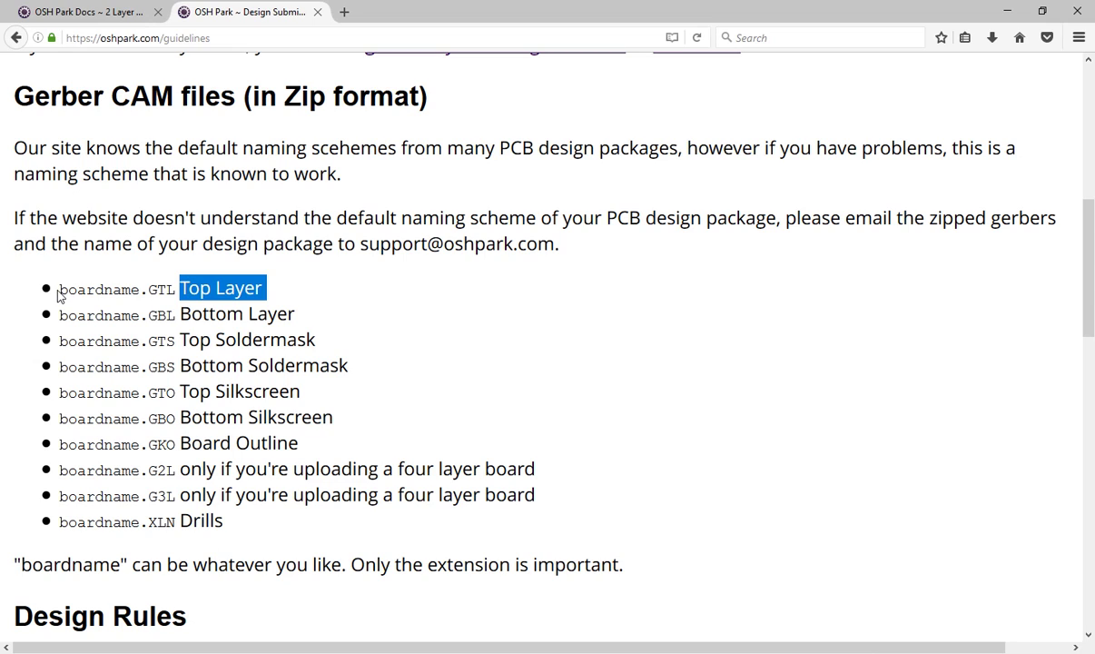
drag(147, 288, 177, 289)
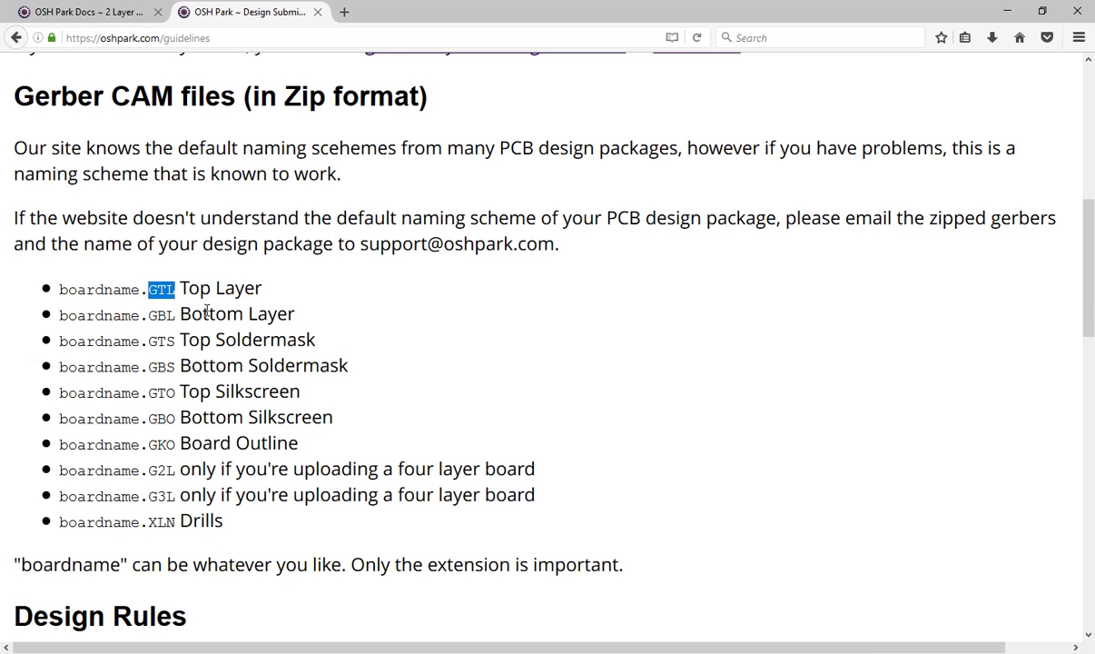
click(195, 293)
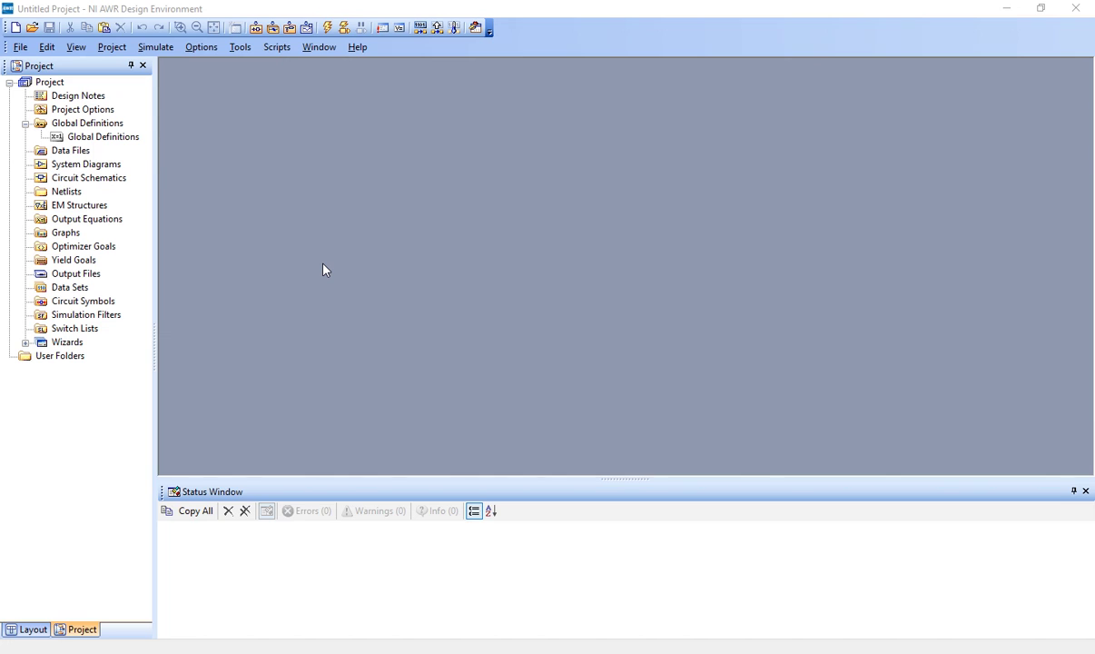
Use Save Project As to store the untitled project as Gerber_test.emp in D:\AWR_projects.
click(20, 48)
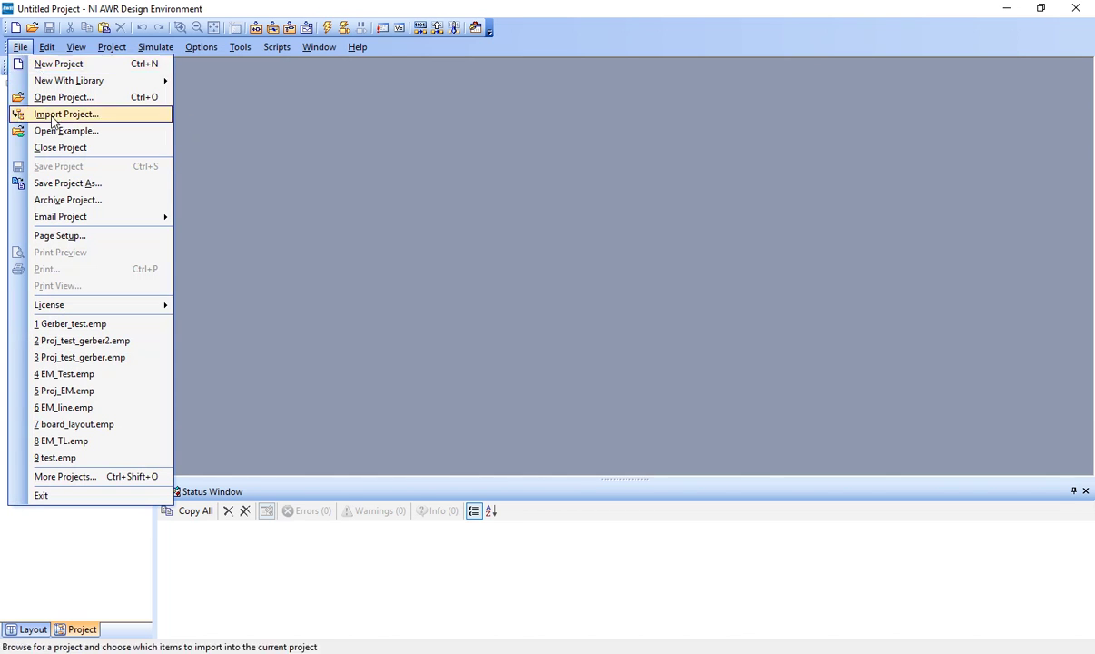
click(65, 183)
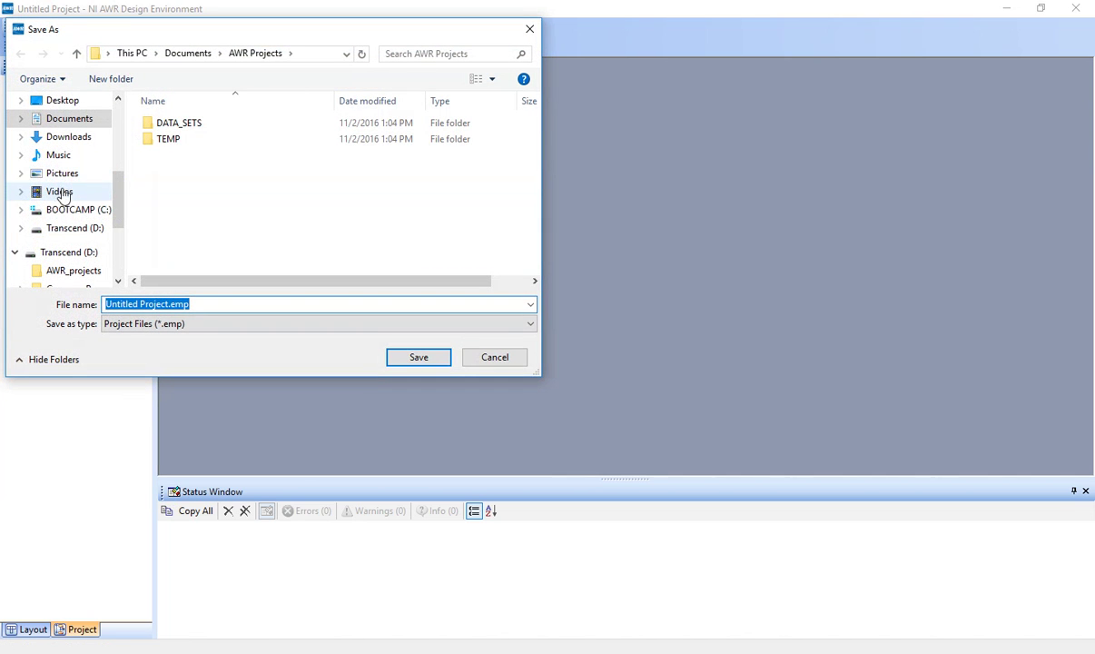
click(57, 259)
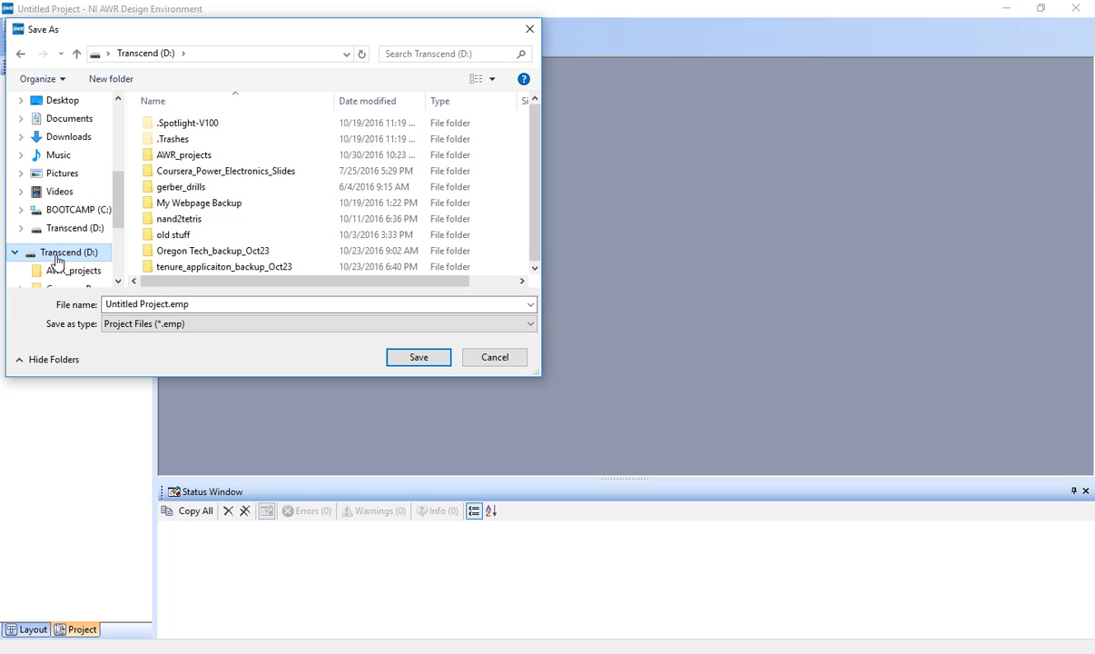
click(198, 157)
double_click(181, 160)
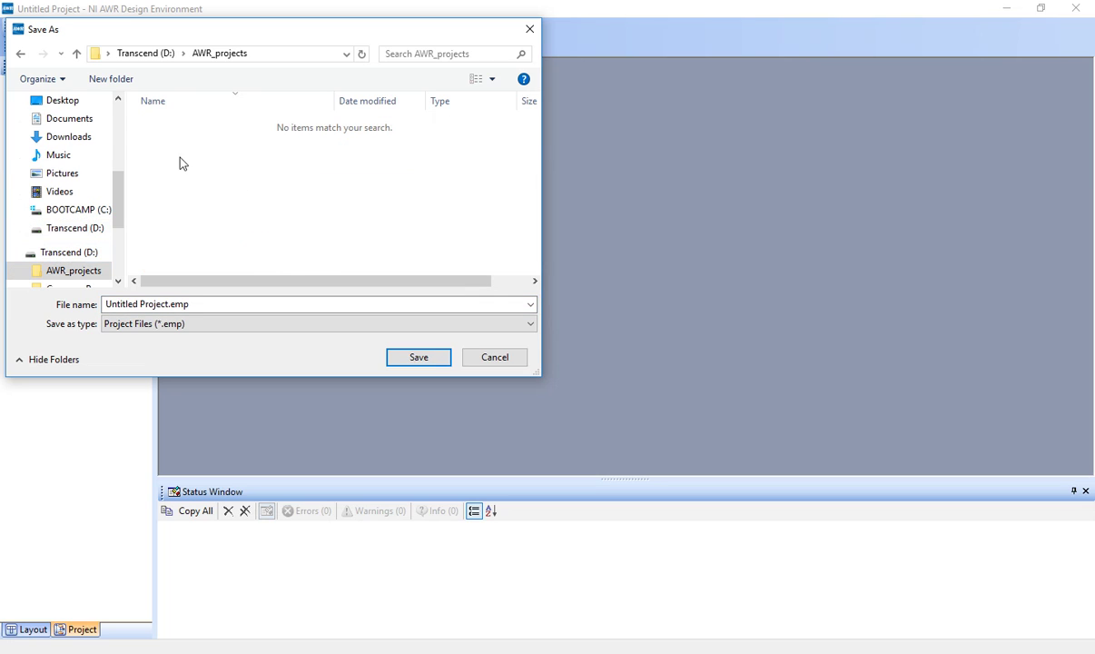
click(171, 303)
drag(169, 304, 27, 310)
text(Gerber)
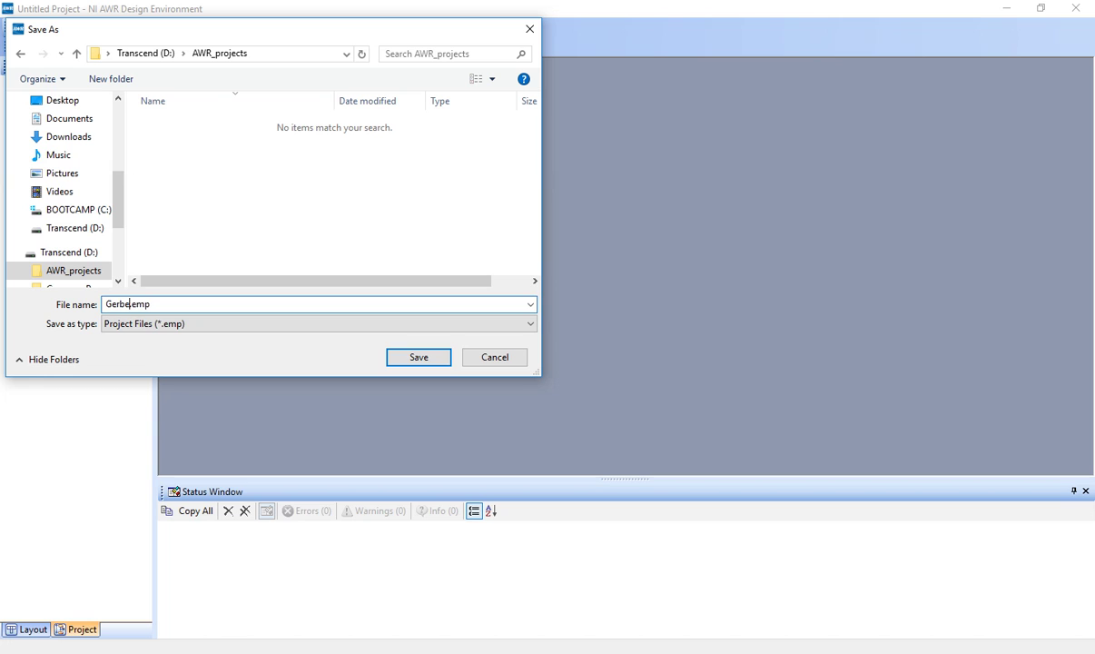
text(_test)
key(Return)
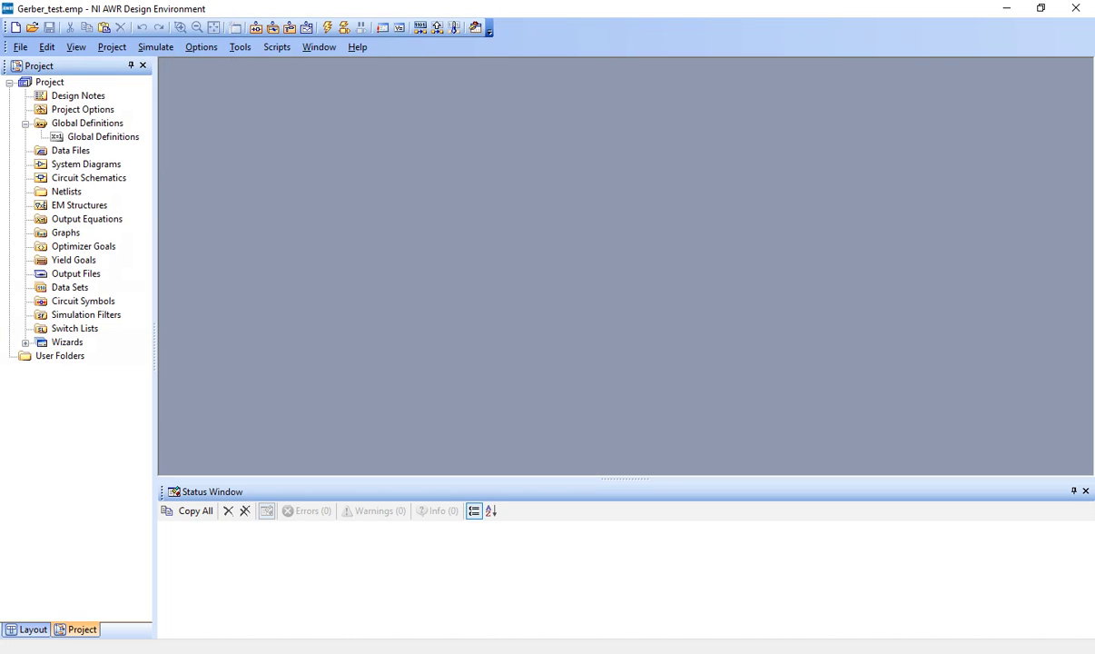
Create a new circuit schematic named AaronsSchematic and maximize its window.
click(74, 181)
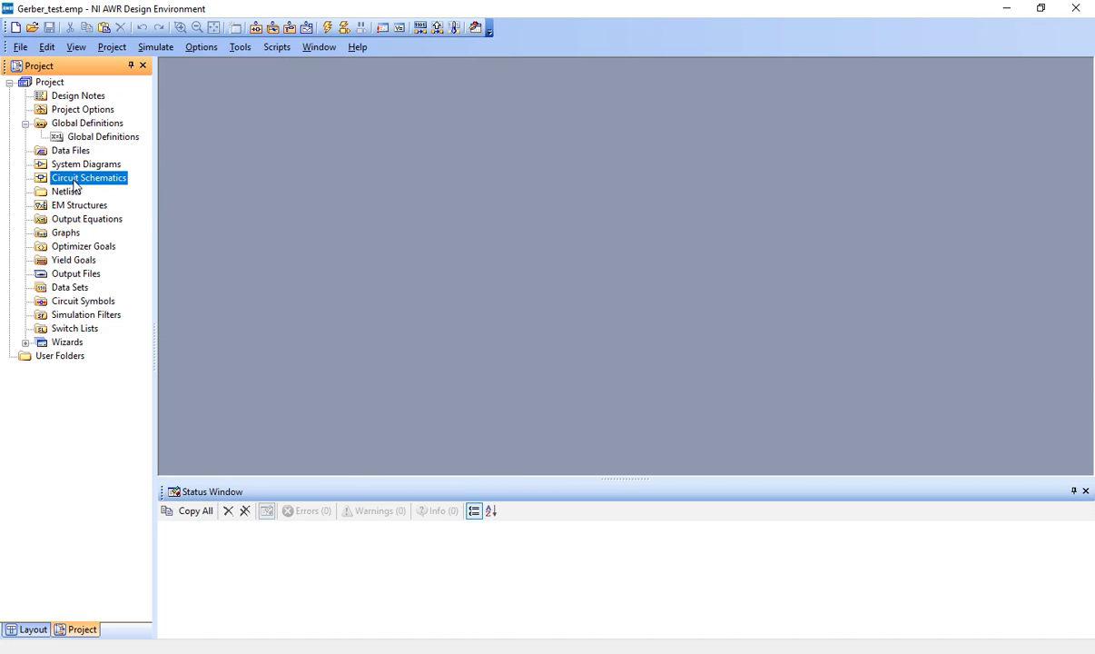
right_click(75, 184)
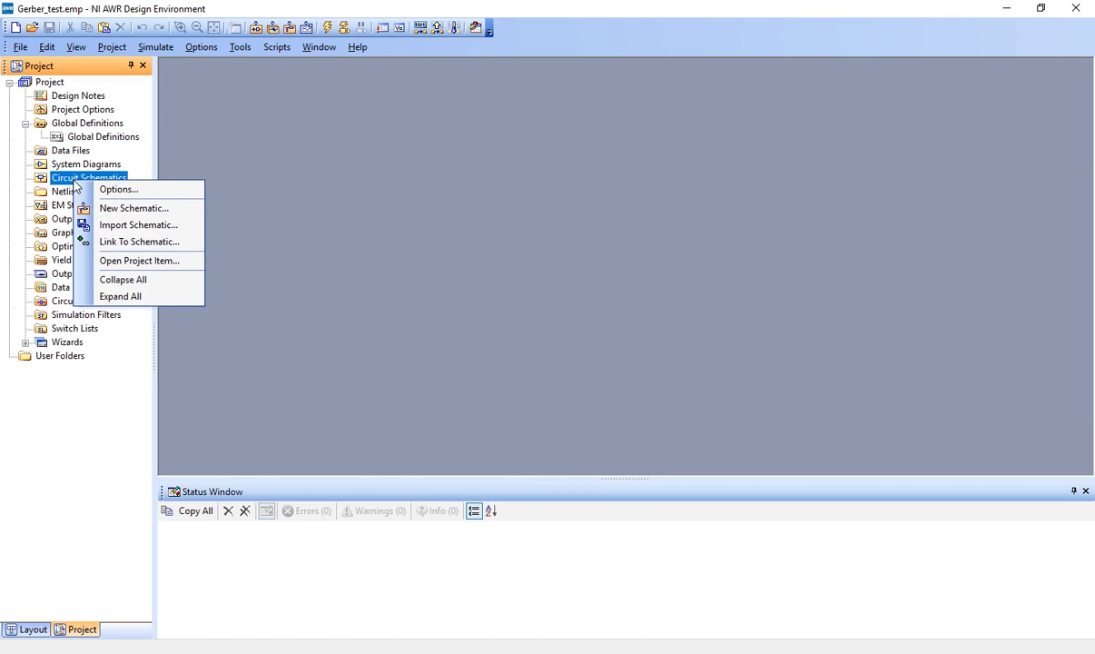
click(103, 208)
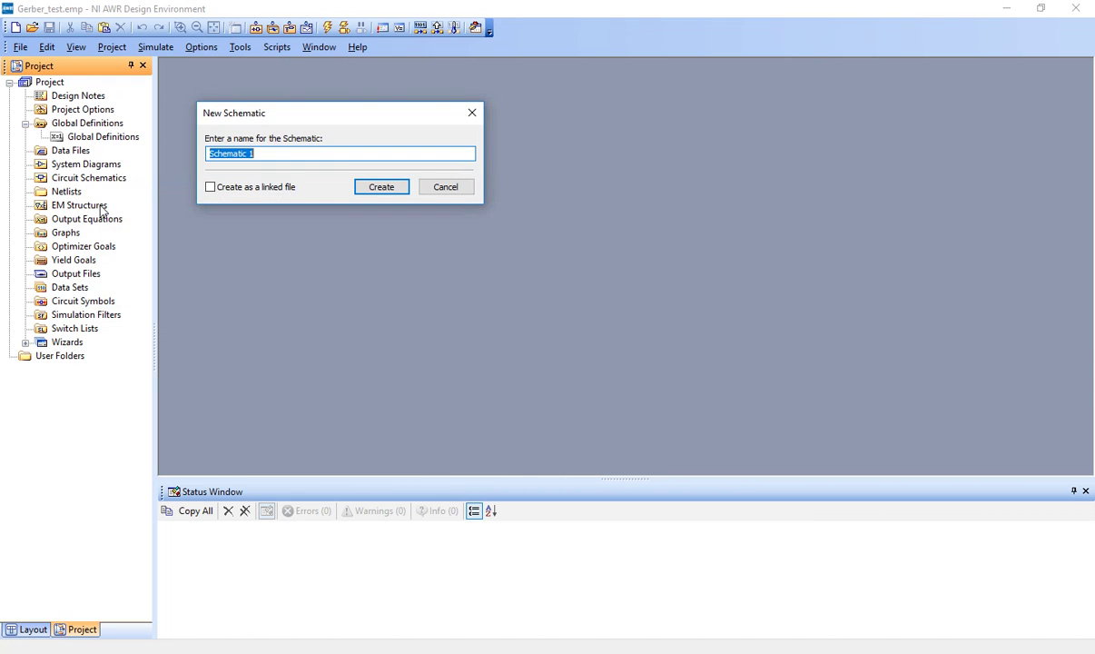
text(lan1)
key(BackSpace)
key(BackSpace)
key(BackSpace)
key(BackSpace)
text(AaronsSchematic)
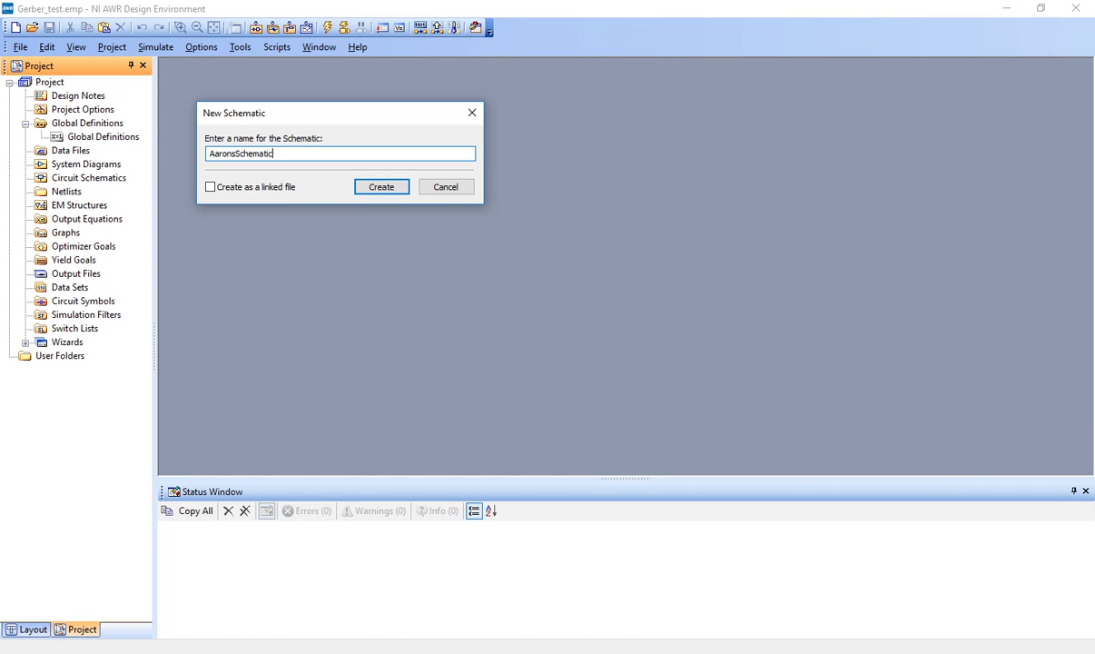
key(Return)
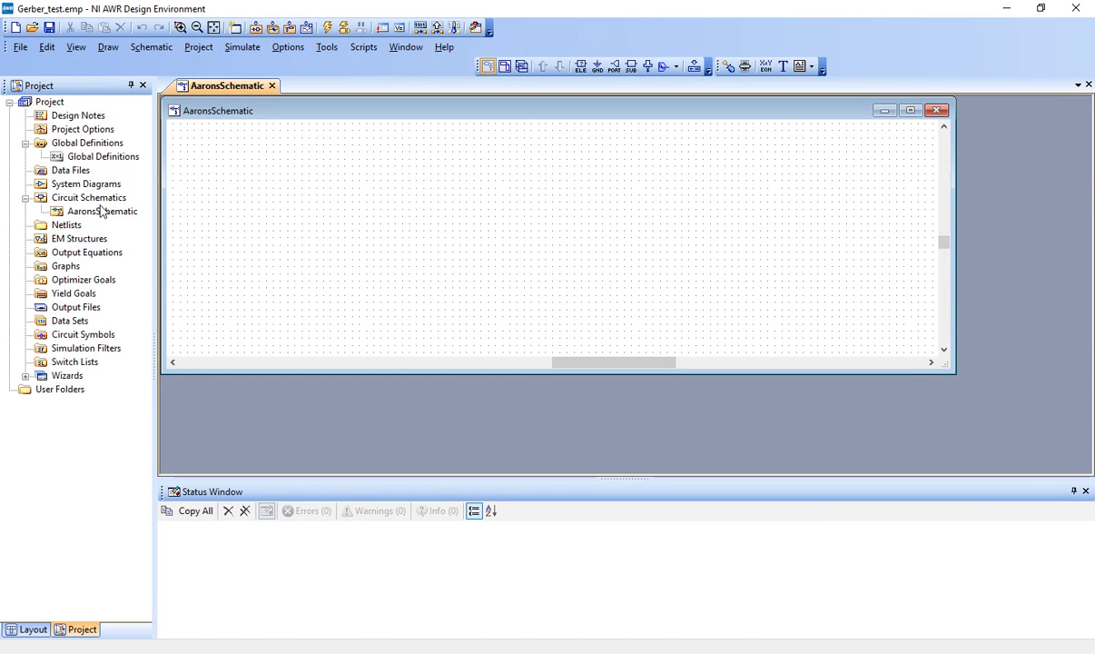
click(909, 111)
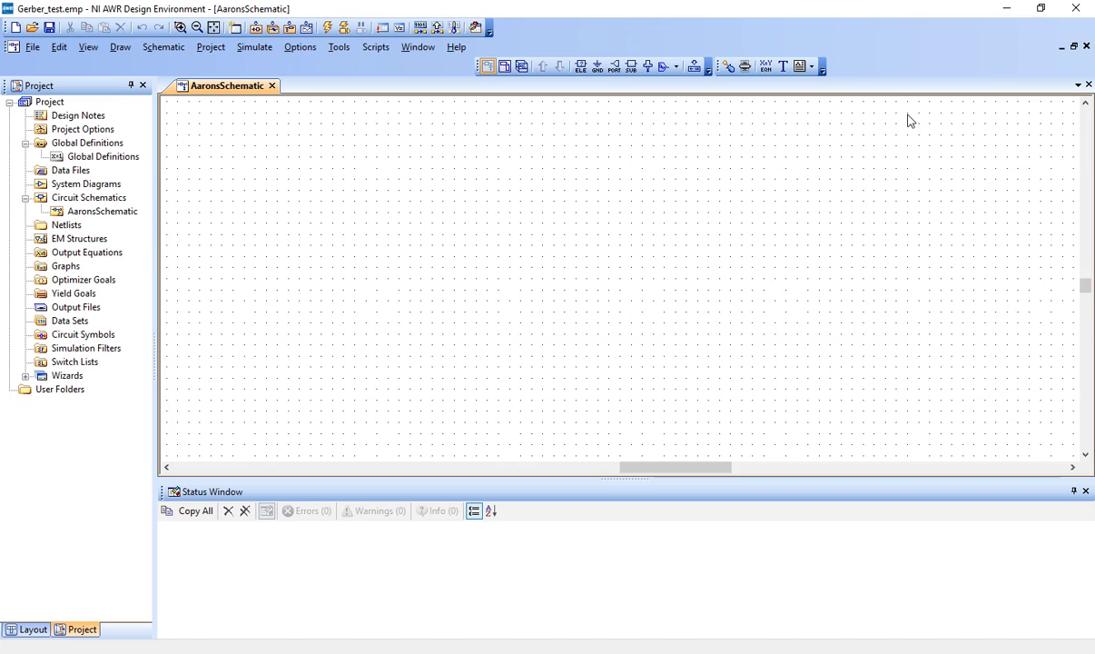
In Project Options > Global Units, clear Metric units so length is measured in mils.
click(299, 50)
click(327, 80)
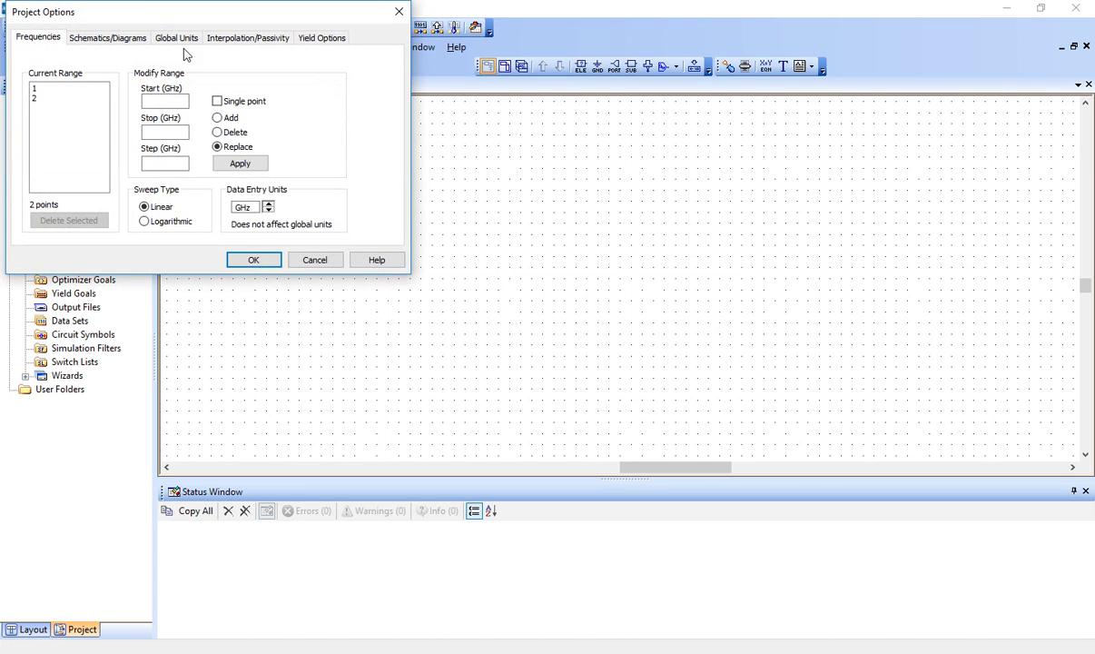
click(175, 39)
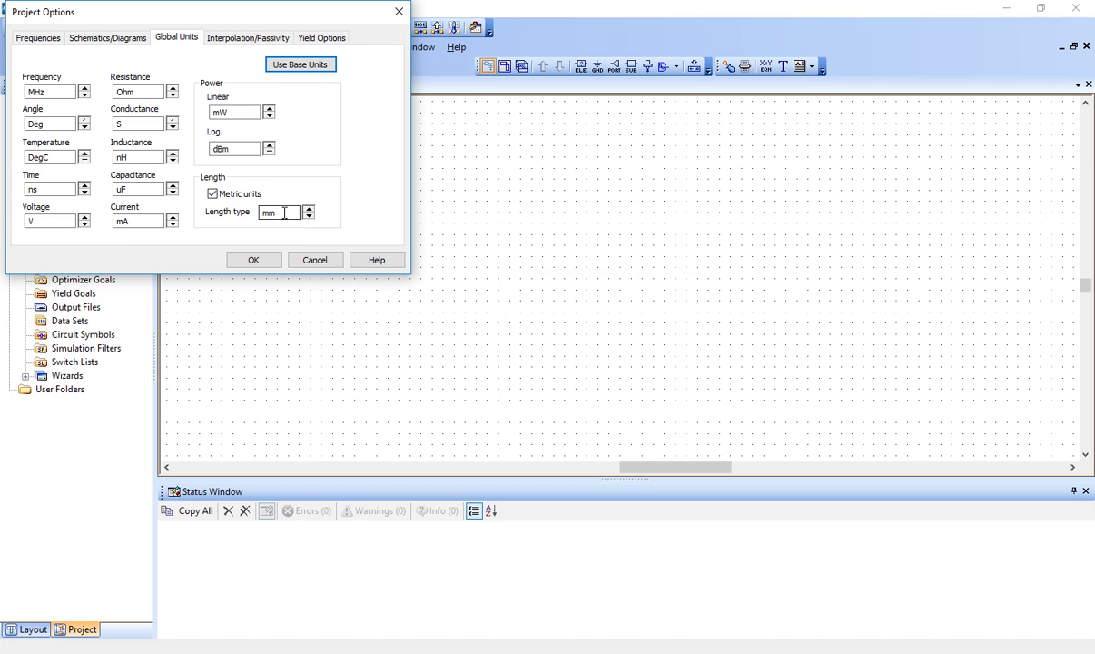
click(250, 195)
click(254, 261)
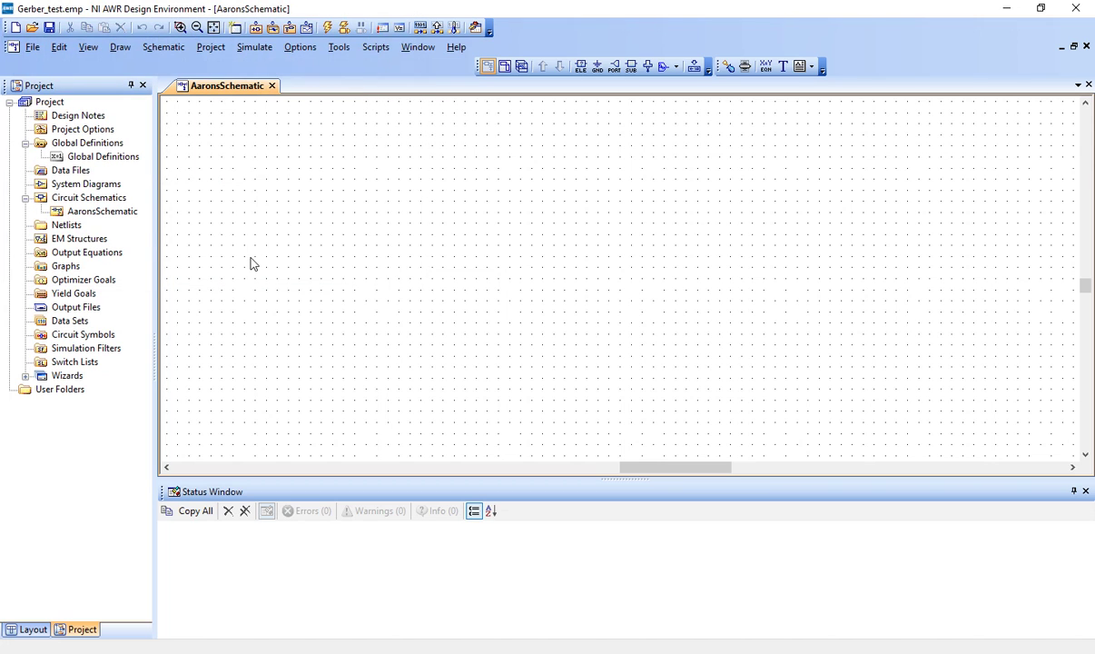
Change the layout grid spacing from 0.1 to 0.5 in Layout Options.
click(299, 47)
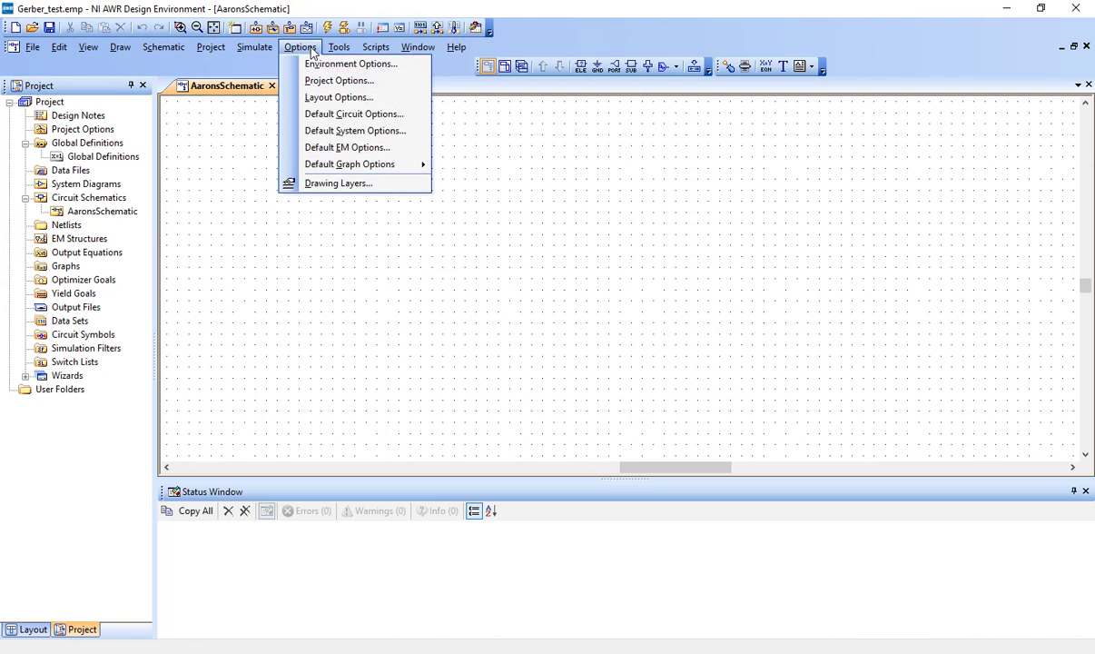
click(333, 99)
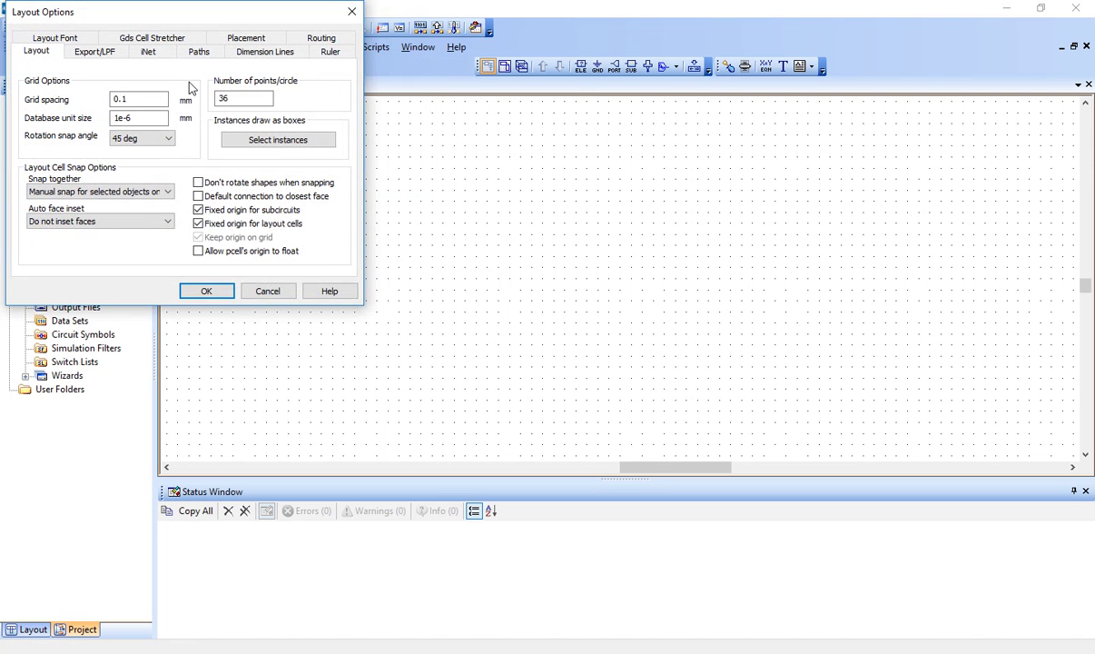
drag(134, 98, 96, 103)
key(Left)
key(Right)
key(Delete)
text(5)
Set the default layout font height to 0.8 and apply the layout options.
click(78, 40)
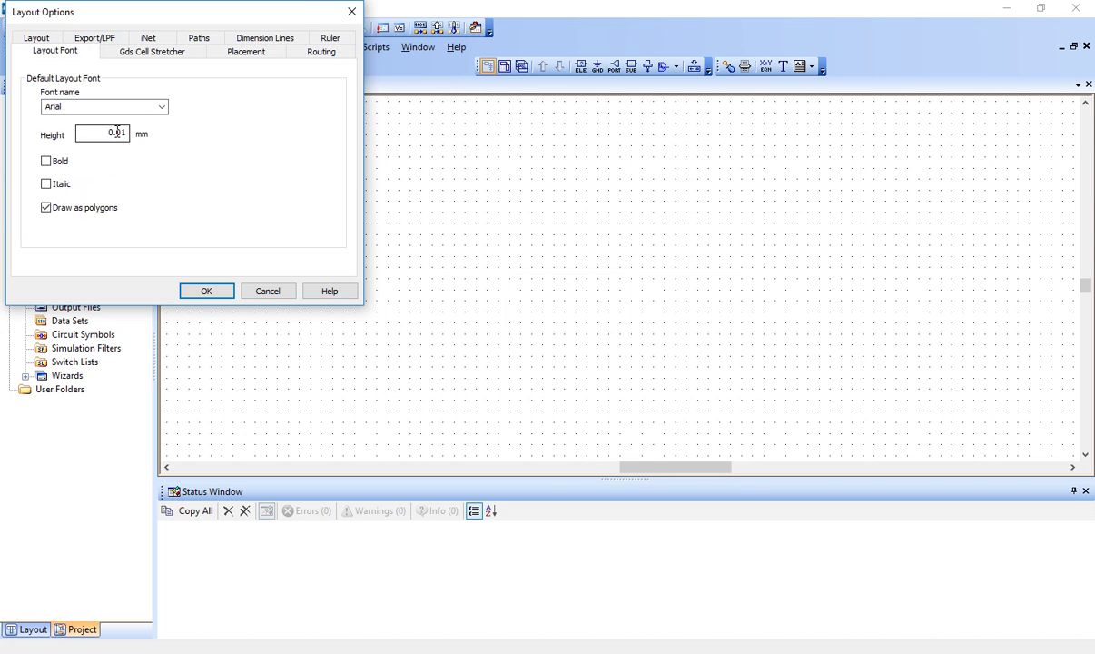
drag(117, 133, 127, 134)
key(BackSpace)
text(8)
click(209, 293)
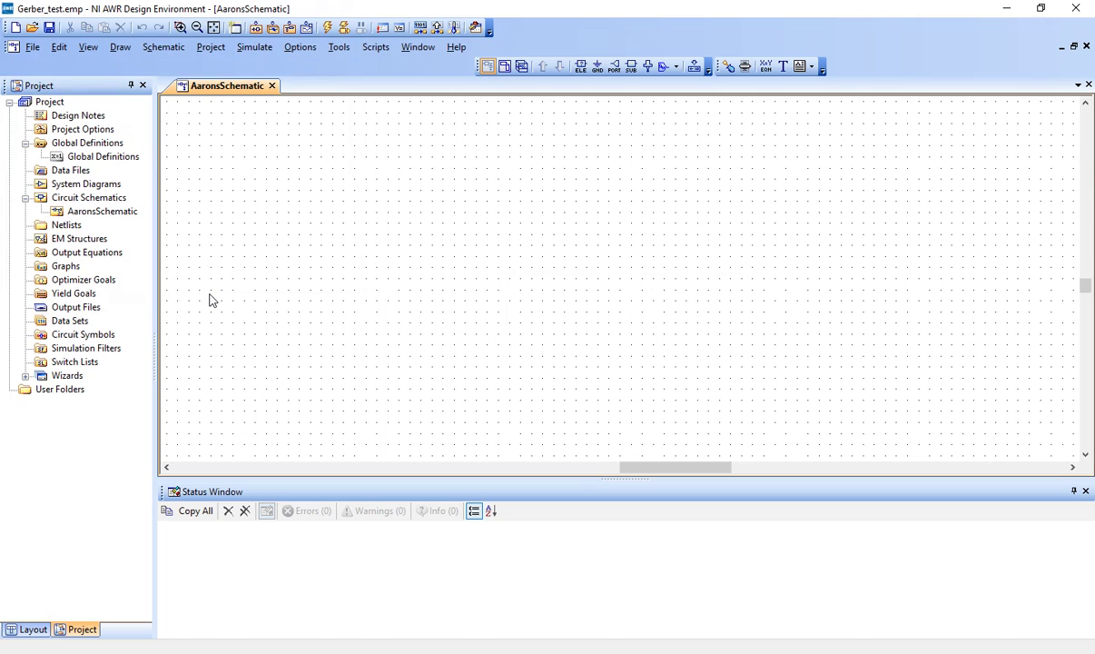
click(111, 214)
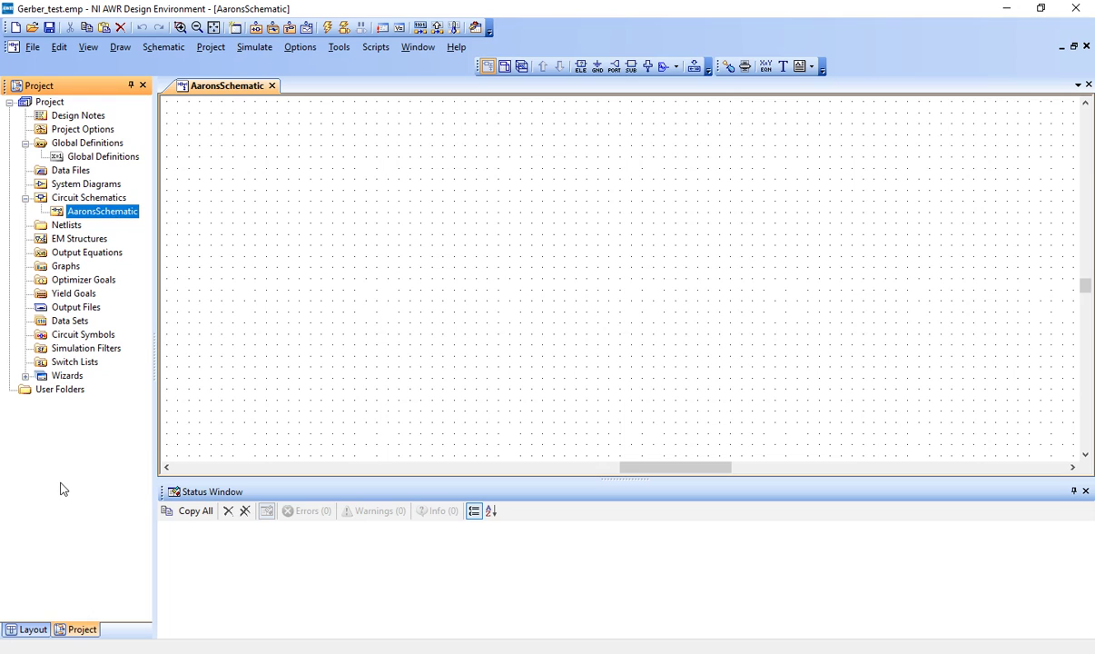
Open the 2D drawing layer properties of the Default layer setup.
click(32, 630)
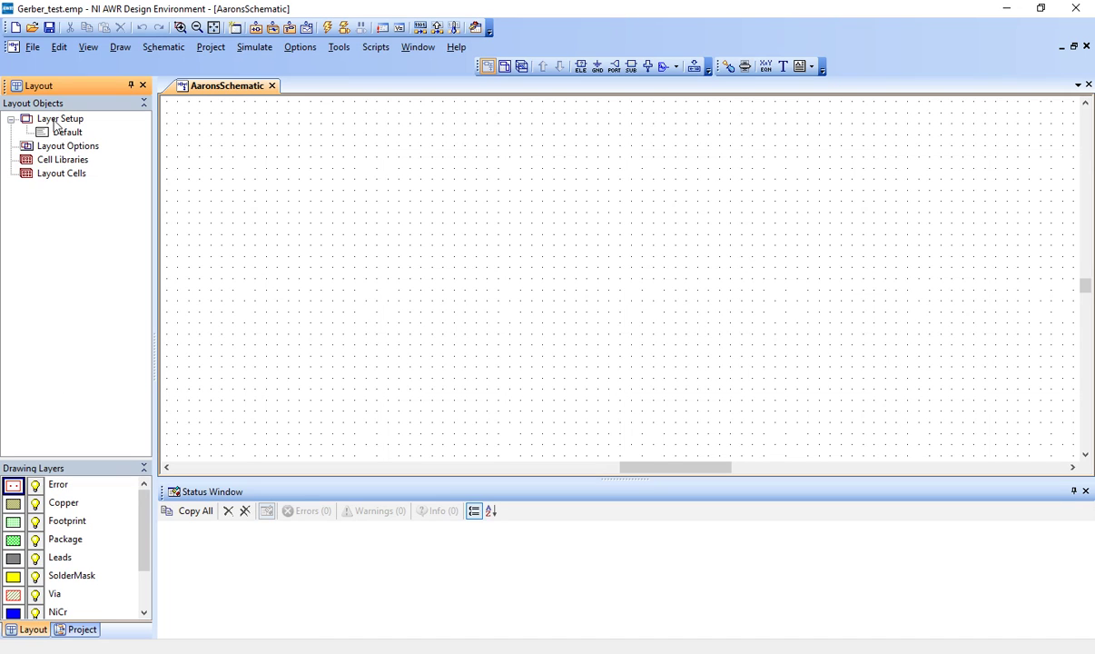
double_click(70, 135)
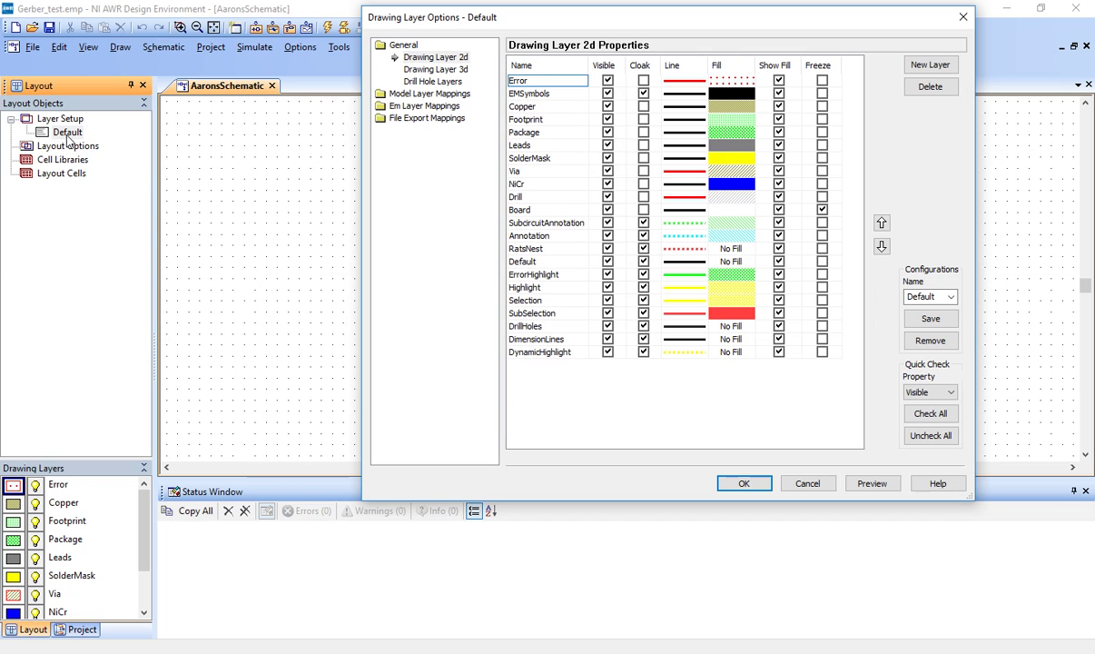
mouse_move(669, 24)
mouse_down()
mouse_move(452, 142)
mouse_move(469, 92)
mouse_up()
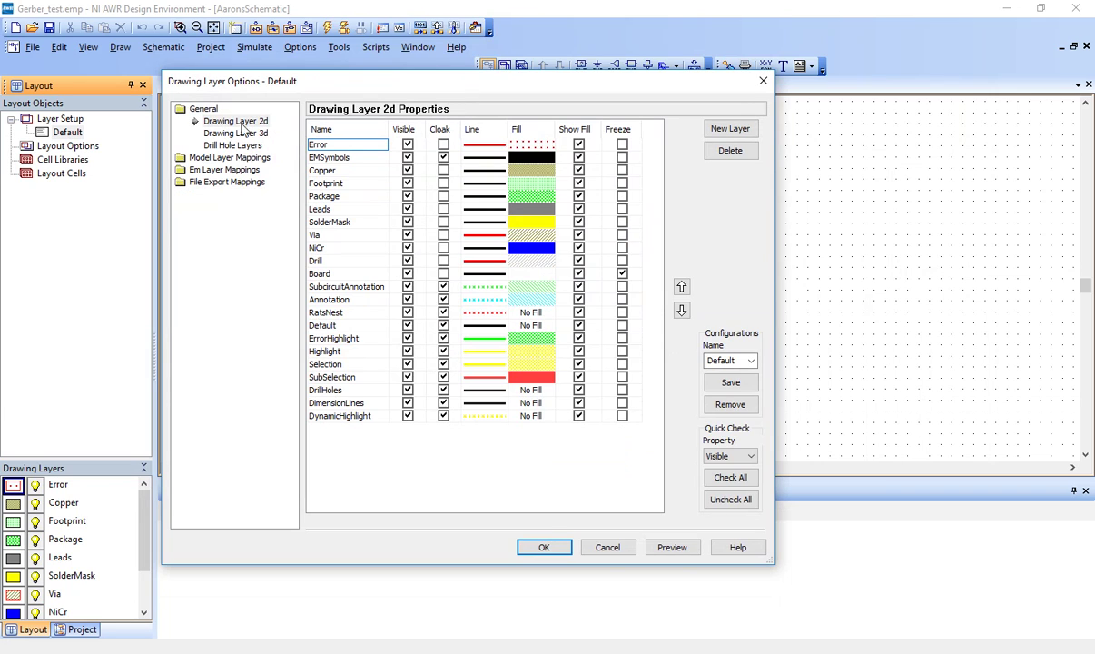
click(206, 121)
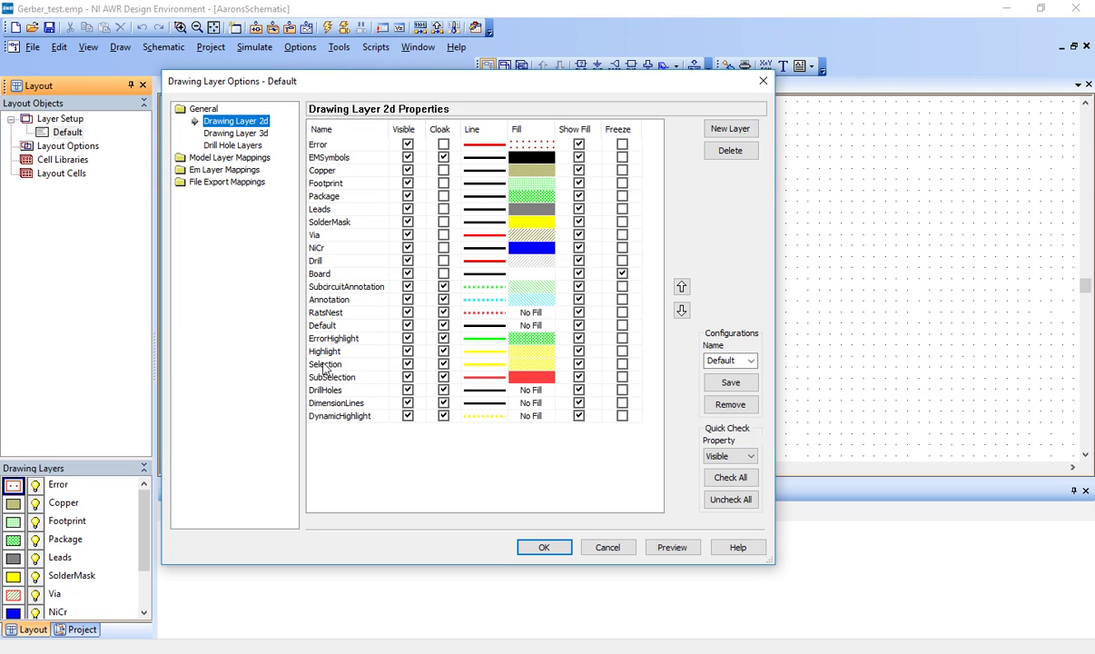
double_click(314, 234)
key(Return)
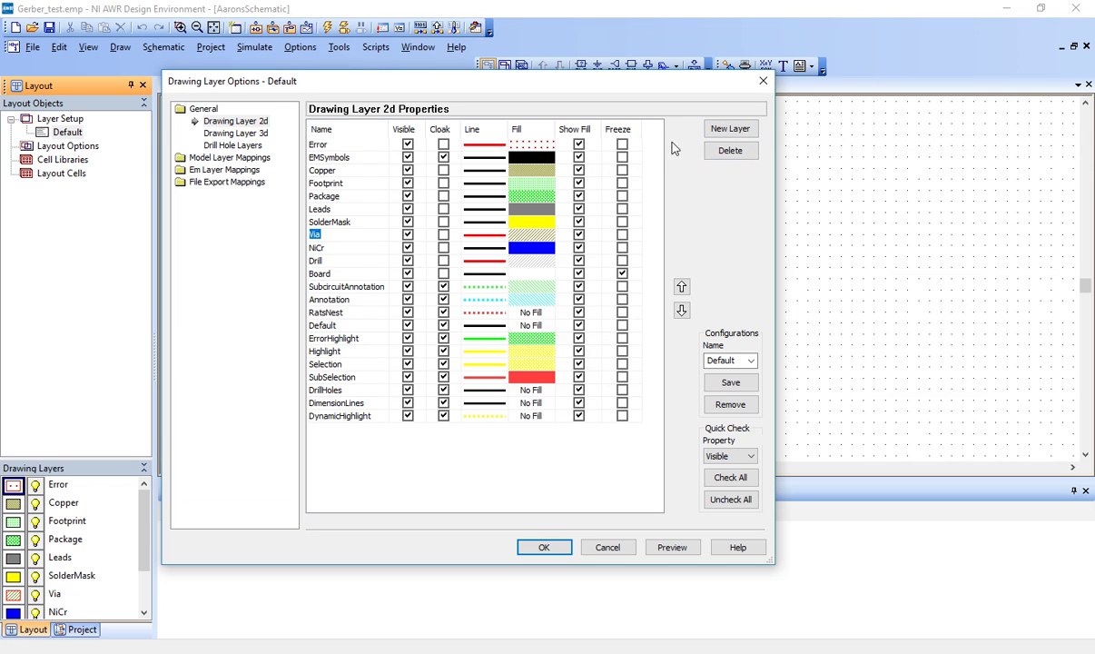
Add a new drawing layer named FCu at the top of the list.
click(709, 135)
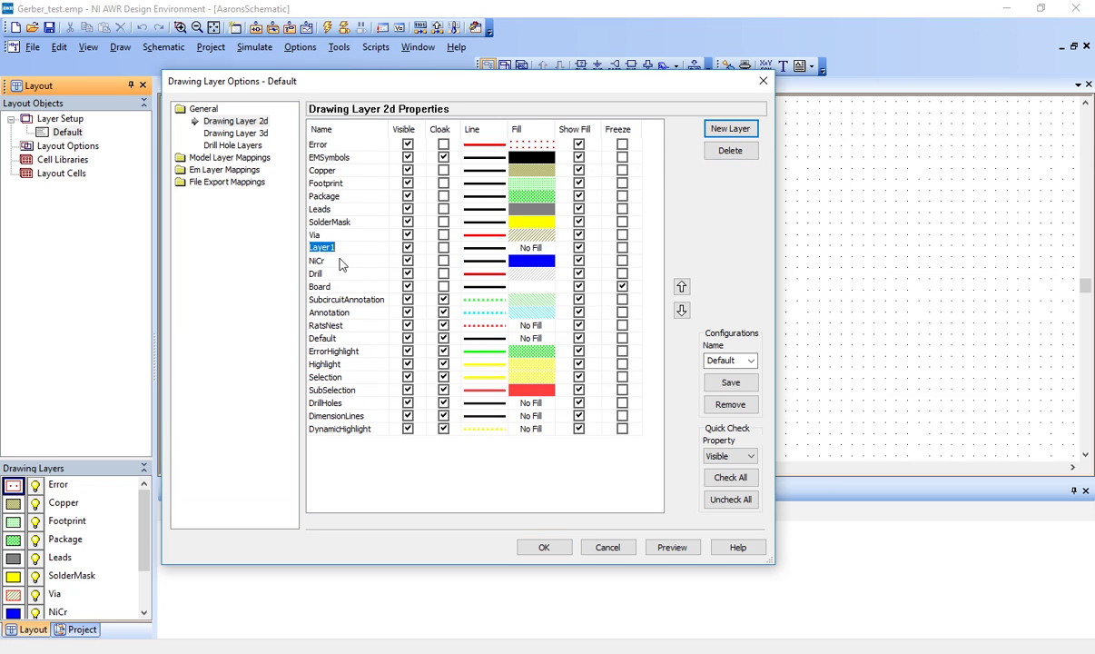
click(681, 287)
click(681, 287)
click(681, 287)
click(681, 287)
click(681, 287)
click(681, 287)
click(681, 287)
click(681, 287)
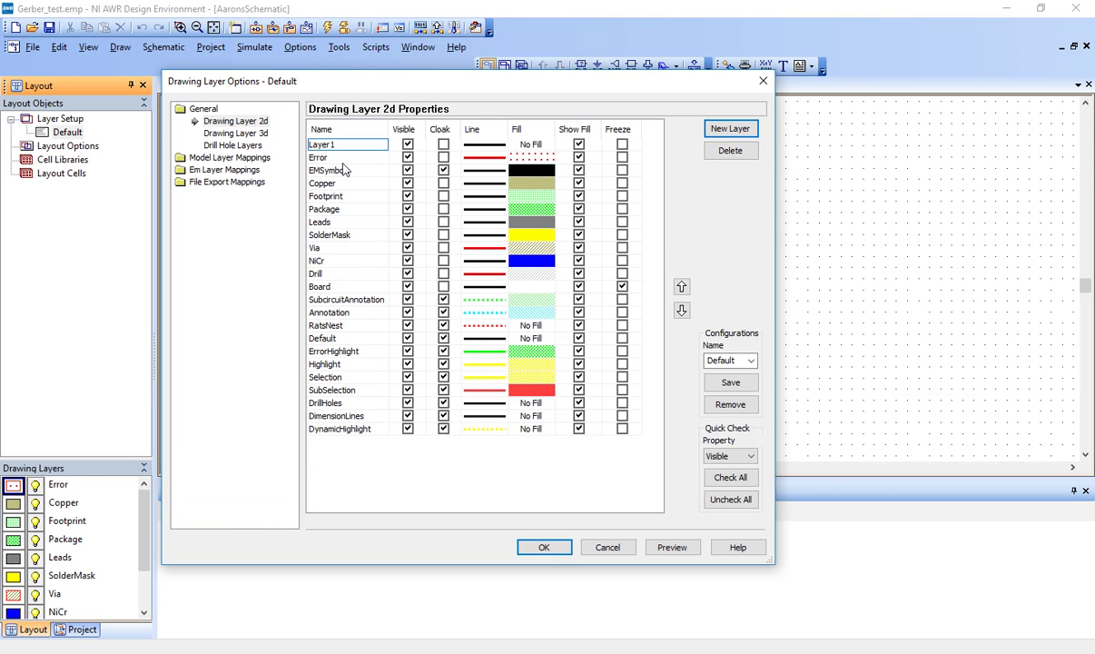
click(325, 141)
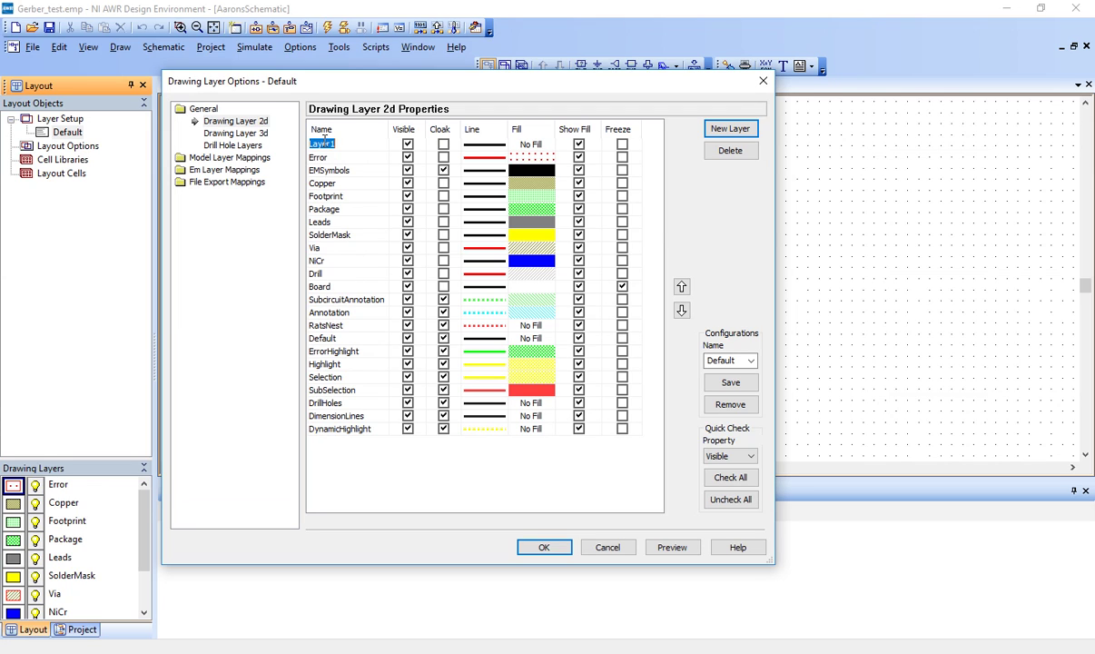
text(FCu)
click(329, 157)
key(Return)
Add new layers named BCu, Fmask and Bmask.
click(728, 130)
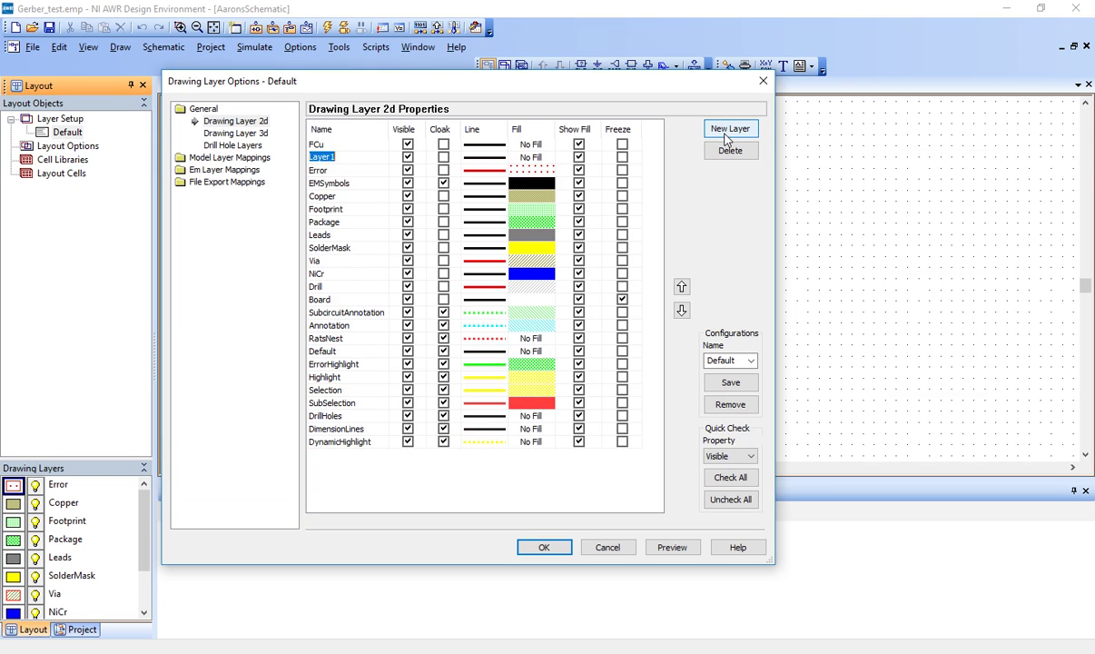
text(BCu)
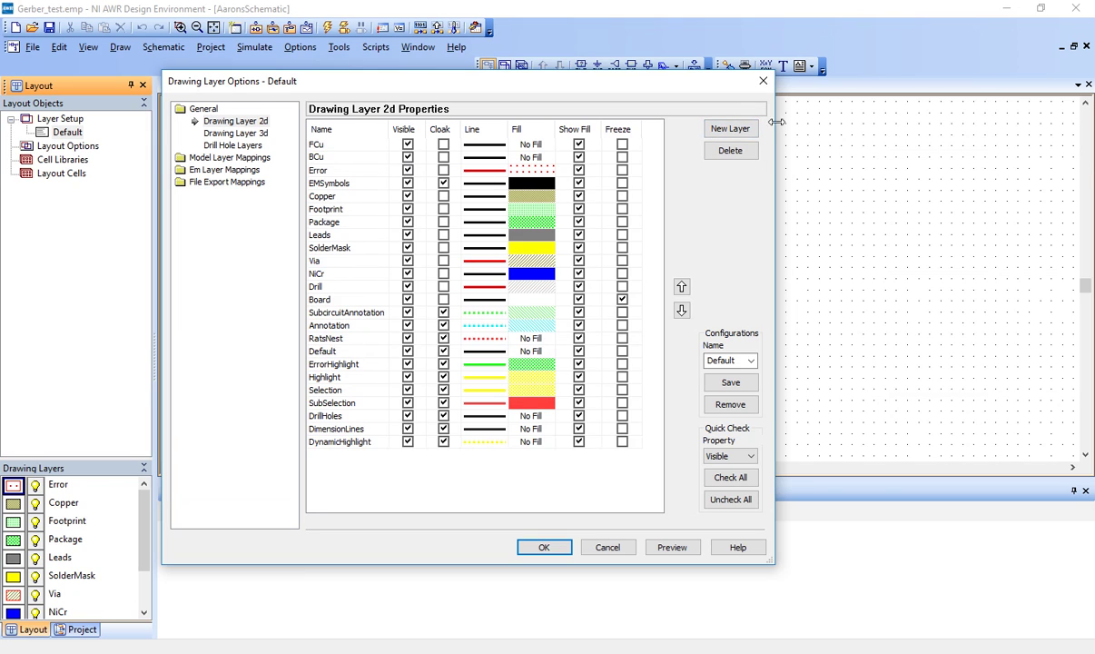
click(731, 129)
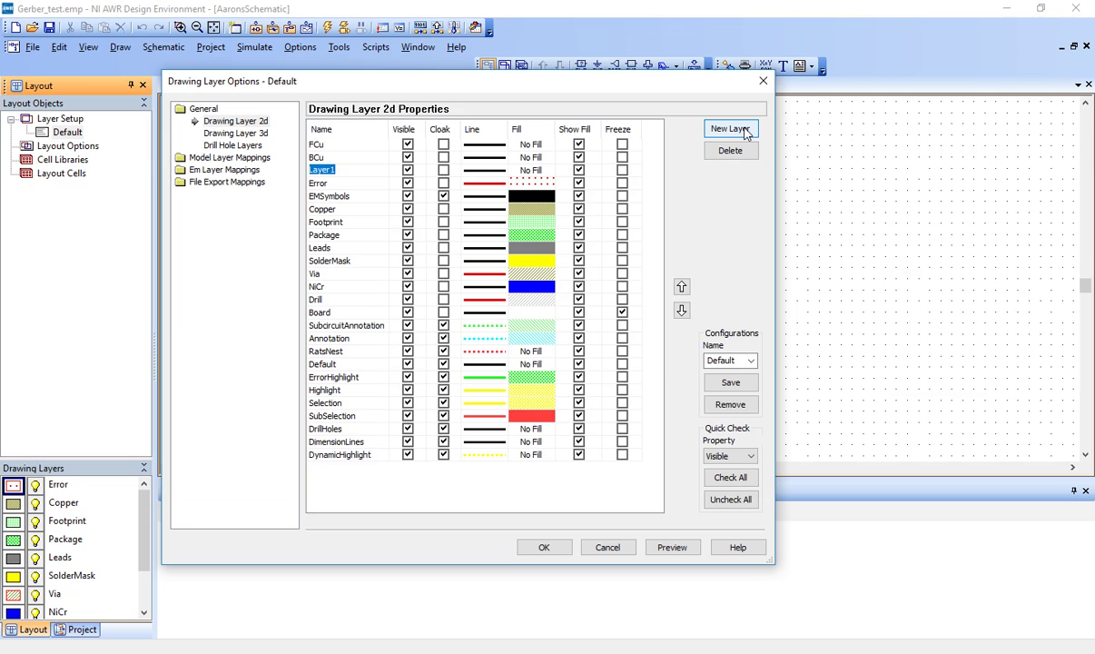
text(Fmask)
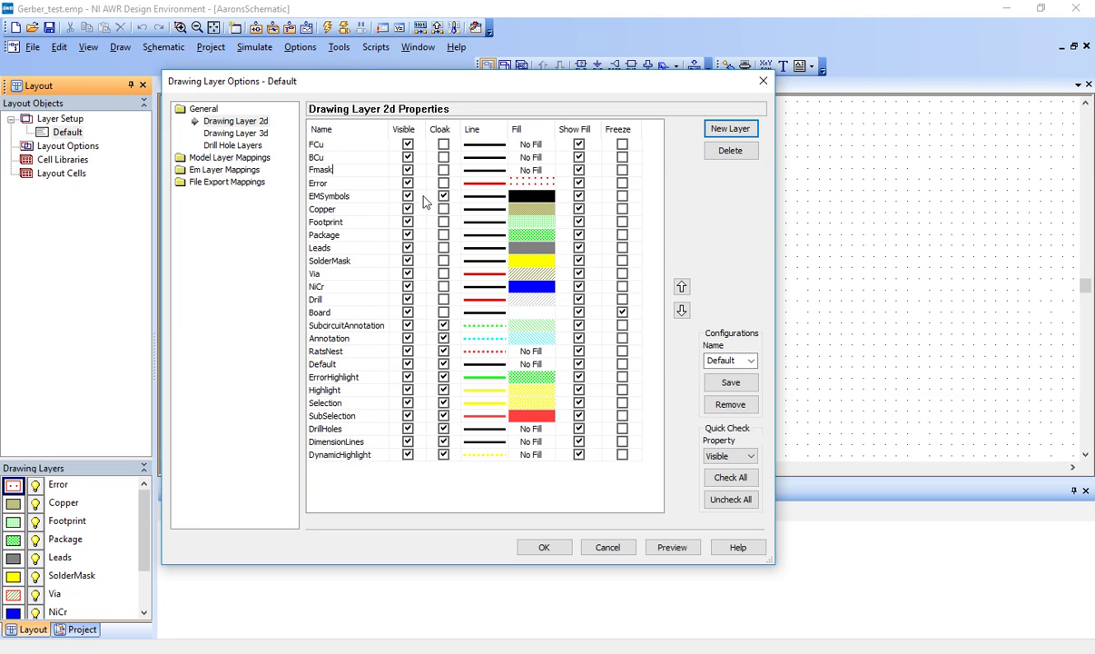
click(734, 130)
text(Bmask)
Add new layers named BoardOutline, Fsilk and Bsilk.
click(746, 132)
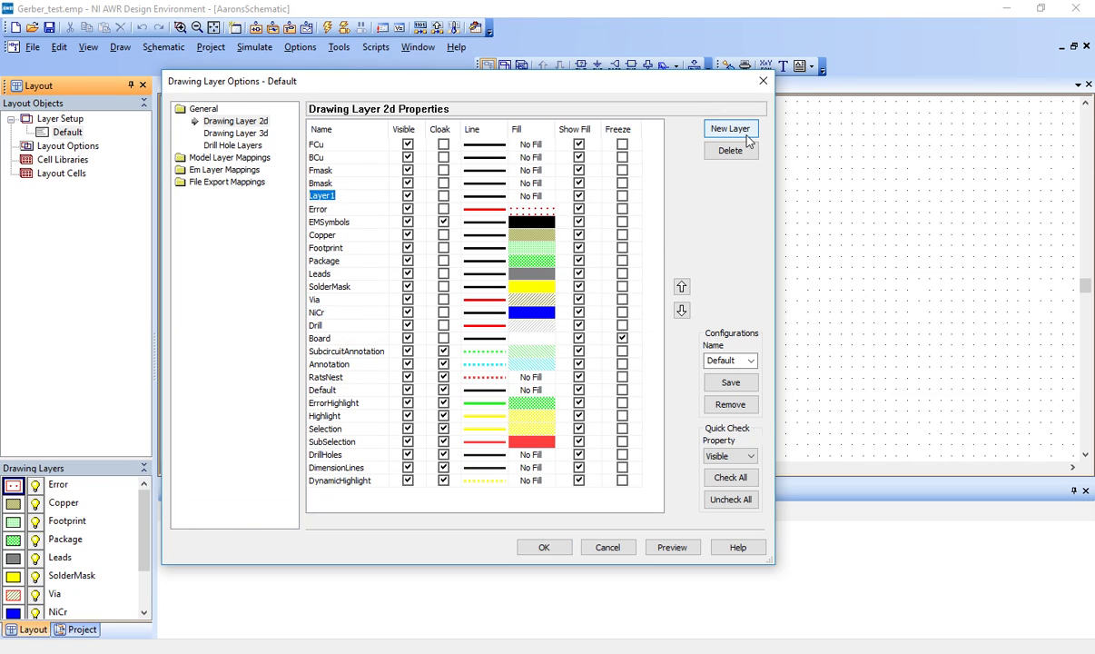
text(BoardOutline)
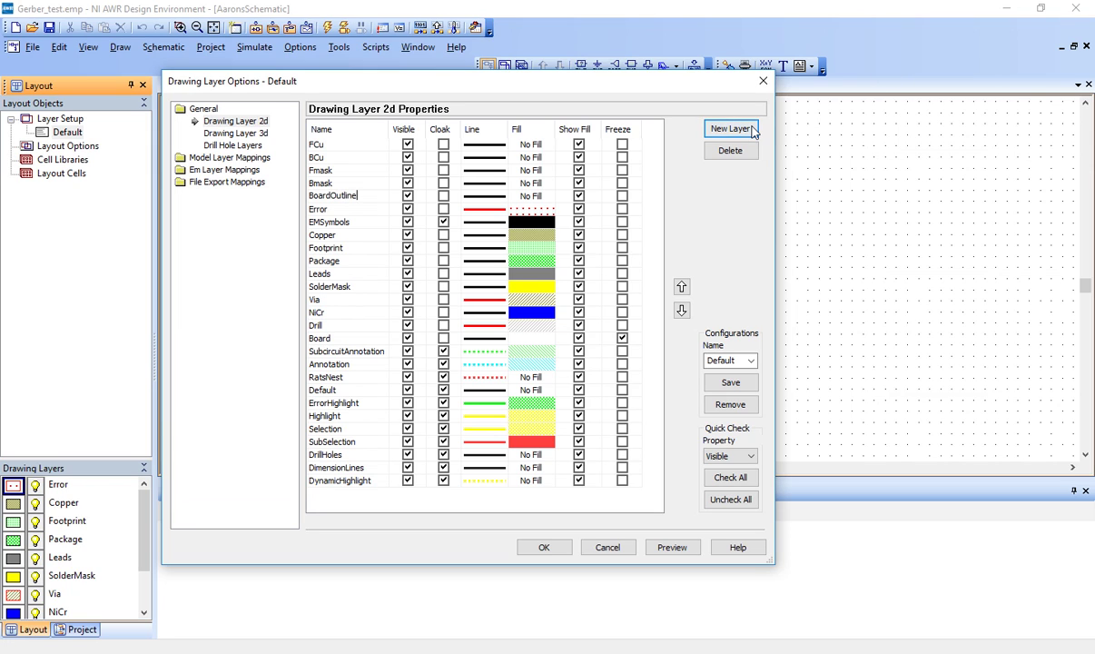
click(751, 130)
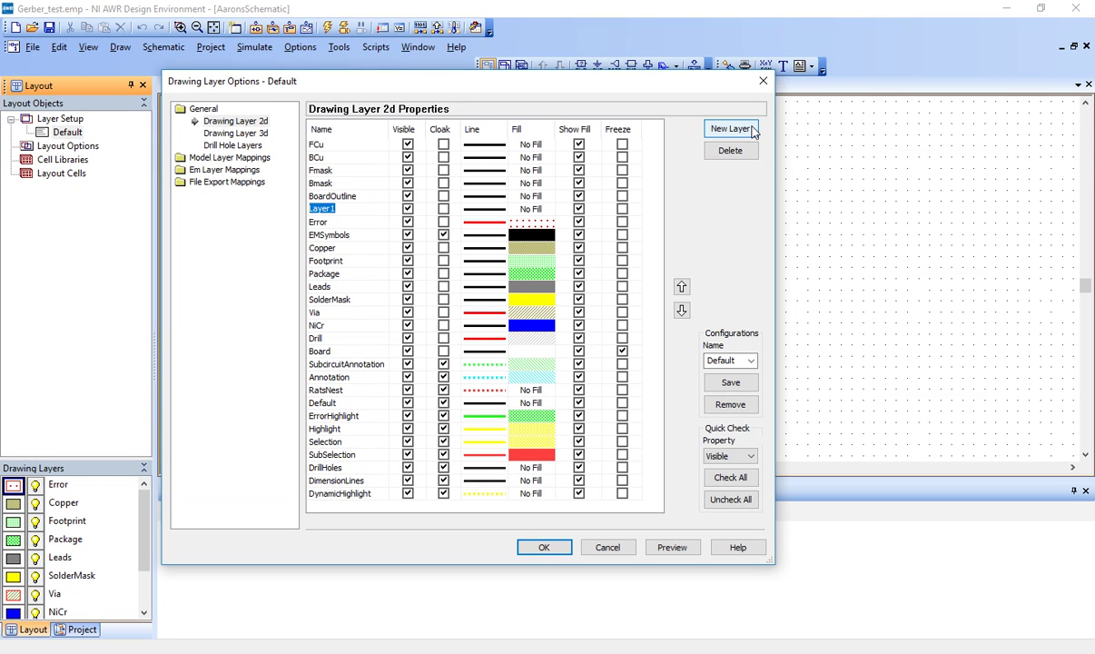
text(Fsilk)
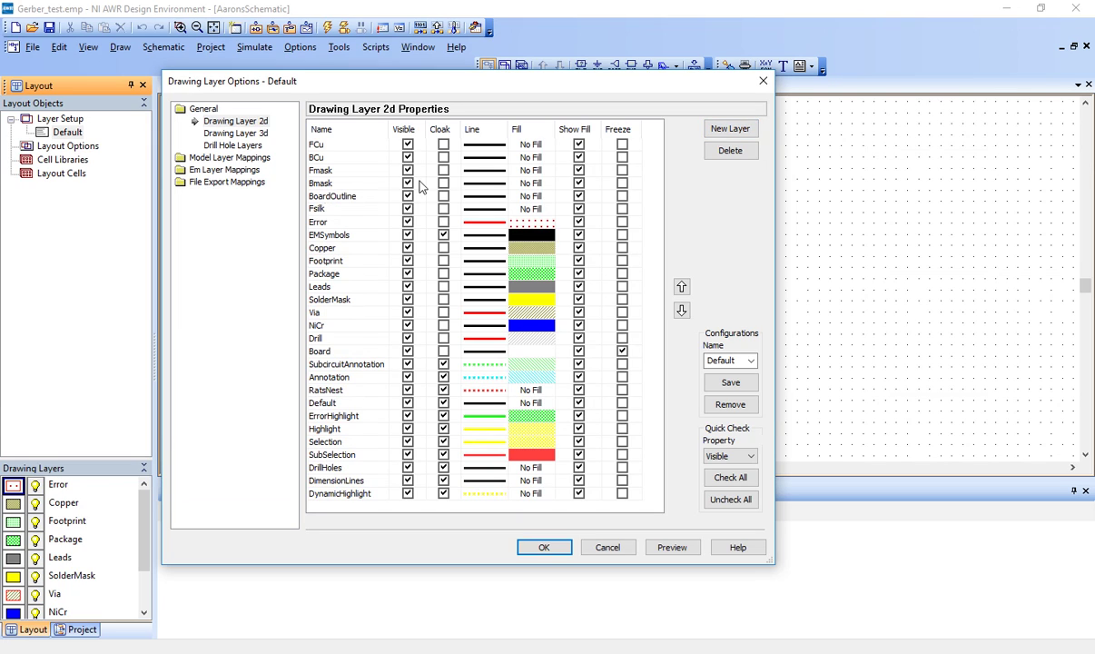
click(736, 131)
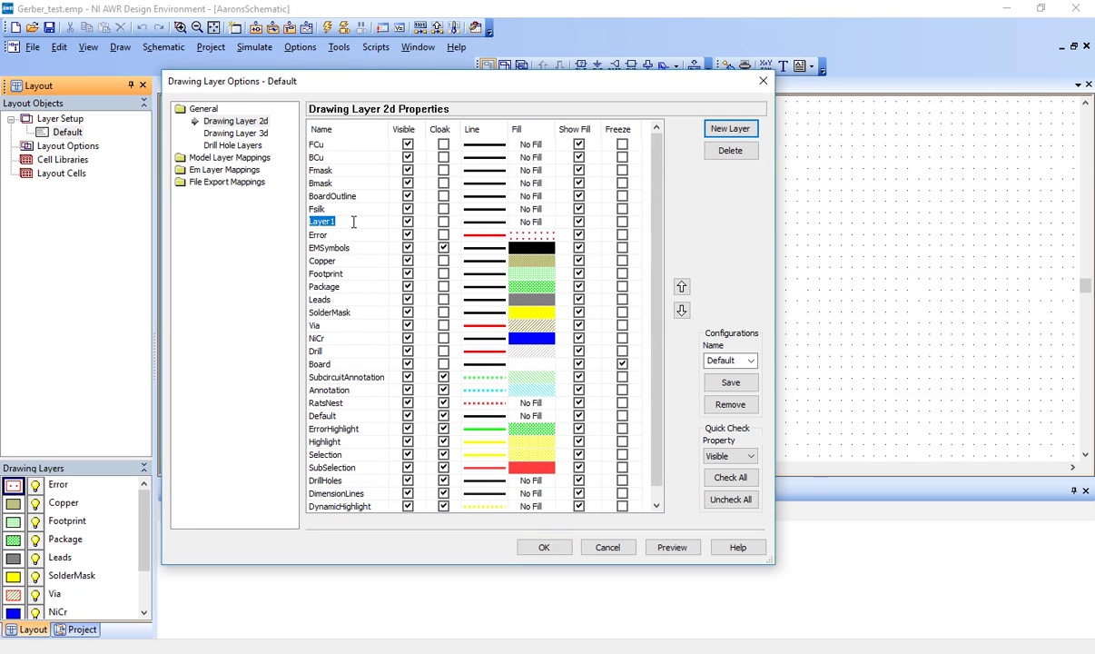
text(Bsilk)
key(BackSpace)
key(BackSpace)
text(lk)
Move the Via layer up to sit just below Bsilk.
double_click(330, 325)
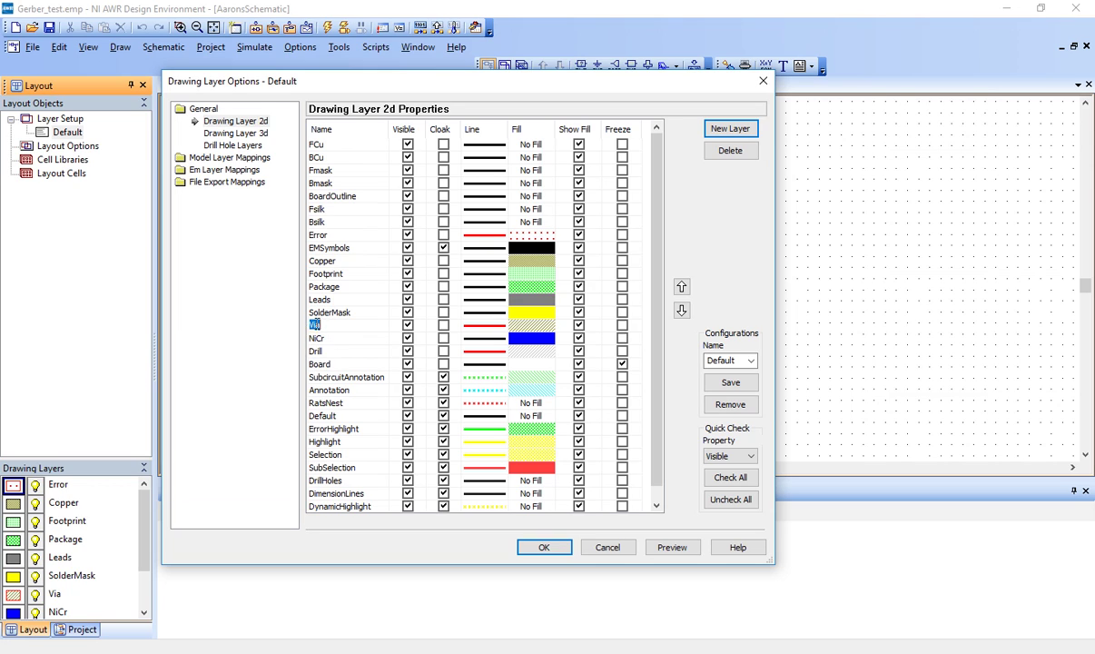
click(681, 287)
click(682, 287)
click(681, 287)
click(681, 287)
click(681, 287)
click(681, 287)
click(682, 287)
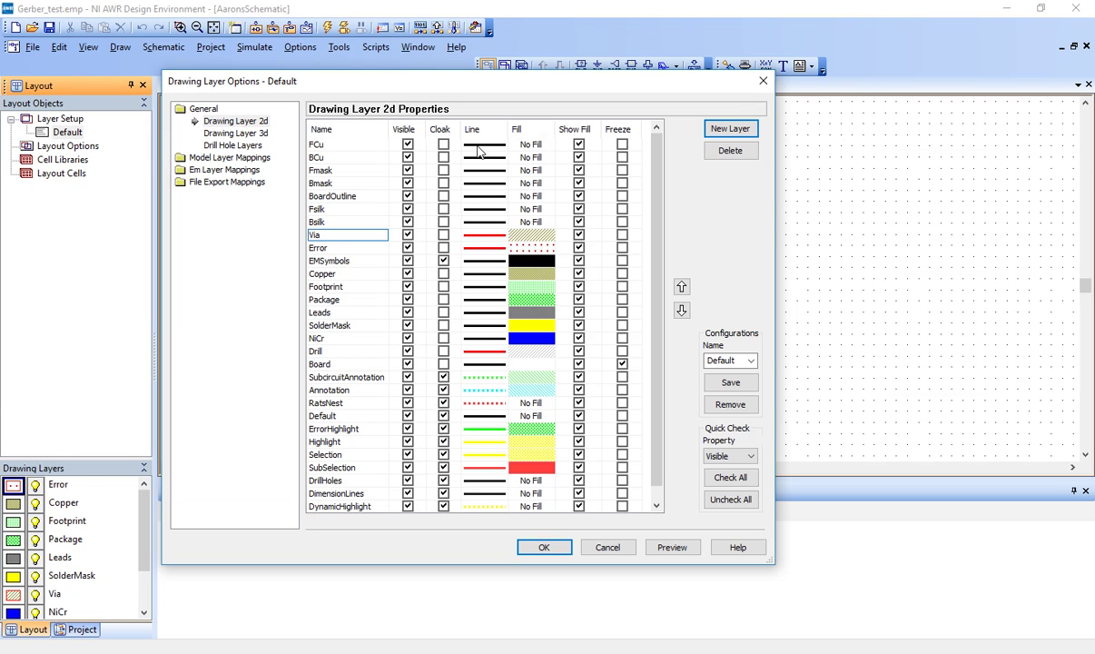
Give FCu a fine dotted light-green fill and BCu a fine dotted red fill.
click(541, 146)
click(549, 146)
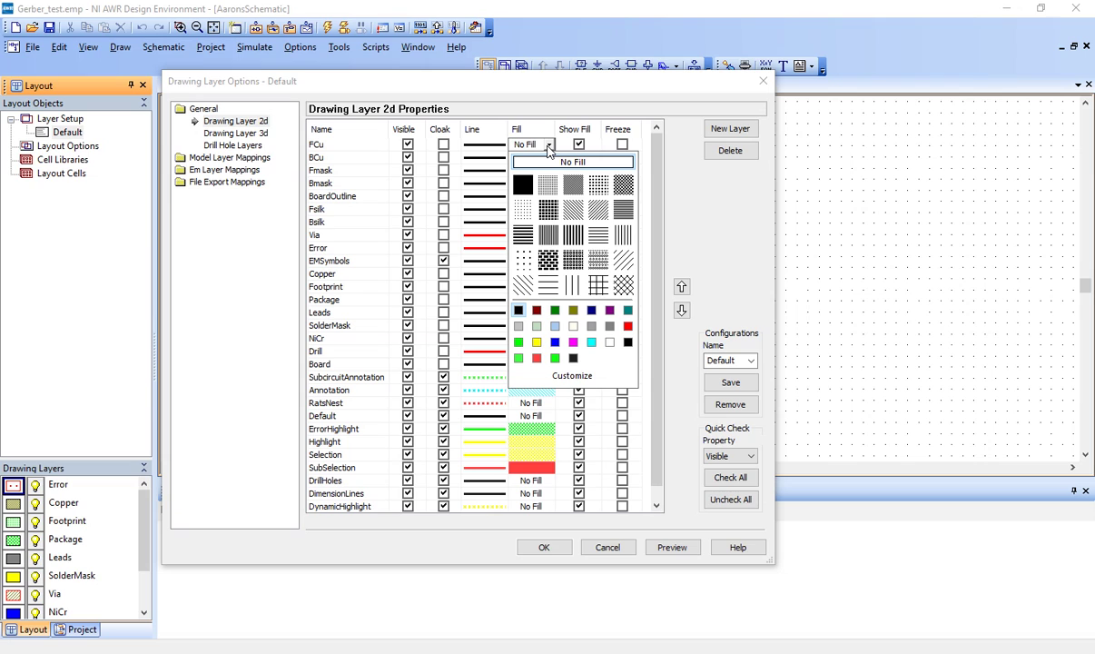
click(548, 187)
click(548, 147)
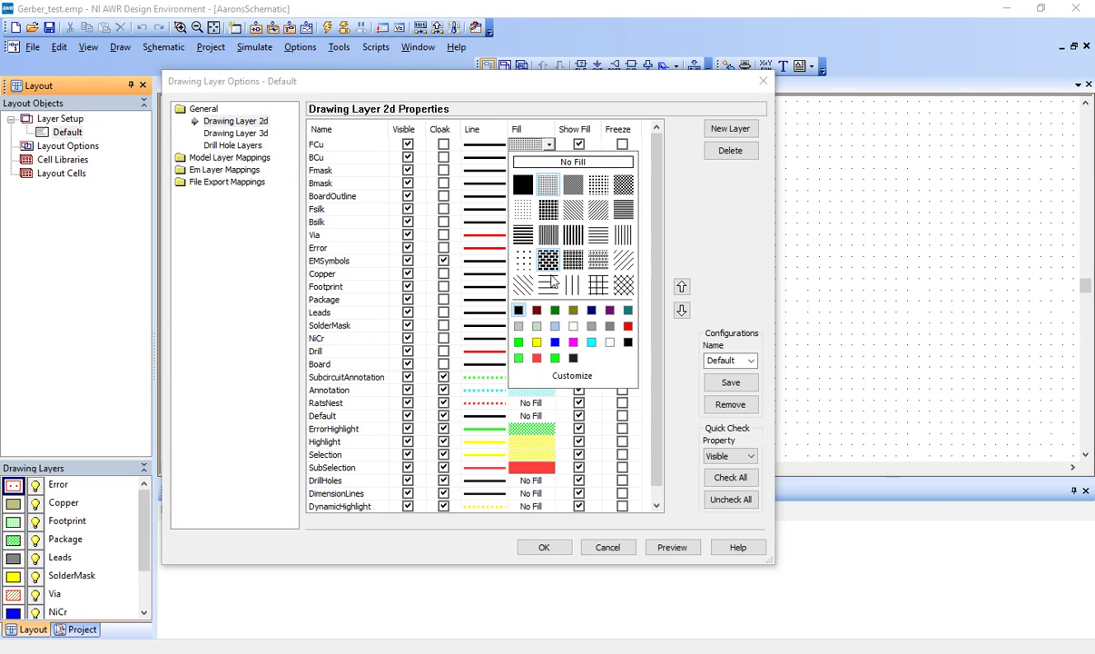
click(522, 346)
click(553, 159)
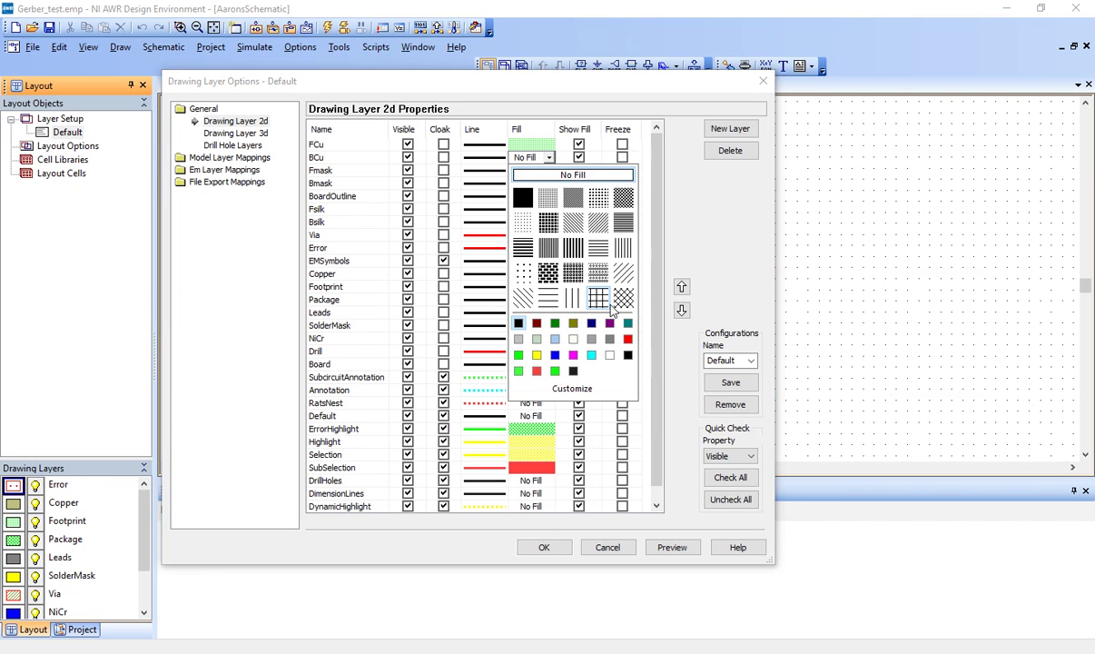
click(547, 198)
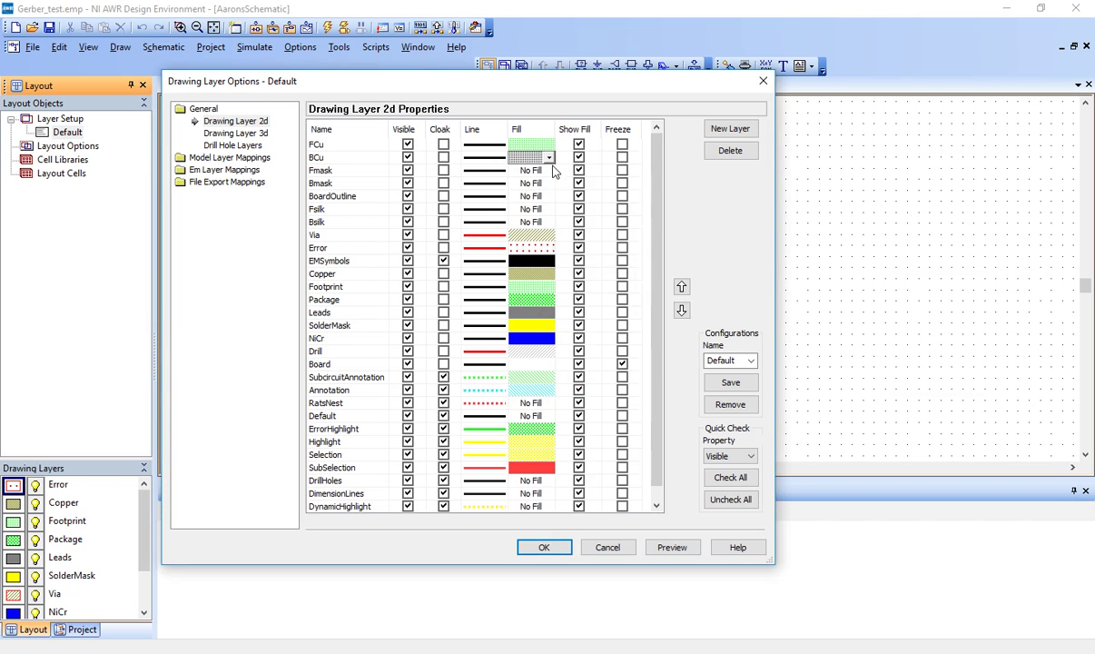
click(549, 158)
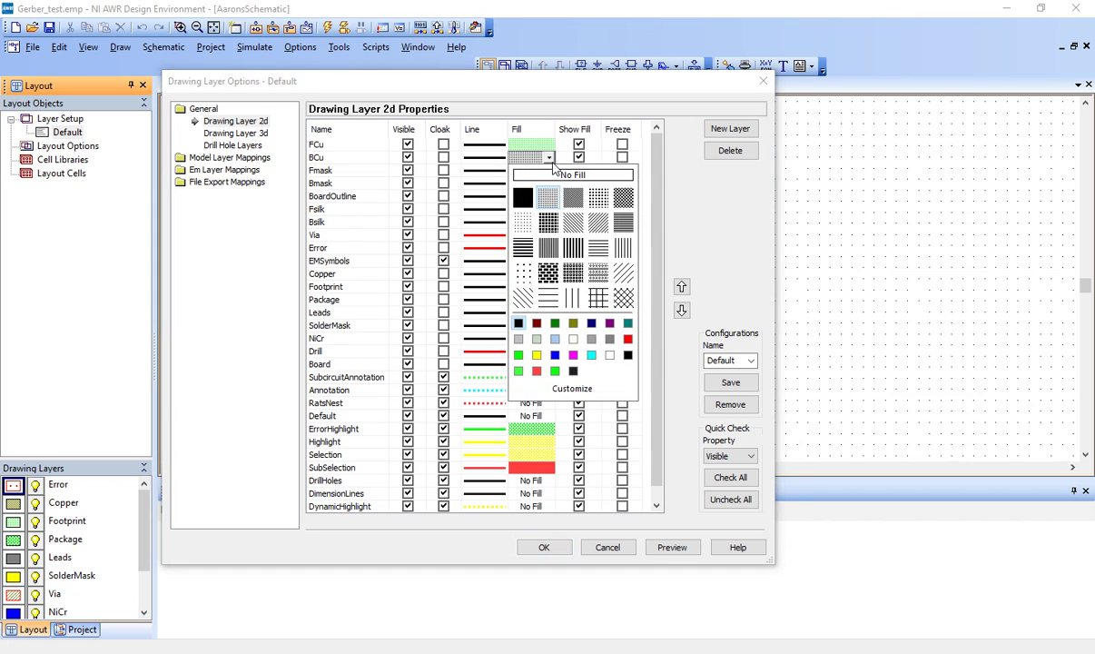
click(538, 375)
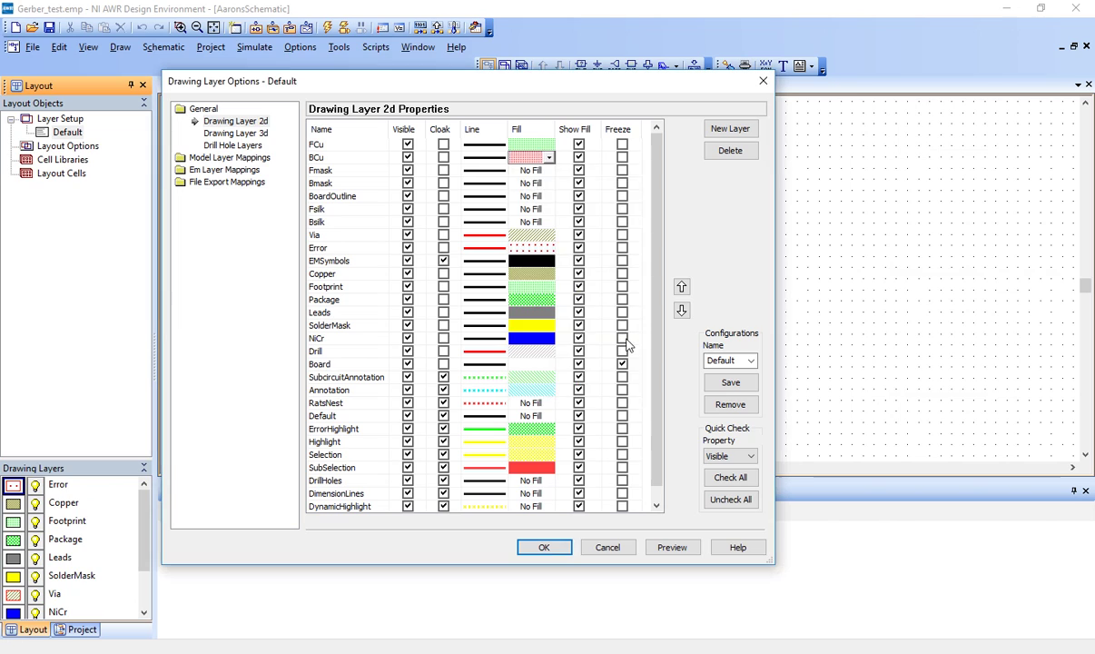
Set quick check to Show Fill, give Fmask a blue dense checker and Bmask a black checker.
click(530, 171)
click(562, 170)
click(546, 170)
click(547, 171)
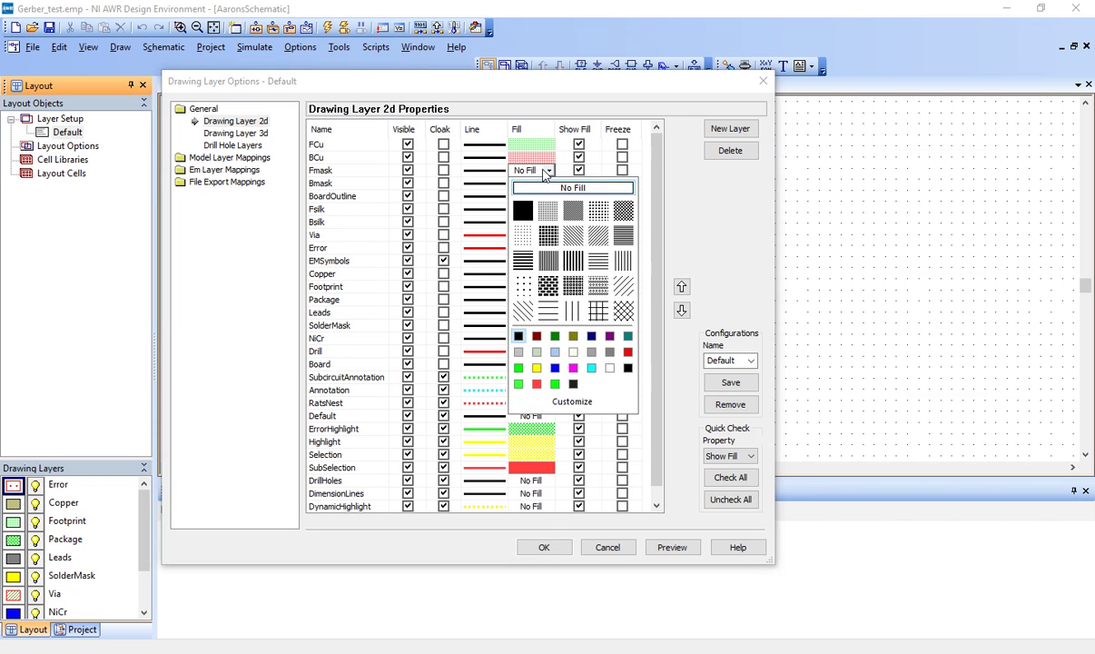
click(548, 287)
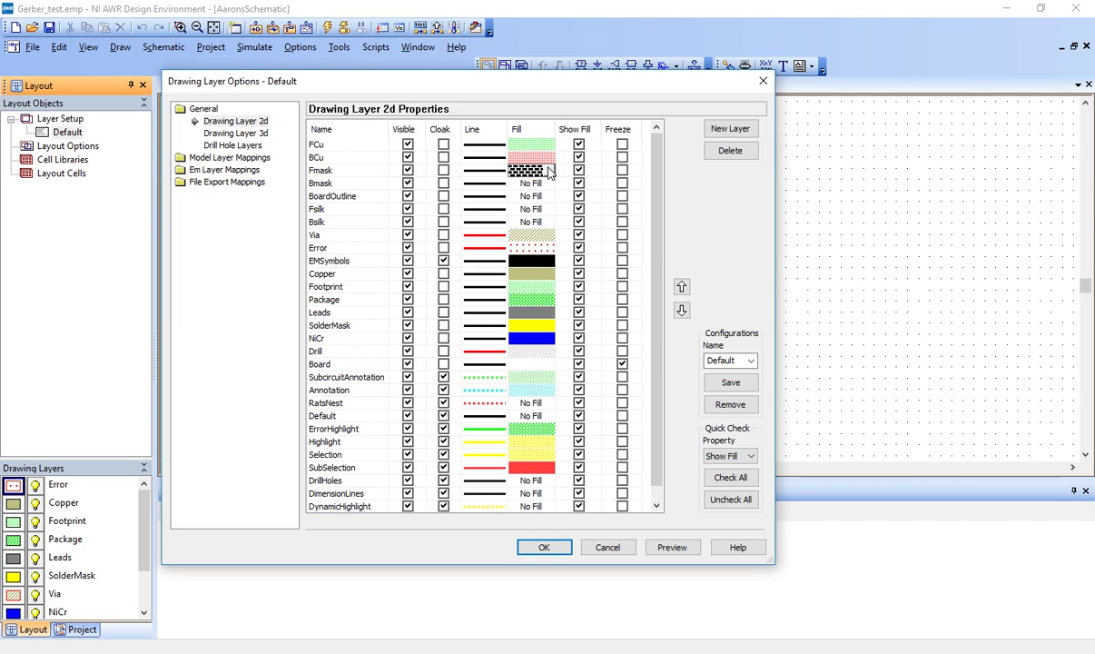
click(518, 171)
click(592, 334)
click(539, 184)
click(549, 184)
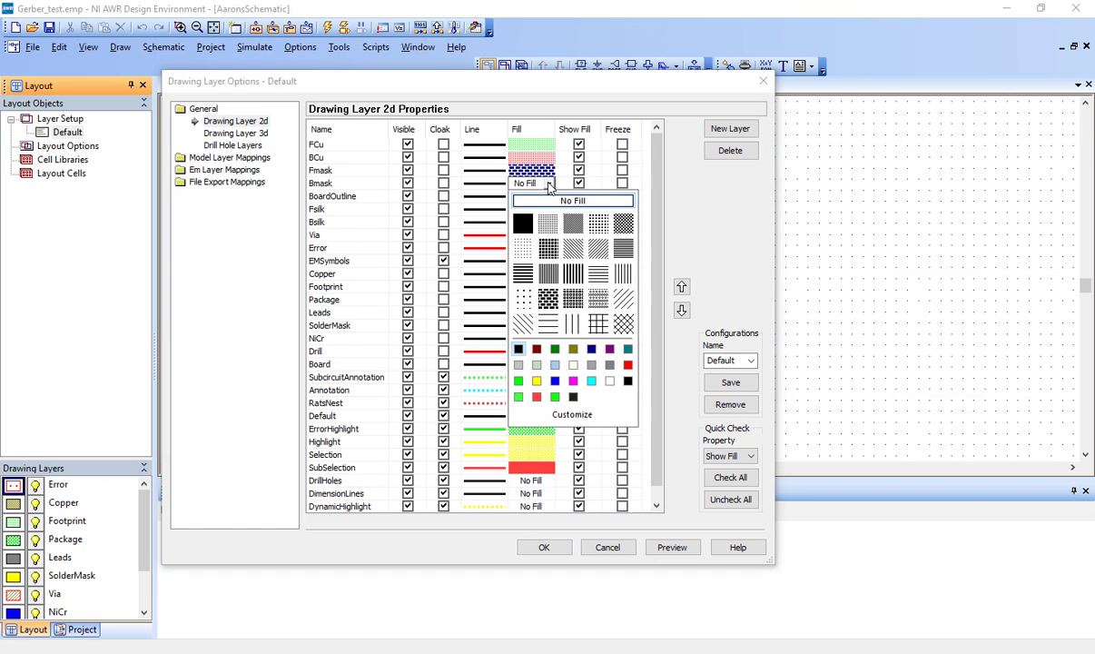
click(548, 259)
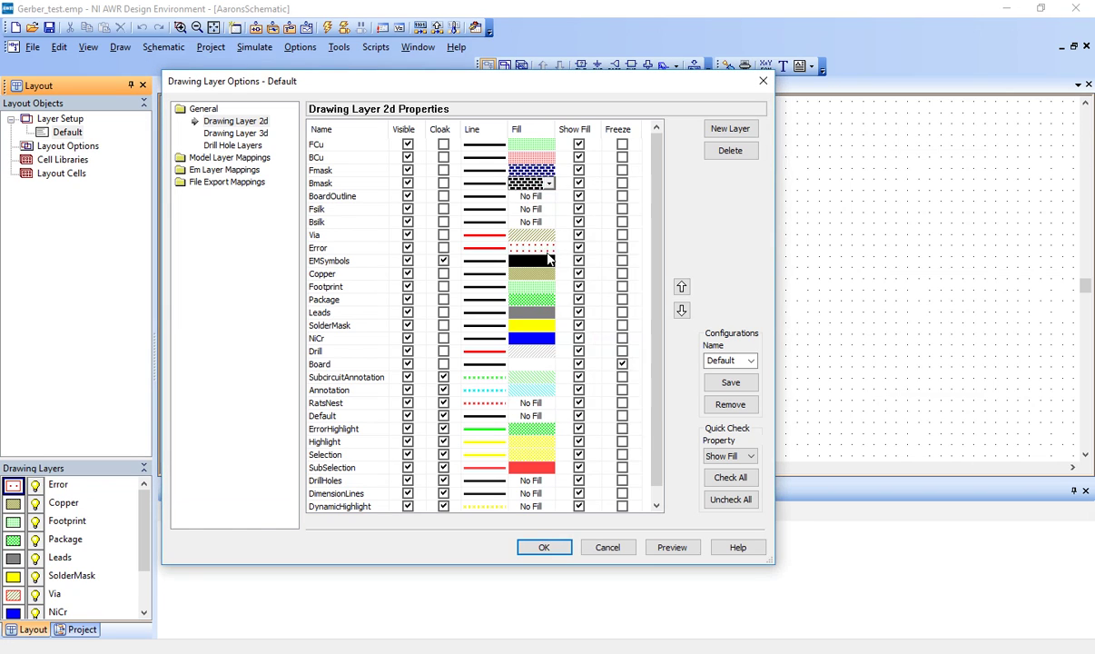
Give BoardOutline a dark dense fill coloured light cyan.
click(534, 196)
click(549, 196)
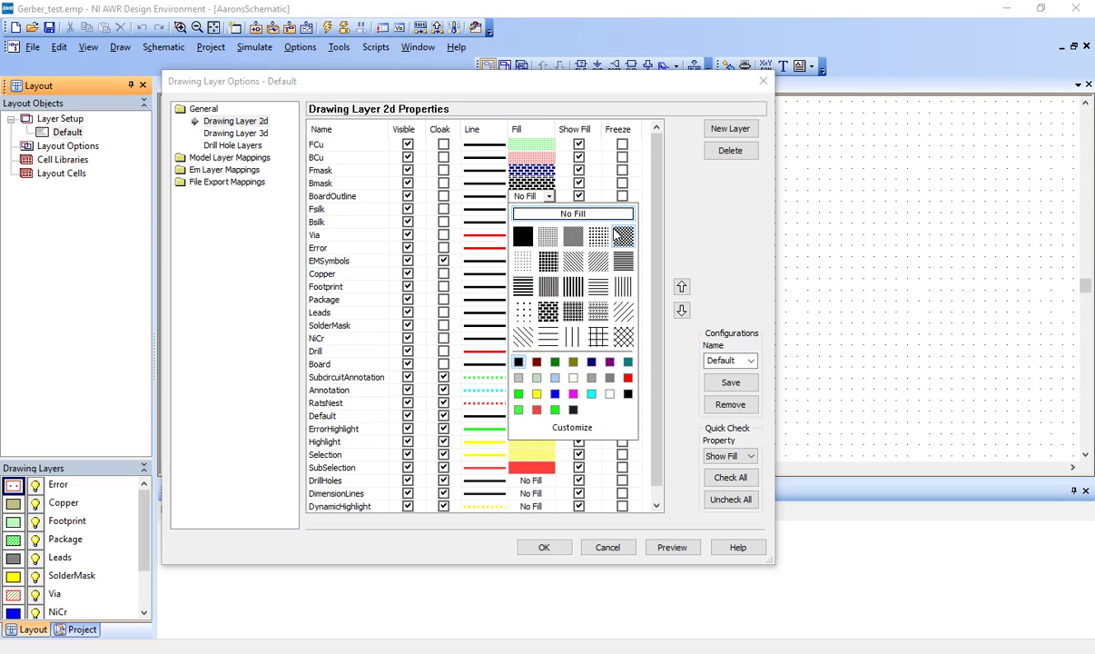
click(573, 236)
click(547, 189)
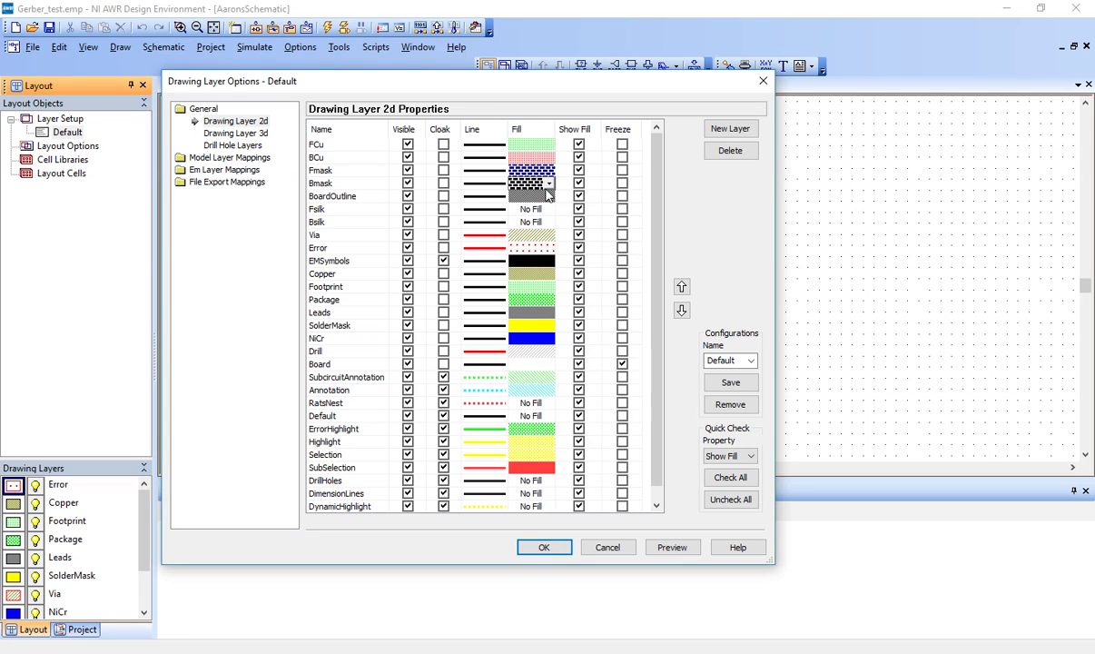
click(549, 183)
click(550, 198)
click(550, 198)
click(550, 197)
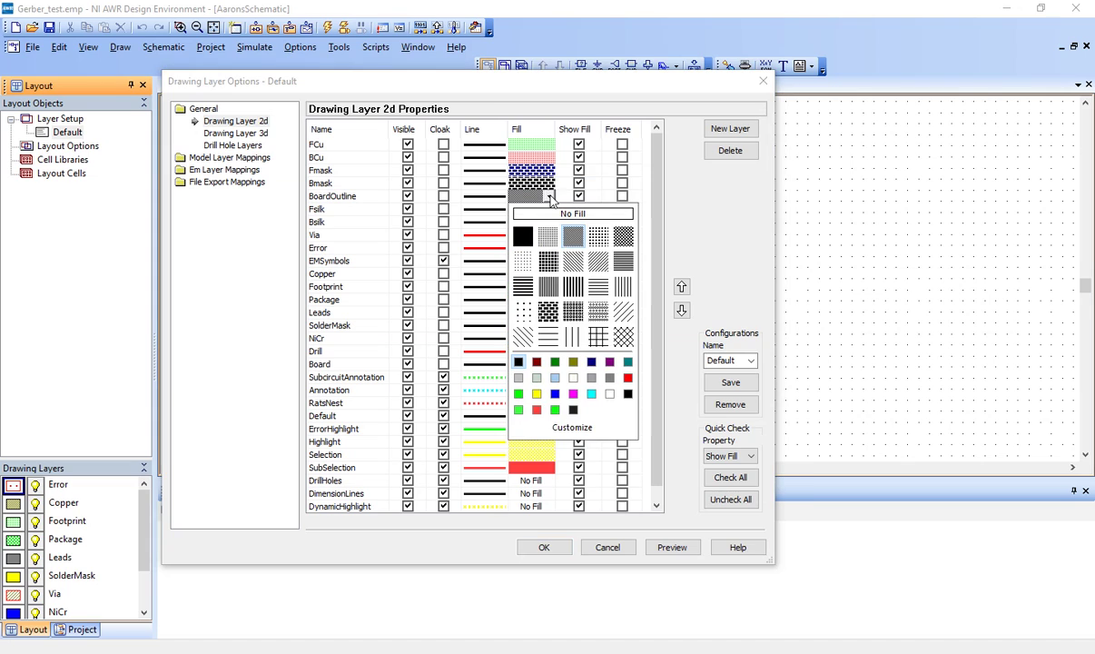
click(592, 395)
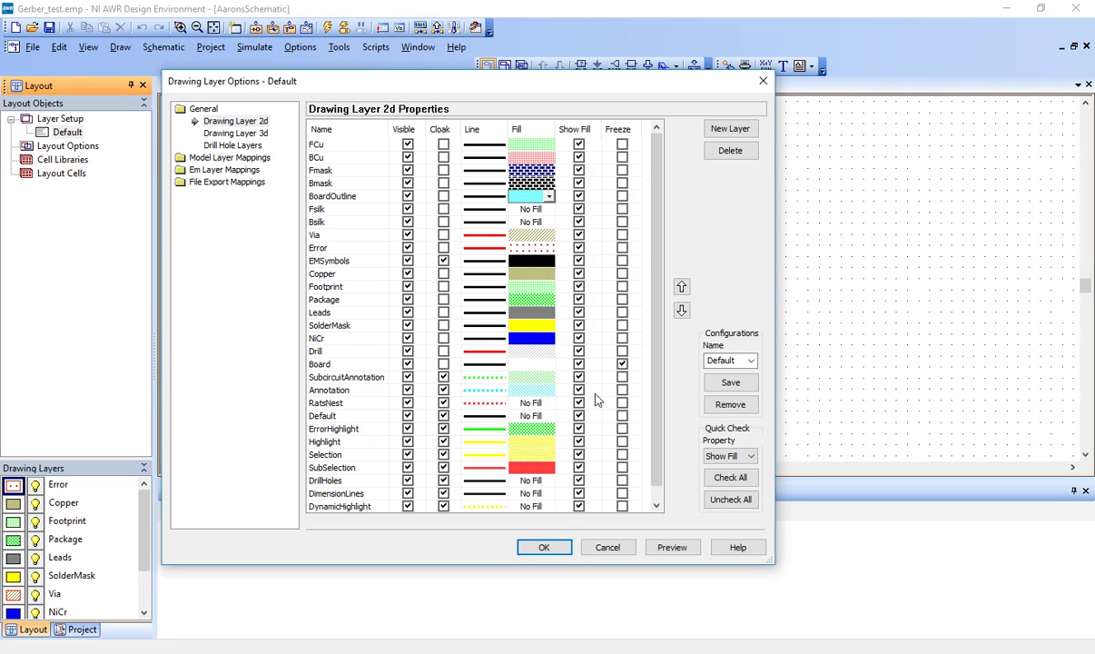
Give Fsilk a solid grey fill and Bsilk a solid teal fill.
click(534, 210)
click(547, 210)
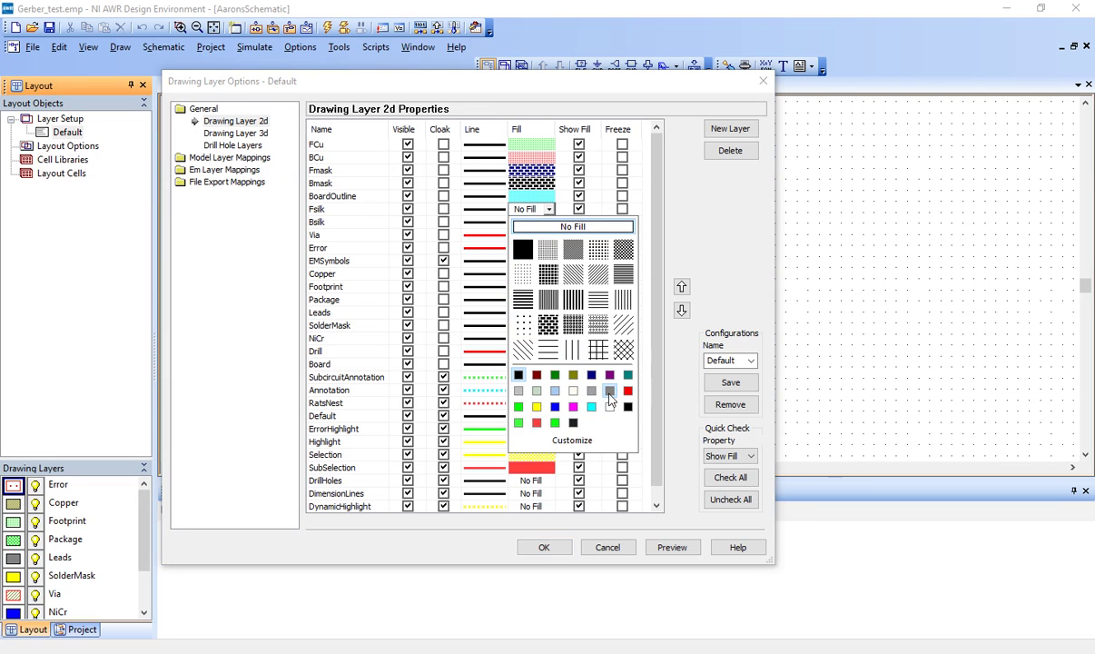
key(Escape)
click(547, 210)
click(548, 210)
click(548, 210)
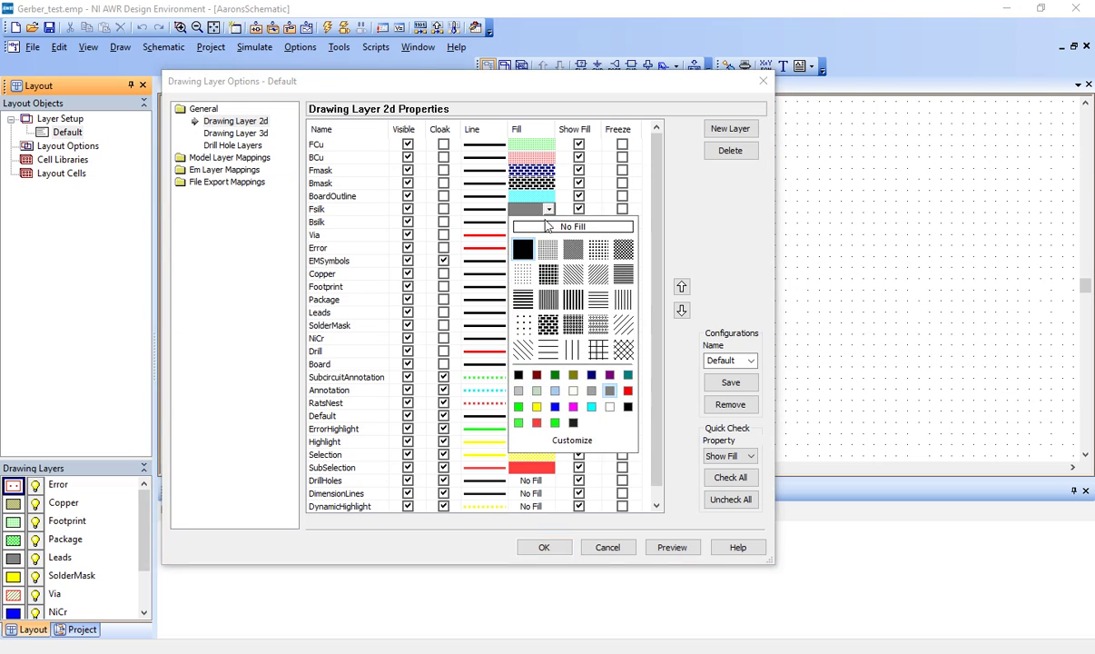
click(547, 209)
click(548, 224)
click(549, 223)
click(524, 264)
click(525, 222)
click(628, 388)
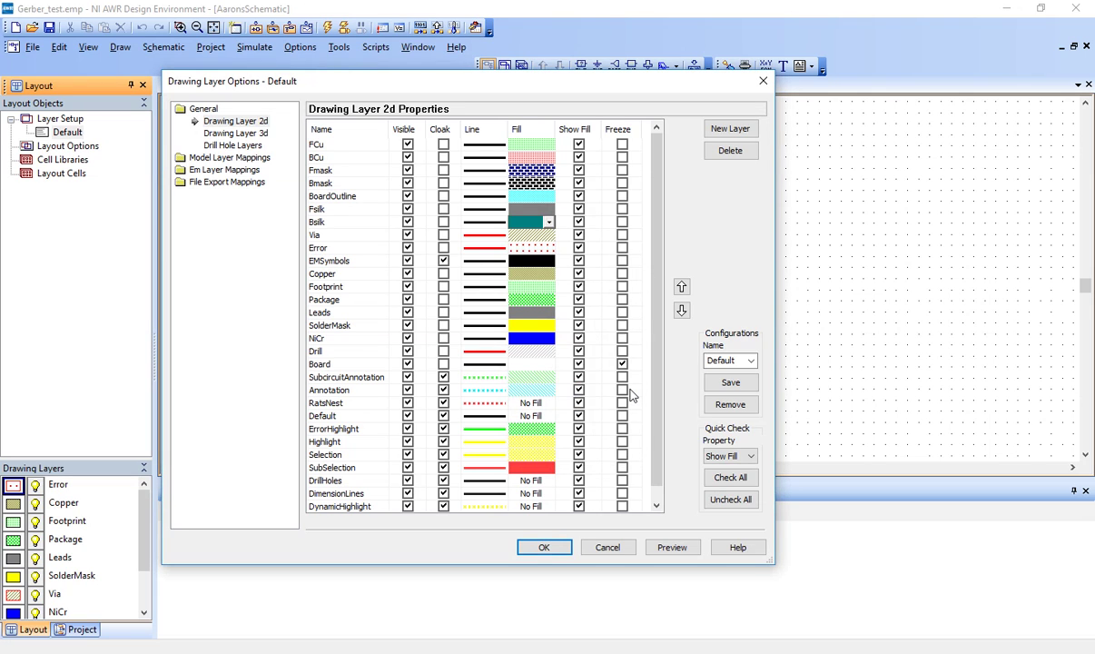
Give Via a dotted checker fill, apply the changes, and reopen the export mapping settings.
click(548, 237)
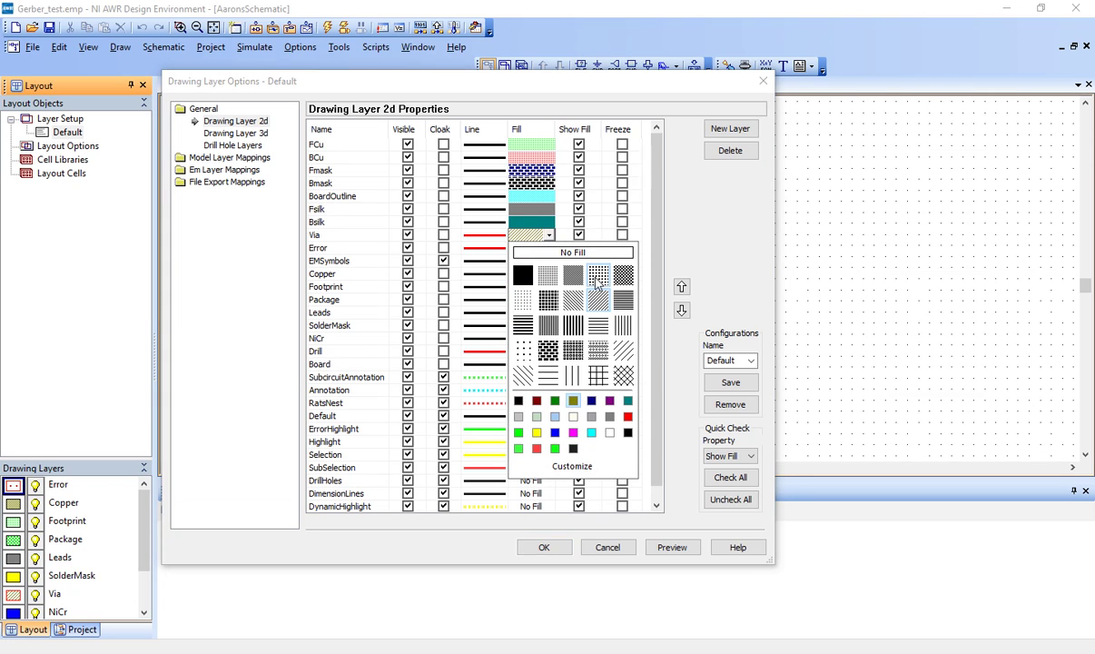
click(573, 273)
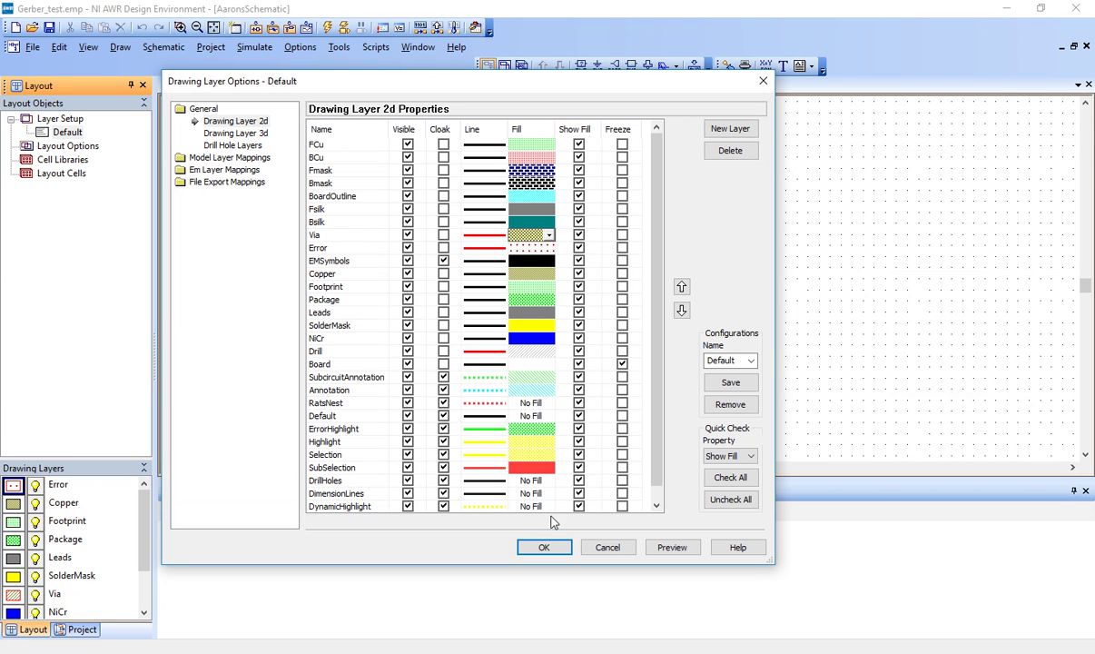
click(543, 549)
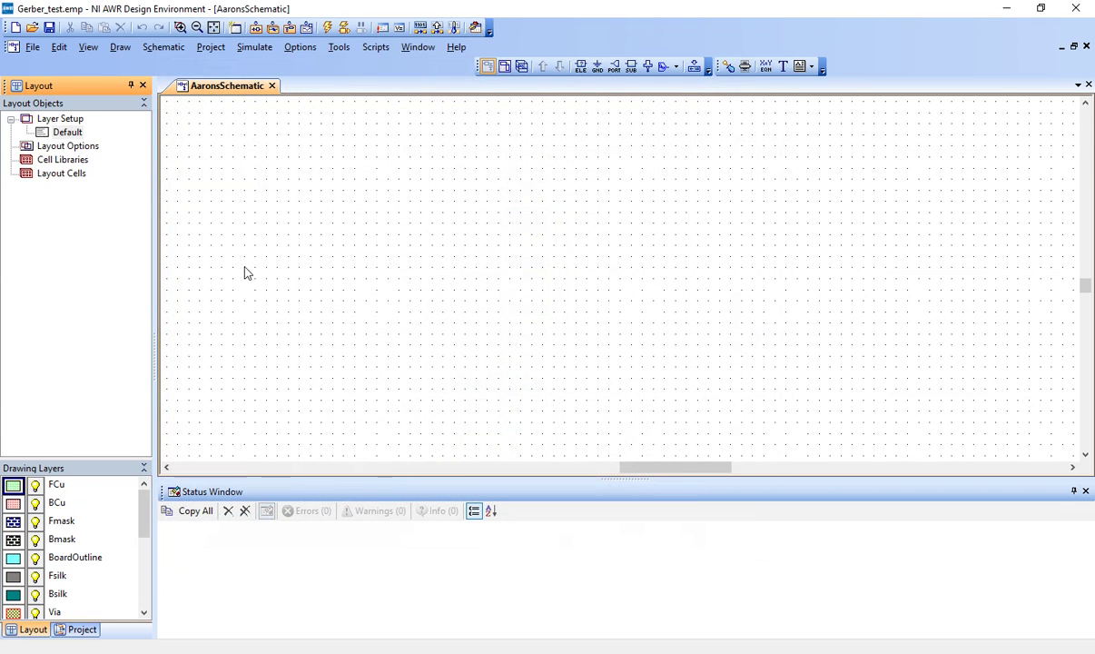
double_click(64, 133)
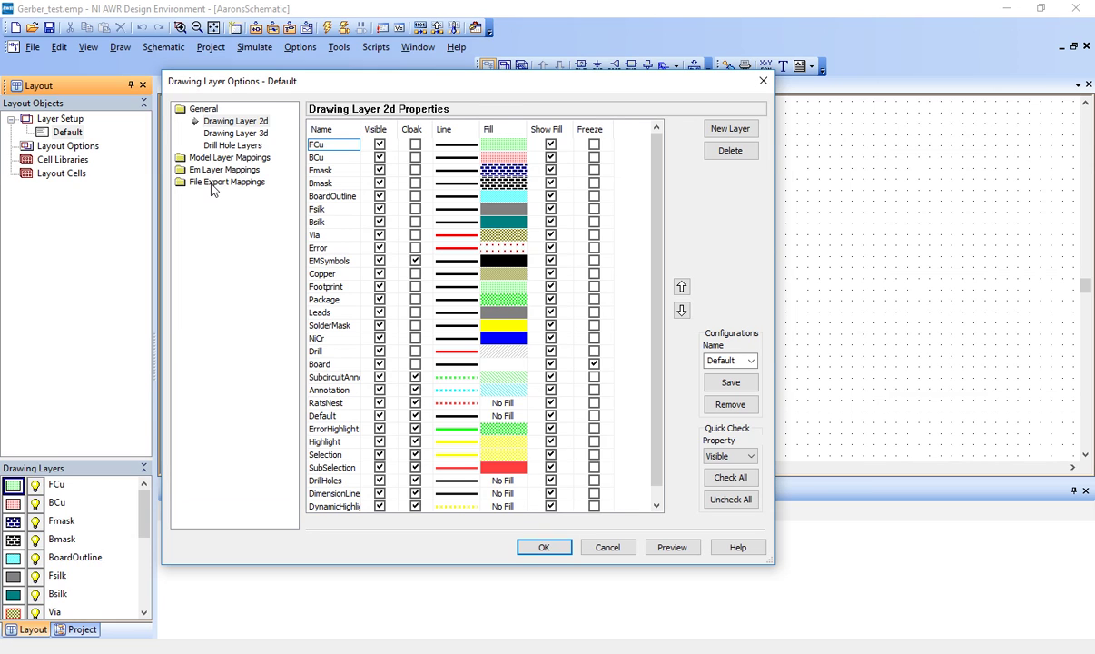
click(212, 185)
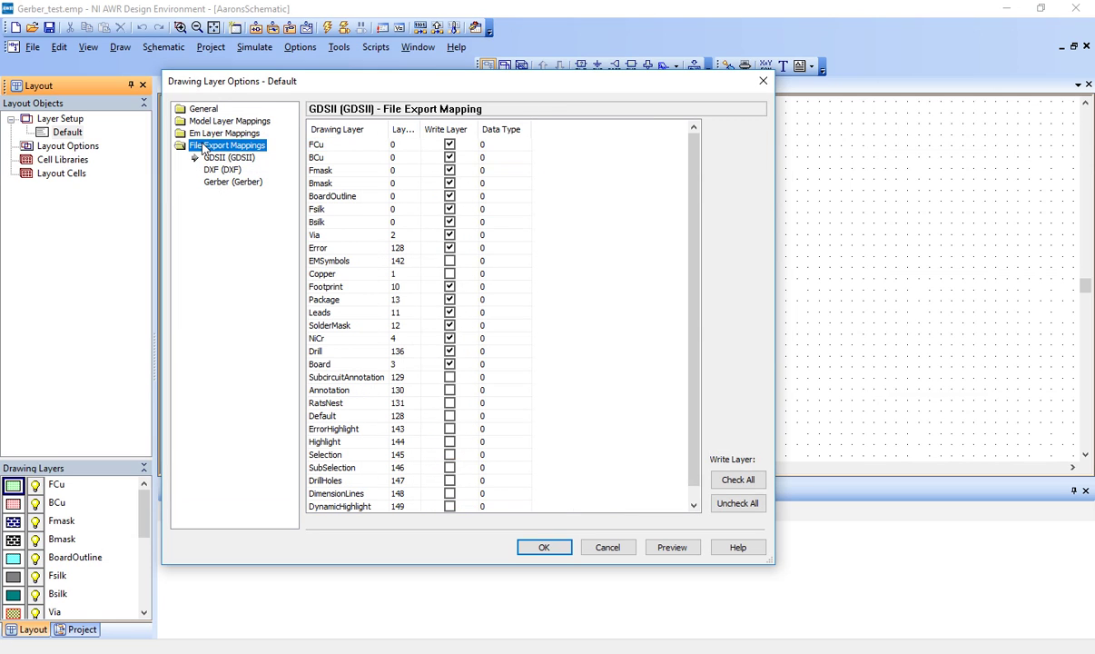
Add Gerber export mapping FileMap1 with only FCu, BCu, Fmask, Bmask, BoardOutline, Fsilk and Bsilk ticked.
double_click(200, 148)
right_click(201, 153)
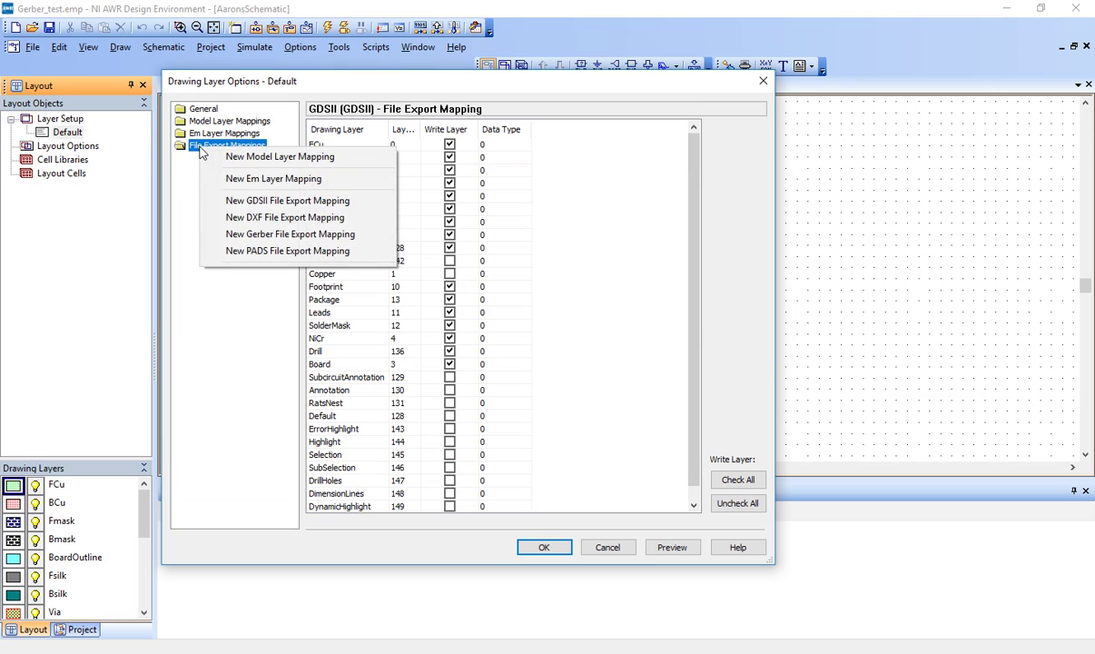
click(319, 235)
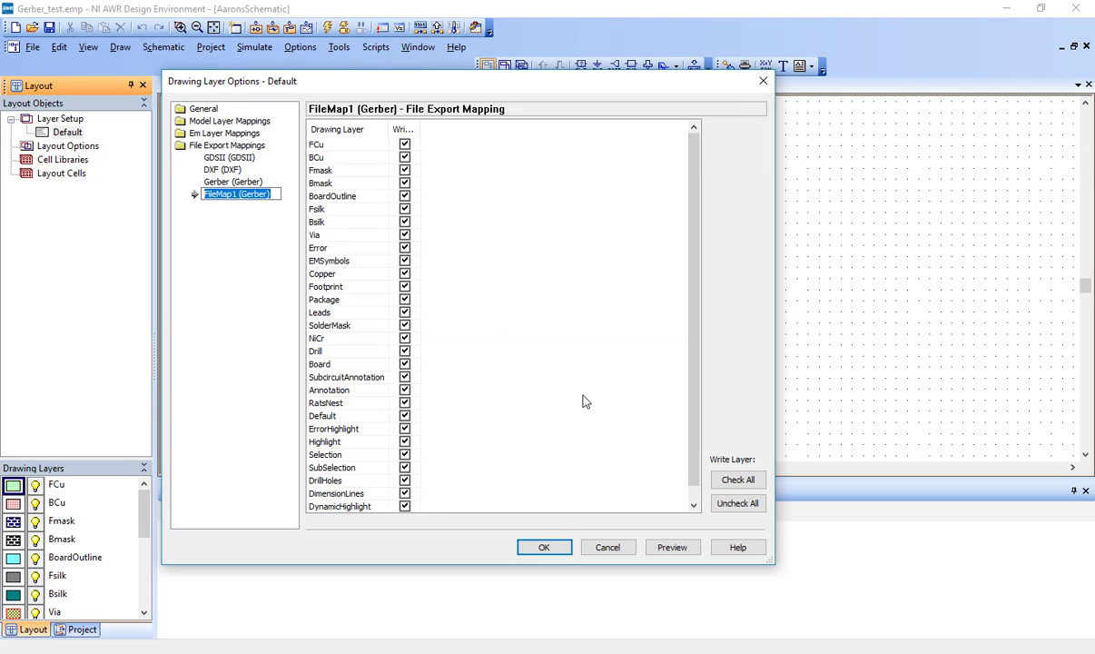
click(736, 505)
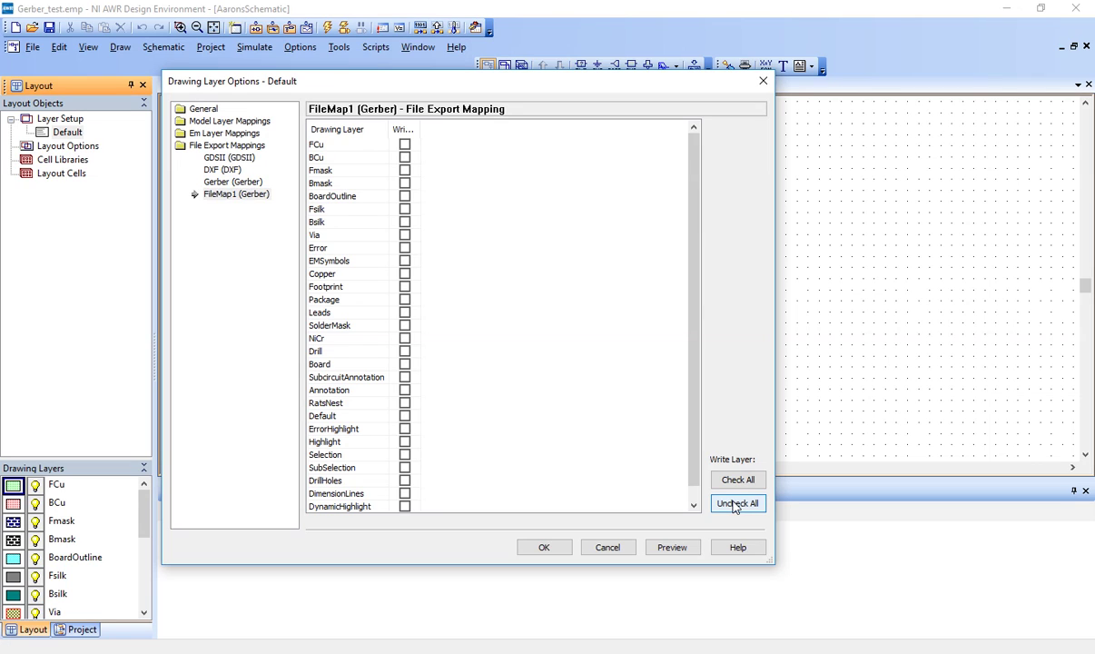
click(405, 144)
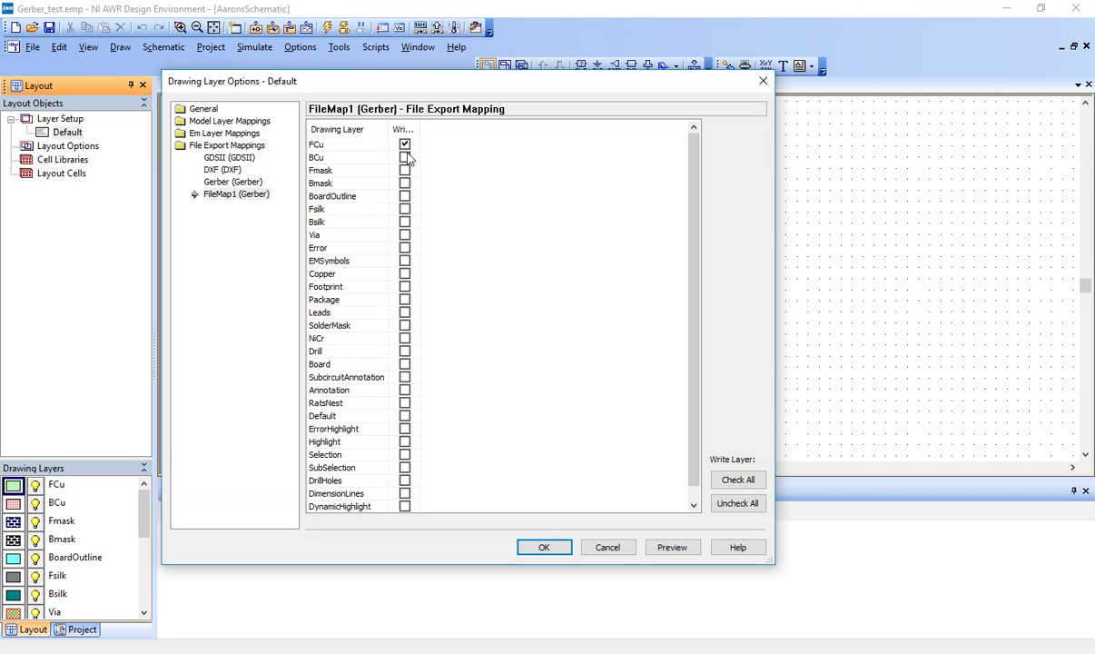
click(405, 158)
click(405, 171)
click(405, 184)
click(405, 196)
click(405, 210)
click(405, 223)
click(529, 549)
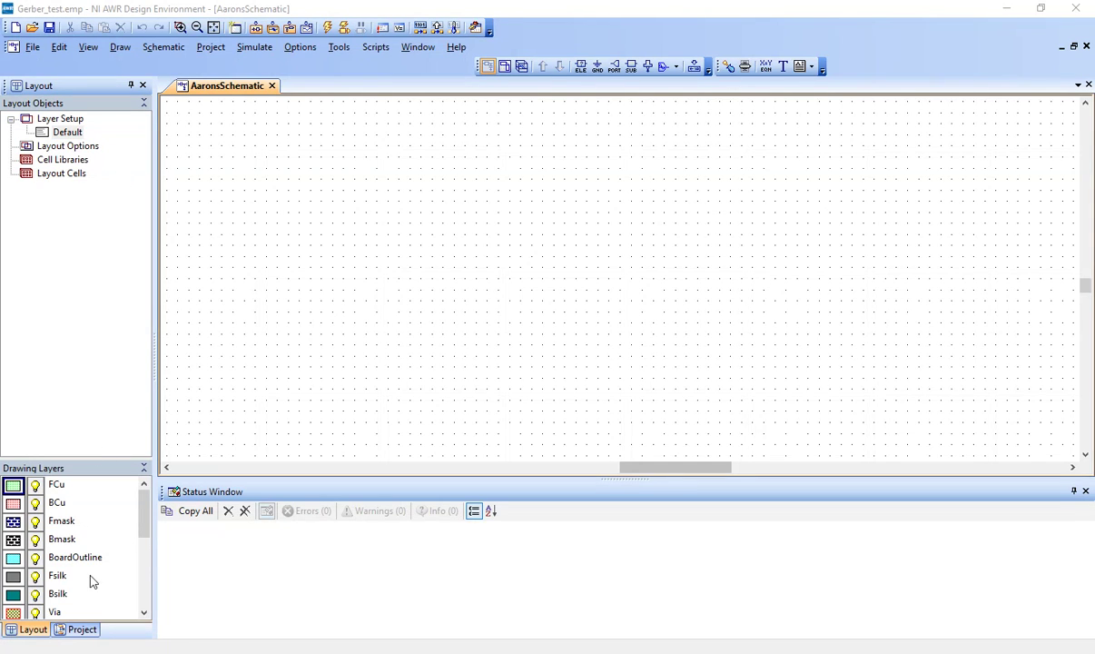
Open a layout view of AaronsSchematic from the Project tree with View Layout.
click(80, 629)
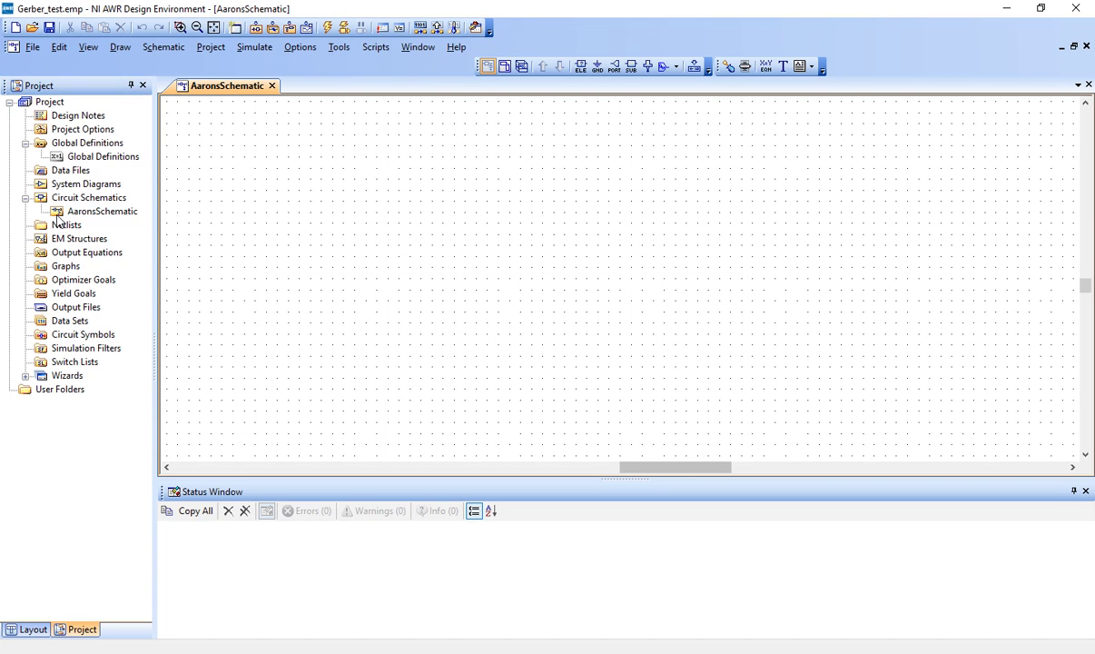
click(65, 216)
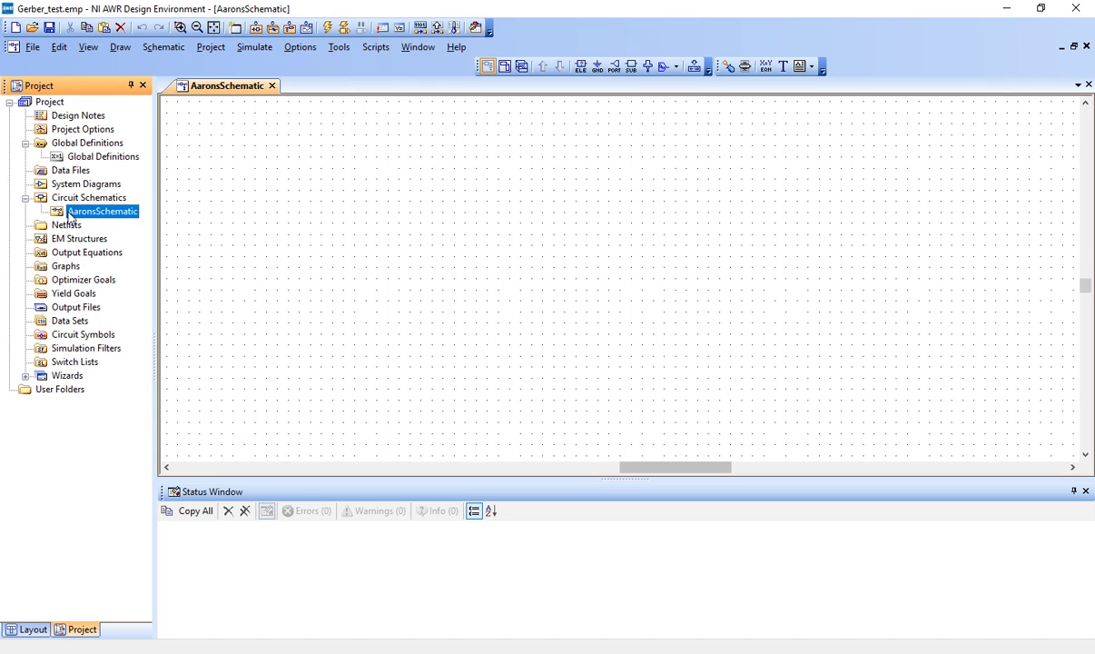
click(95, 45)
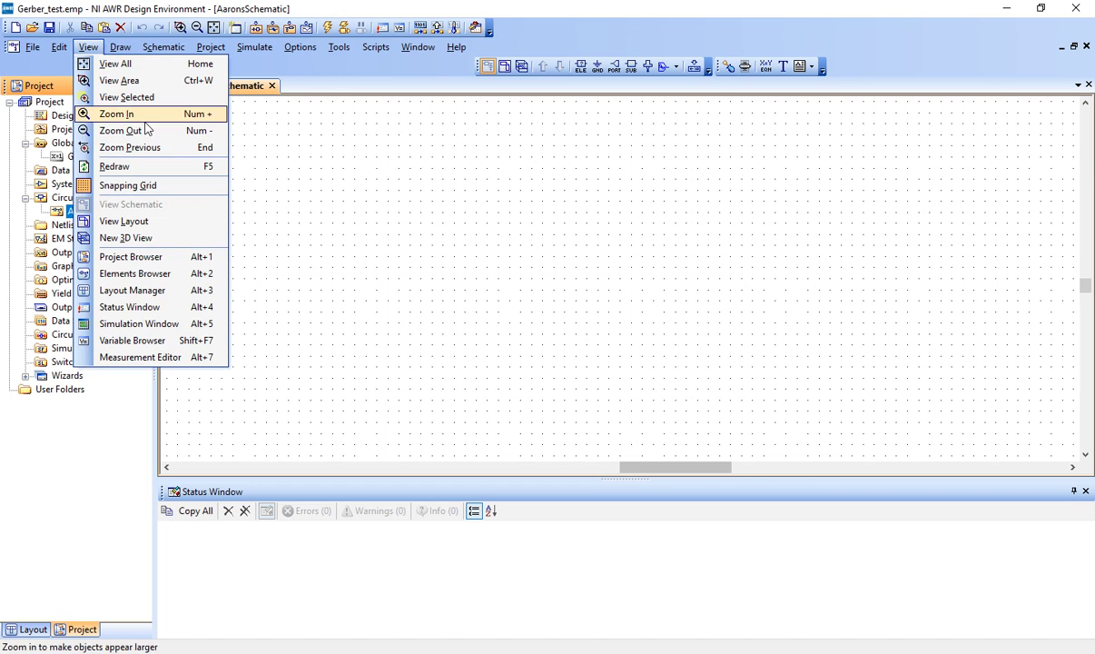
click(139, 220)
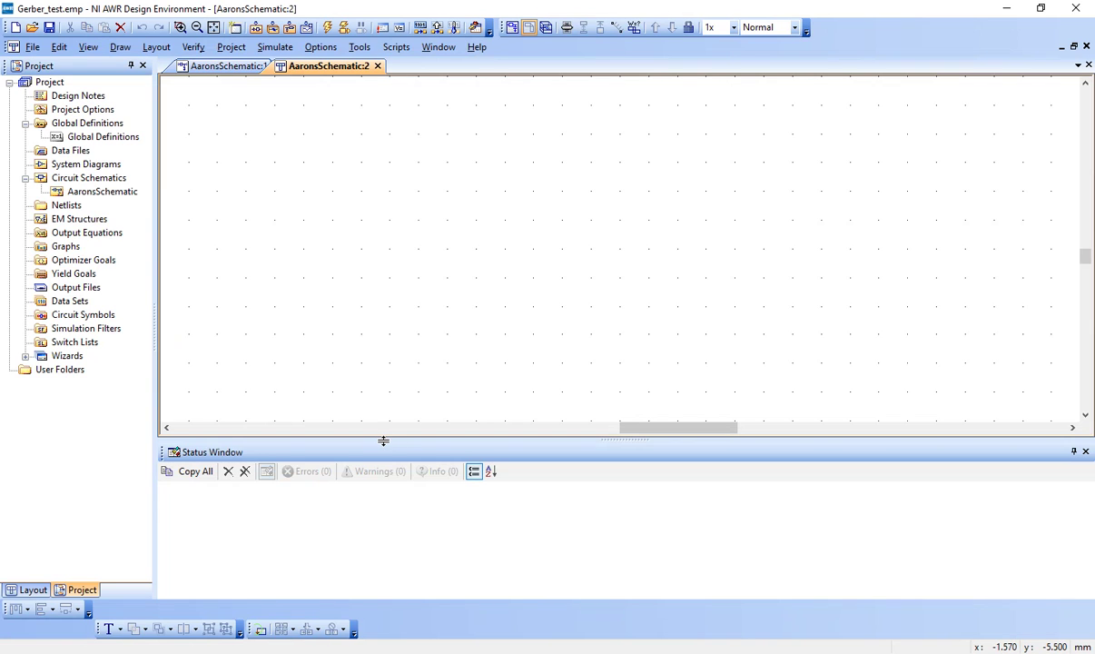
Enlarge the layout window over the status area and show the Layout panel's drawing layers.
drag(383, 441, 374, 516)
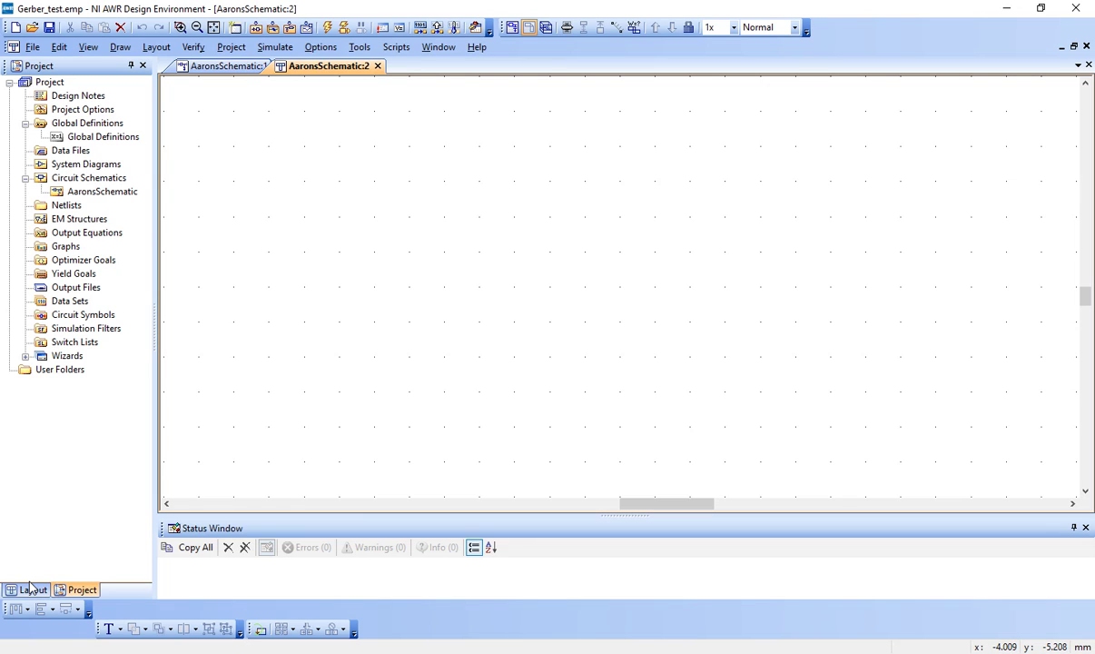
click(32, 589)
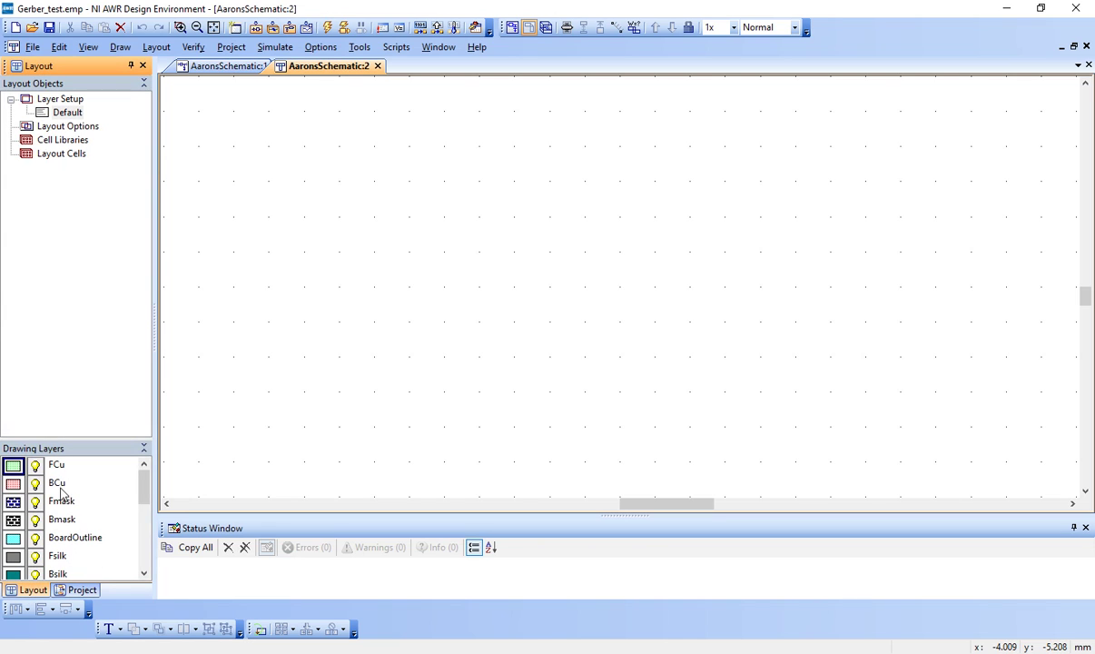
click(13, 500)
click(13, 519)
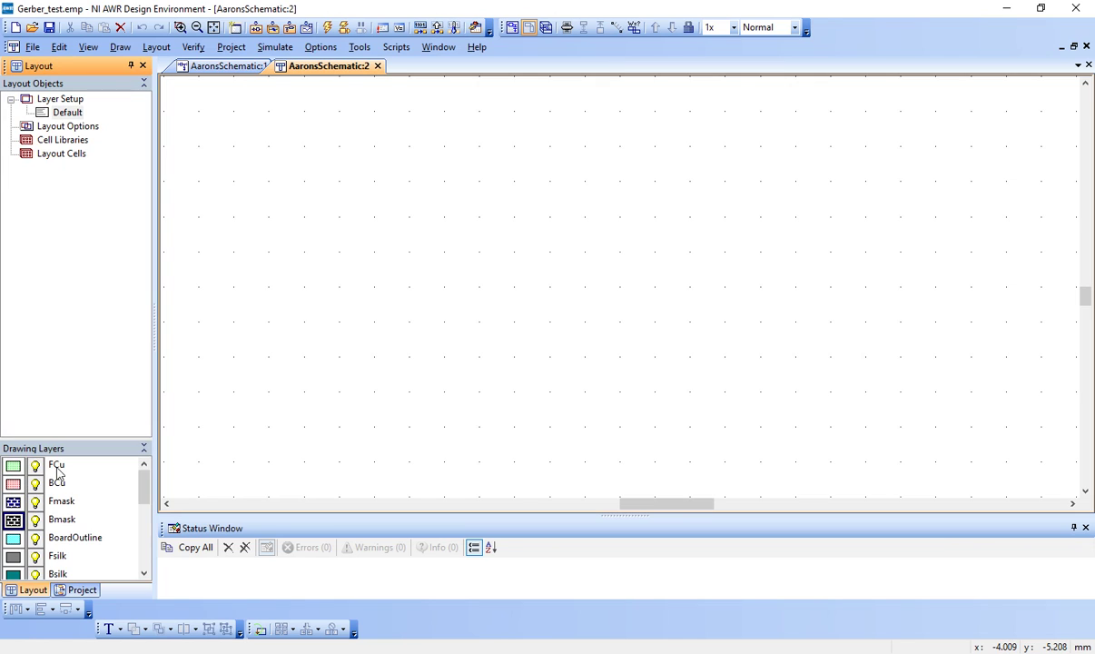
click(13, 465)
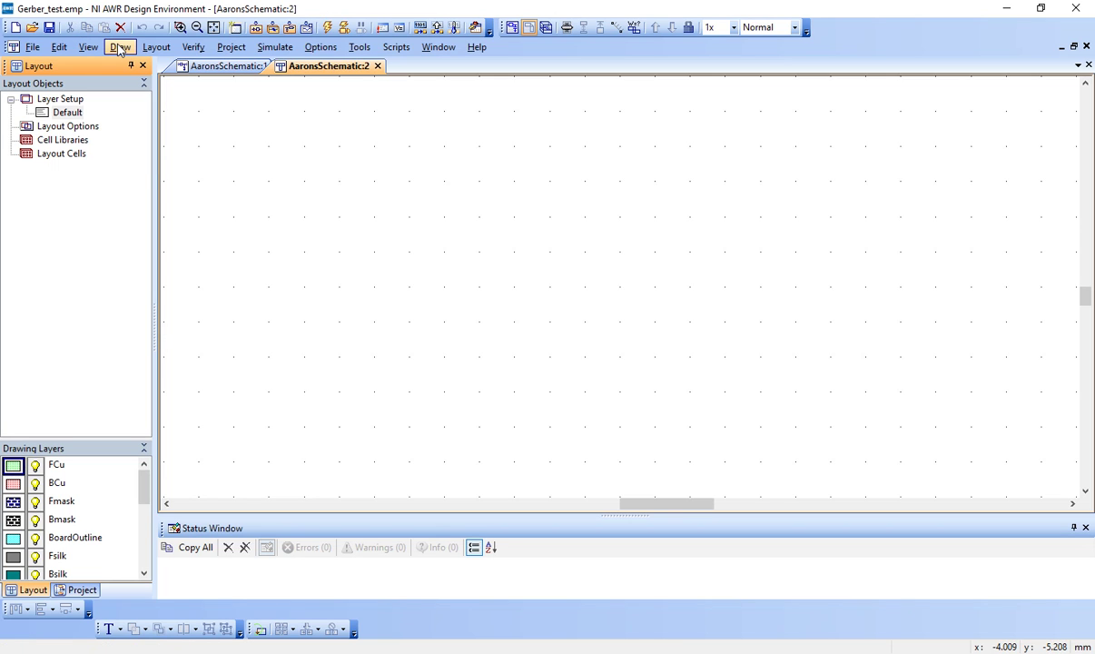
click(119, 48)
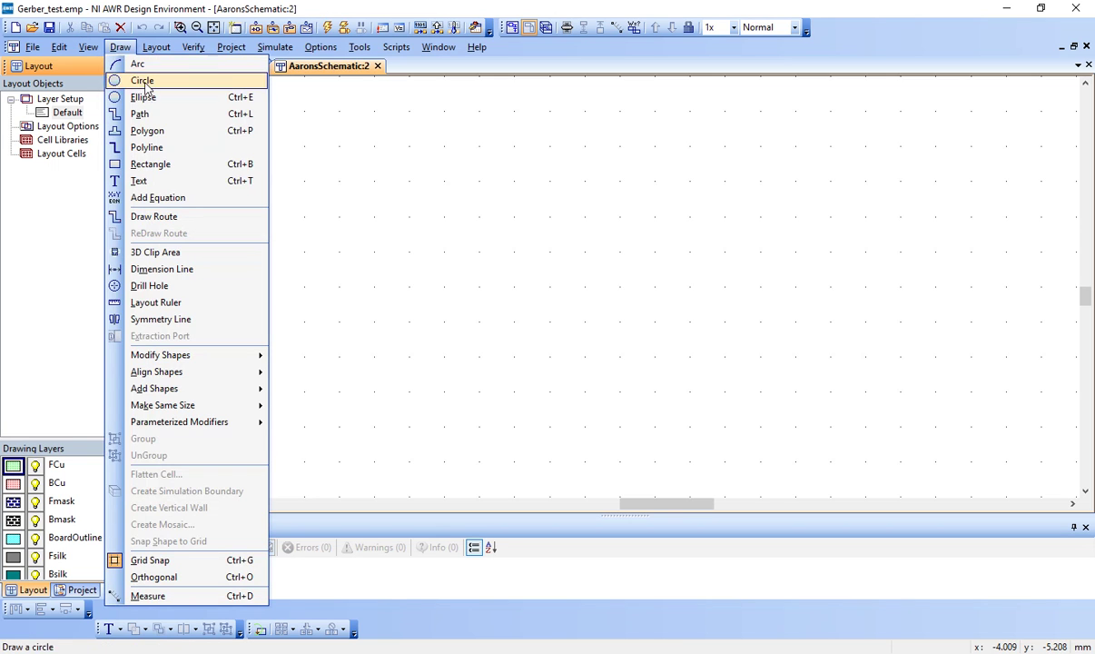
mouse_move(193, 47)
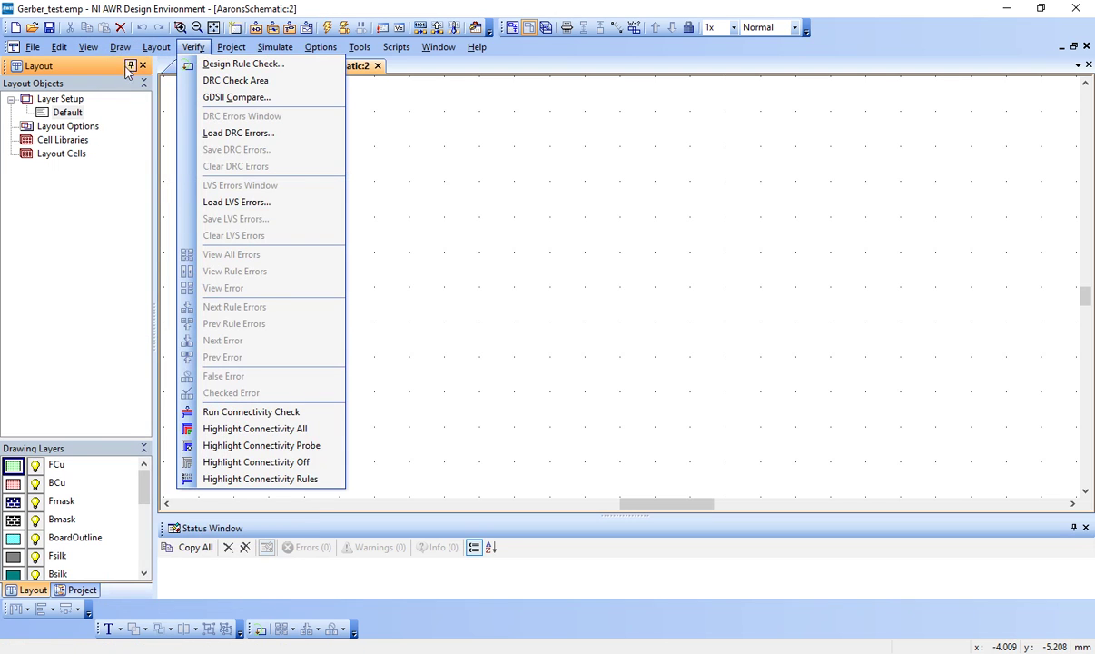
mouse_move(120, 47)
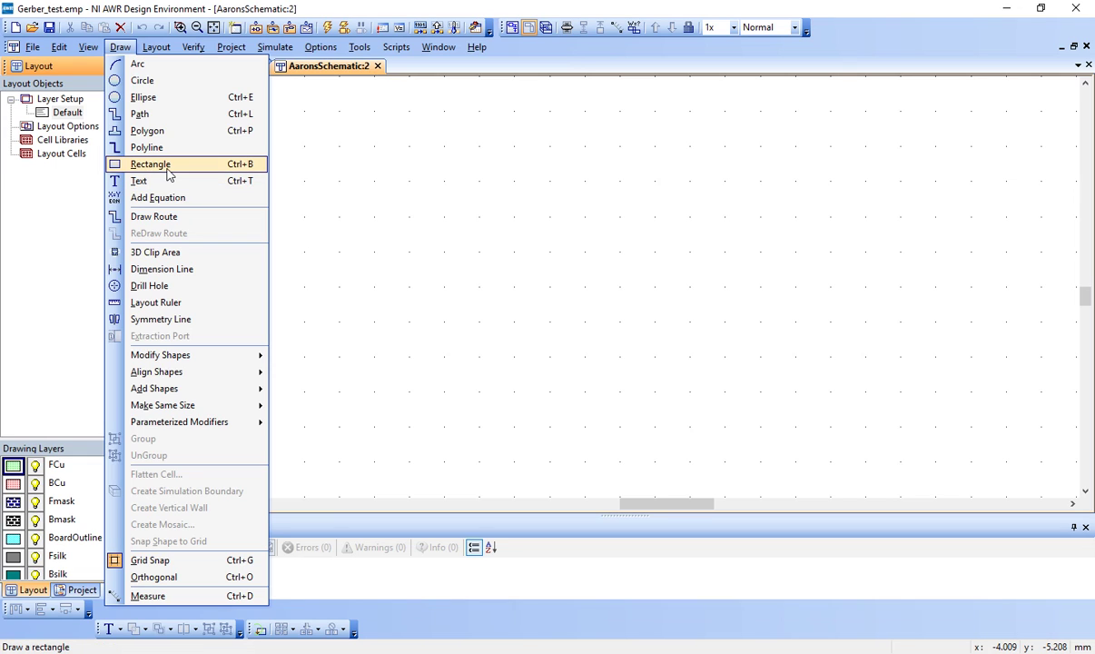
click(167, 175)
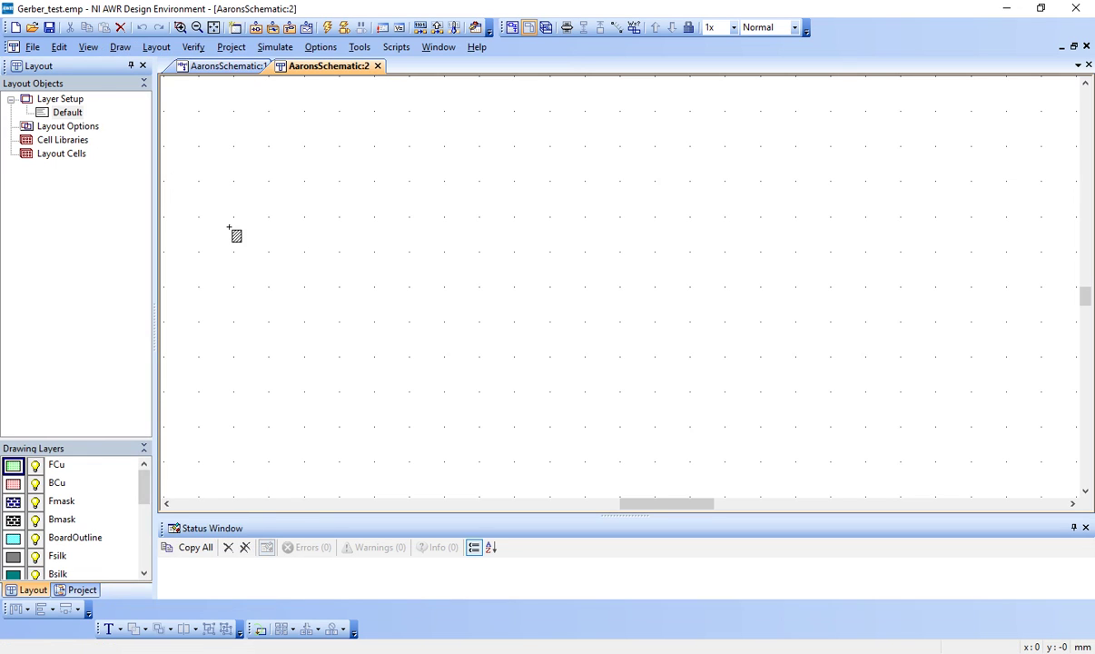
mouse_move(232, 234)
mouse_down()
mouse_move(272, 286)
mouse_move(308, 286)
mouse_move(374, 323)
mouse_move(453, 399)
mouse_move(554, 324)
mouse_move(729, 360)
mouse_move(701, 345)
mouse_move(884, 338)
mouse_up()
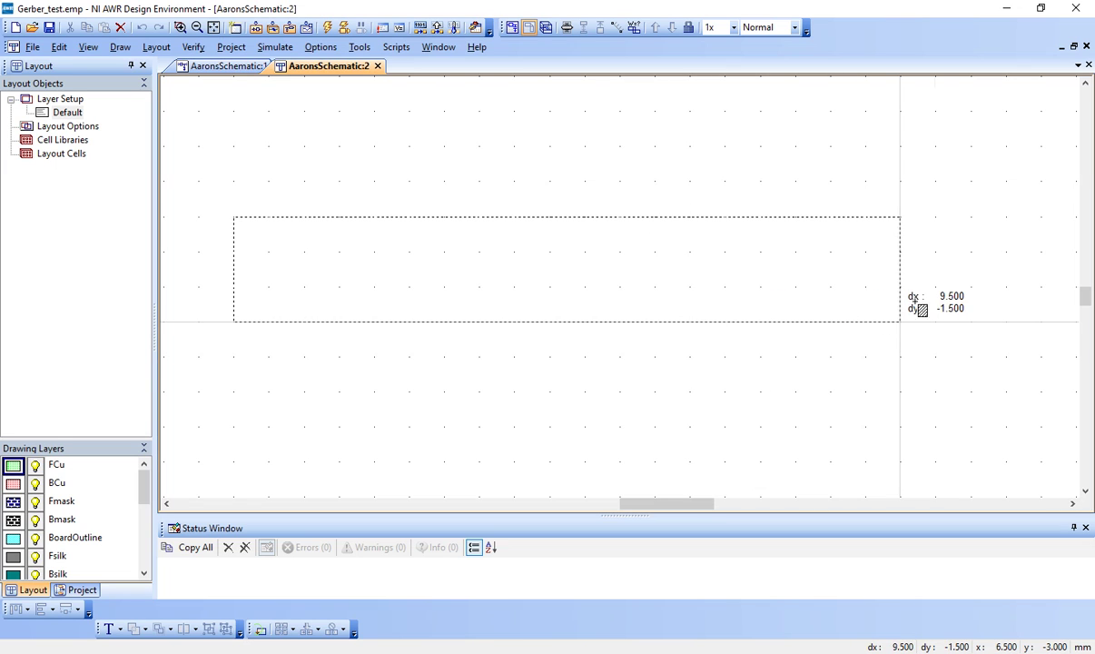
drag(920, 294, 935, 287)
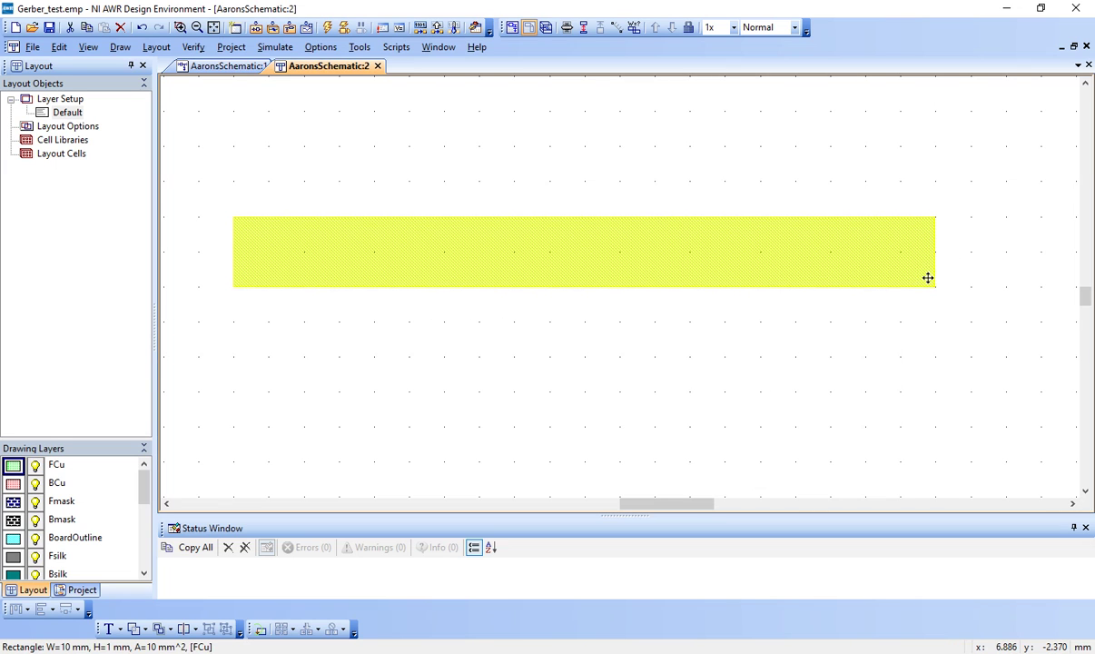
click(570, 257)
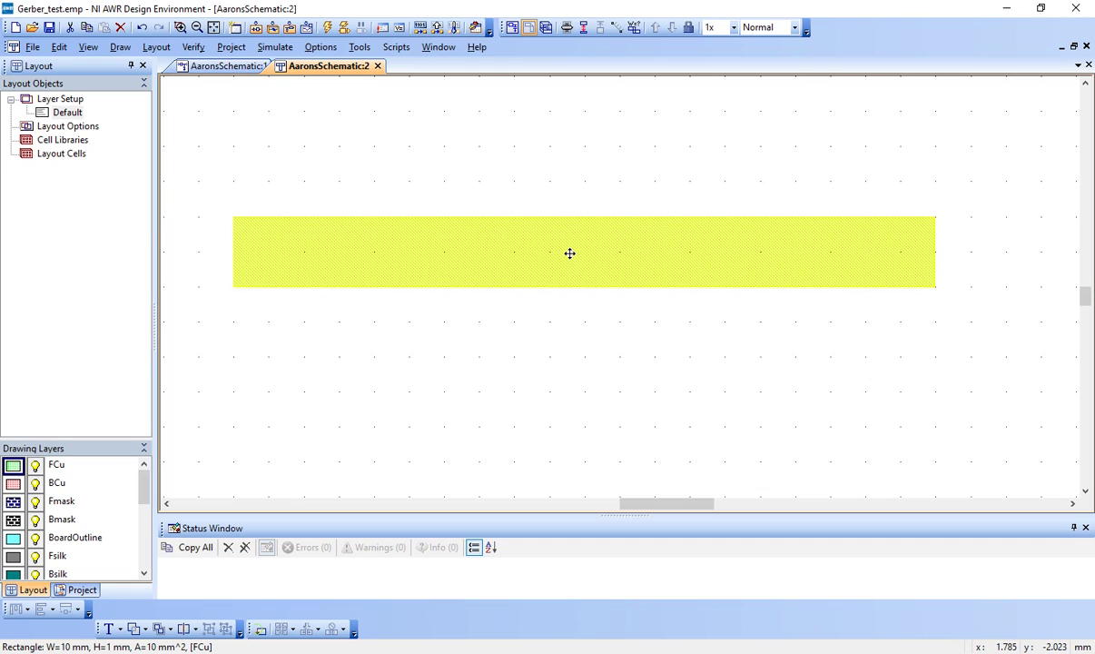
right_click(447, 259)
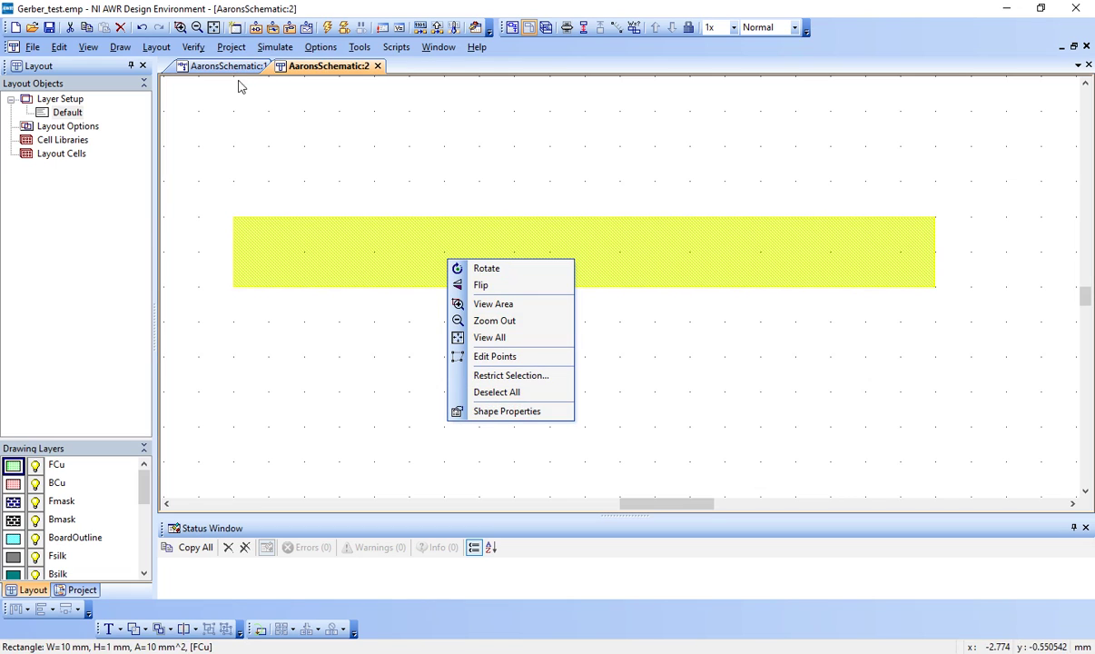
click(120, 28)
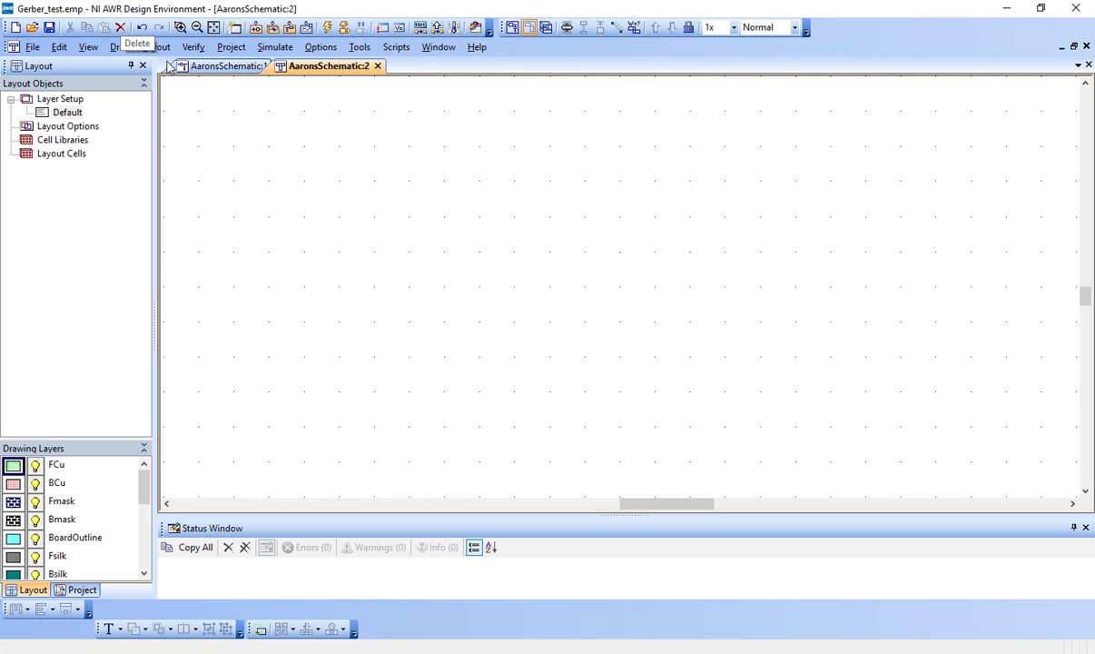
Draw an FCu rectangle from x 0 with relative offset dx 10, dy -3.
click(120, 46)
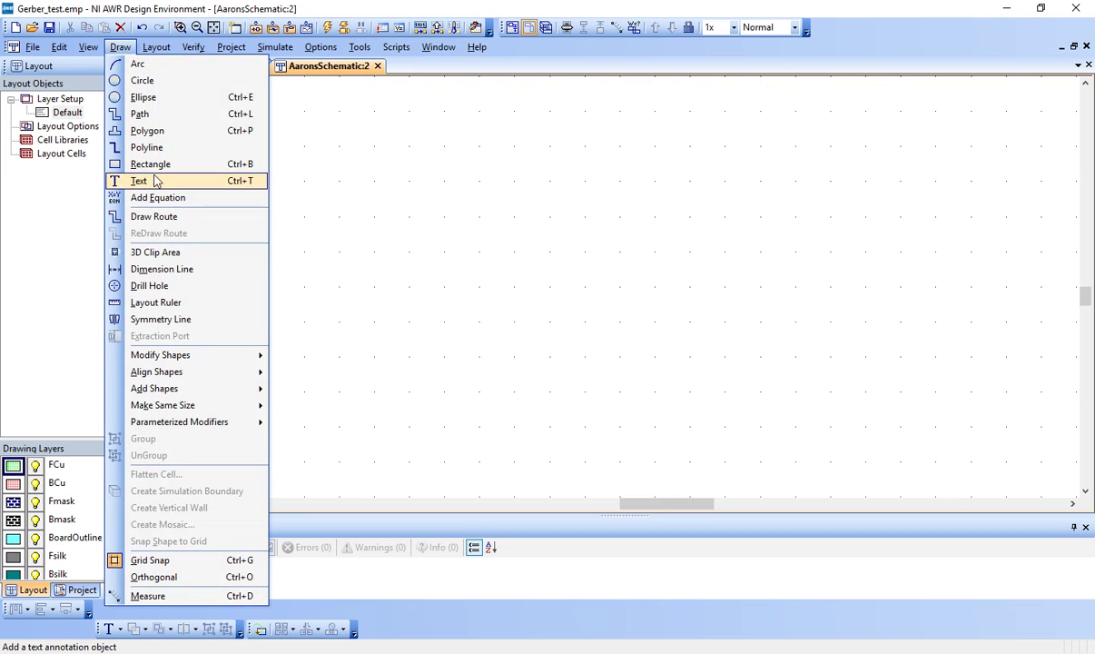
click(150, 163)
key(Tab)
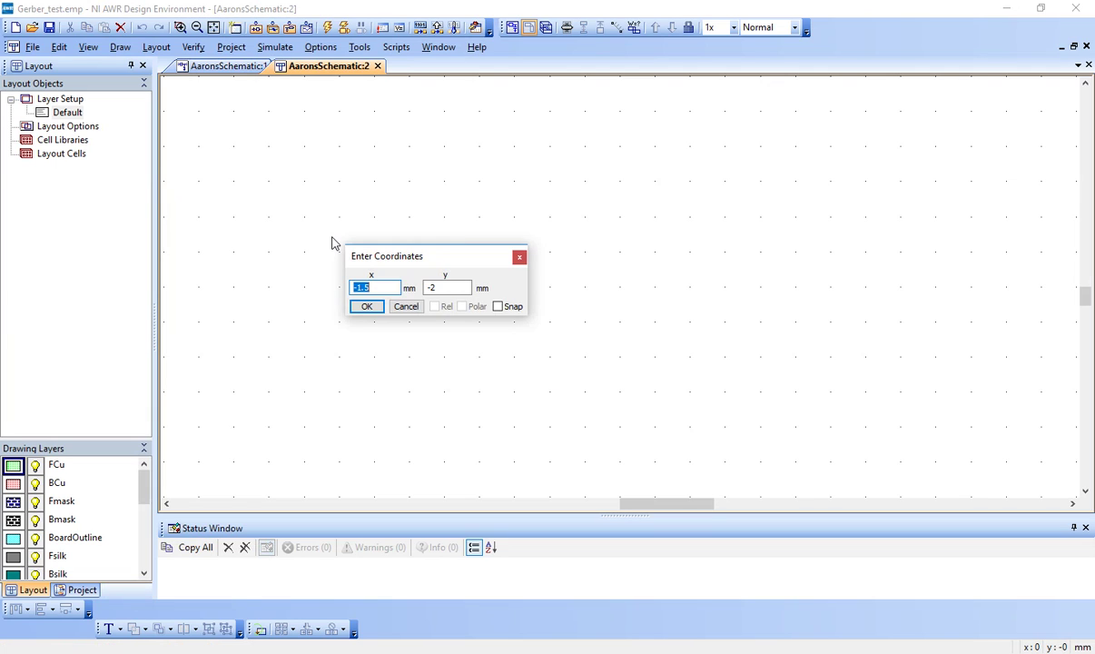
text(0)
key(Tab)
click(368, 307)
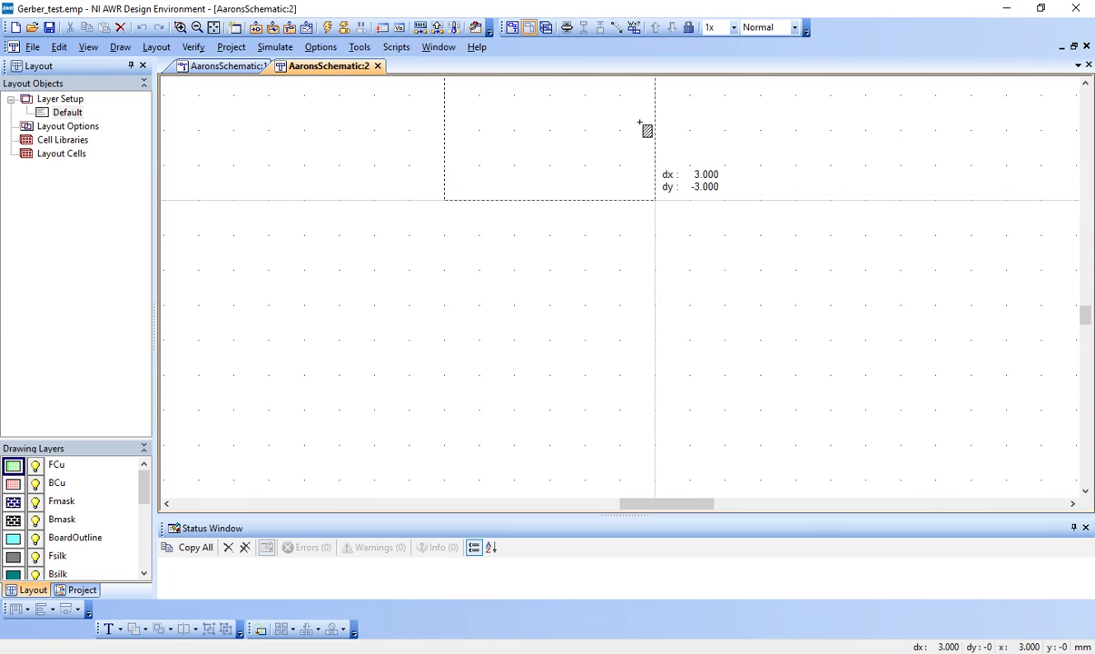
scroll(643, 124, up, 3)
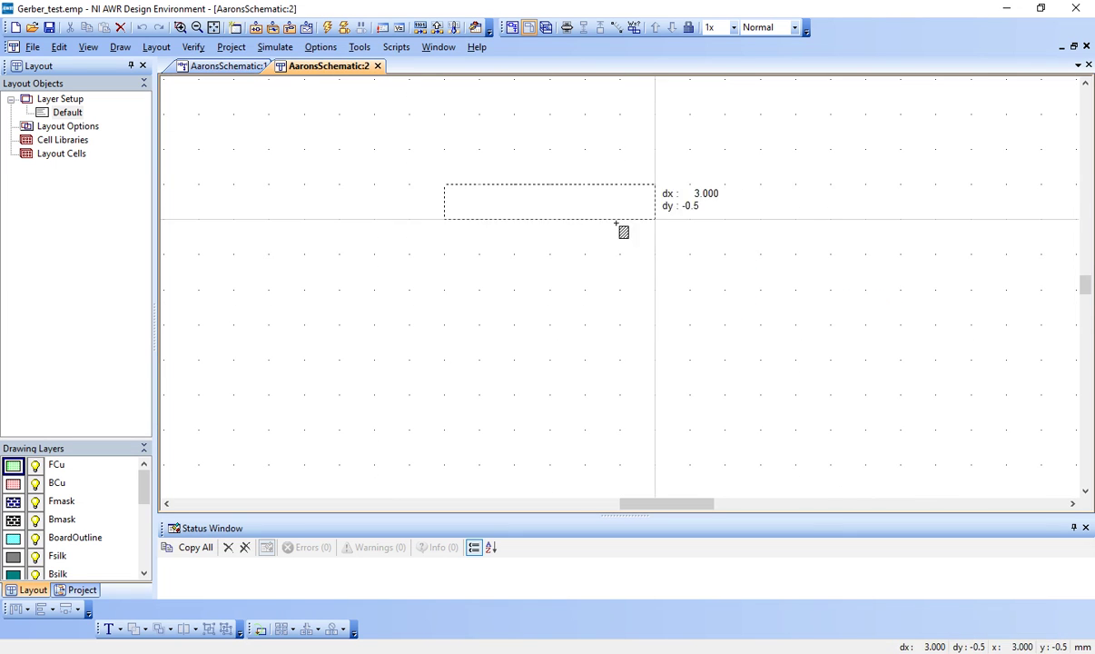
key(Tab)
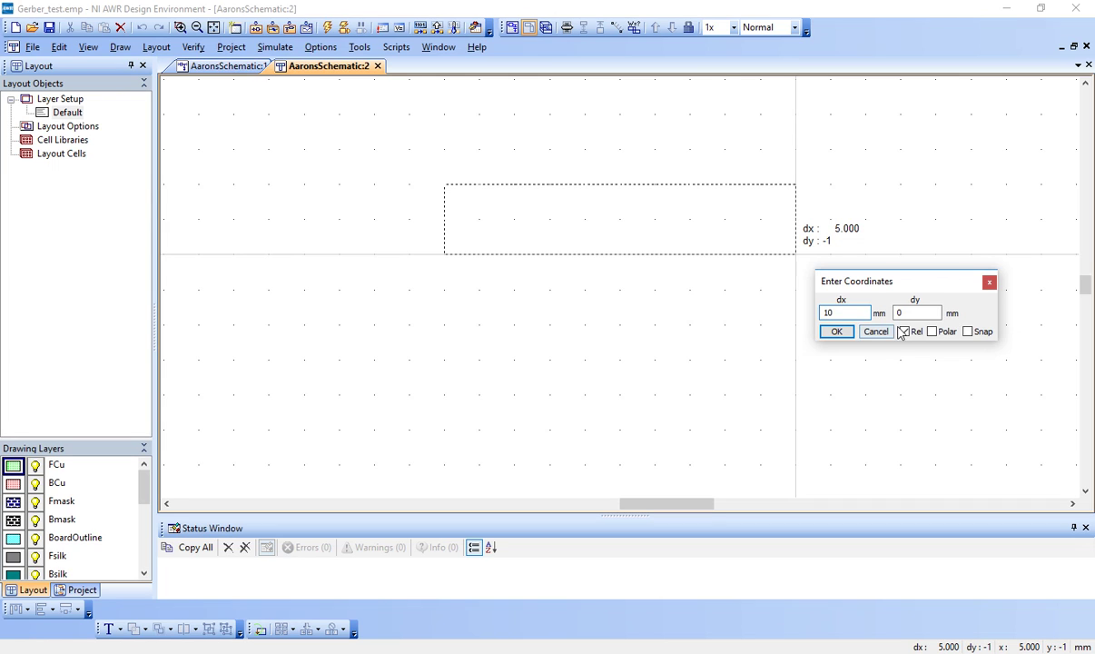
key(Tab)
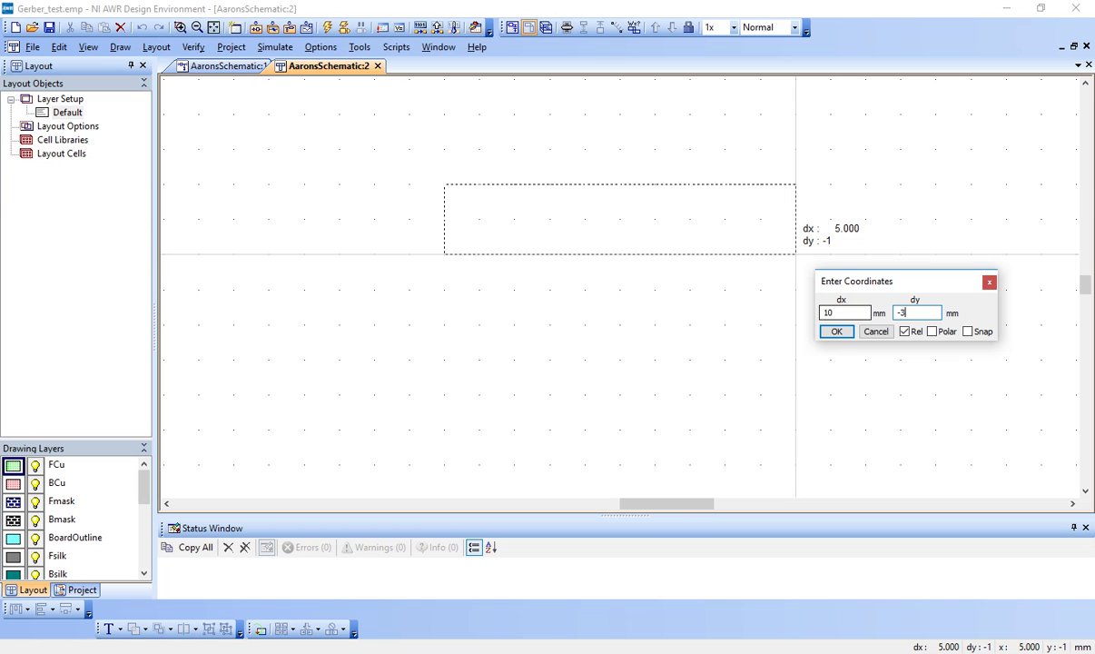
click(838, 332)
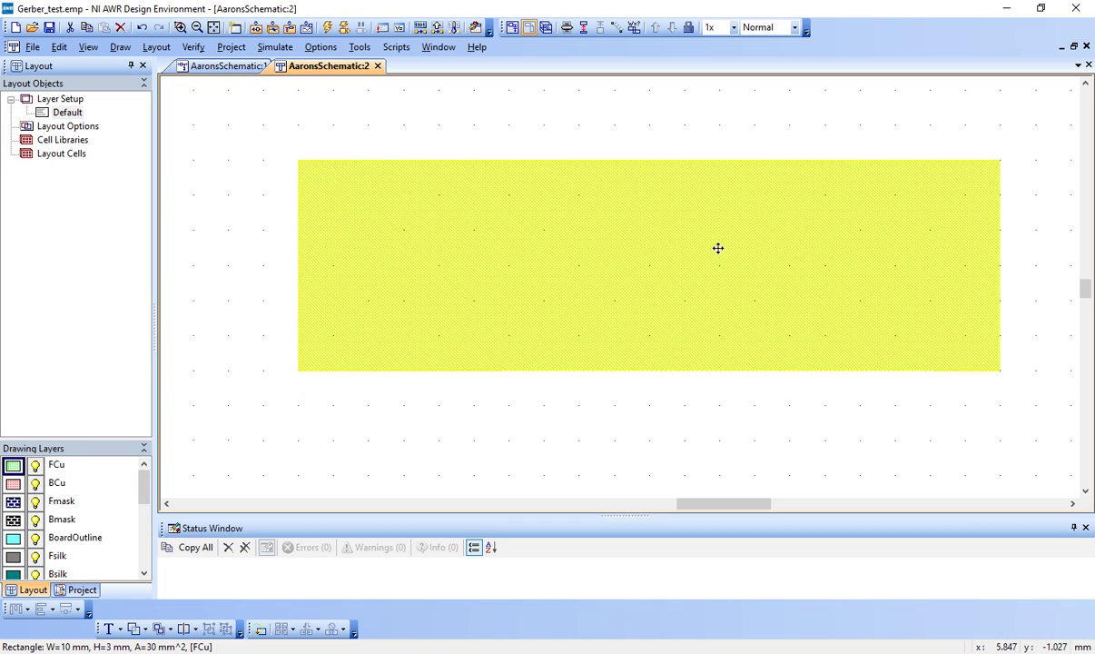
scroll(970, 271, down, 3)
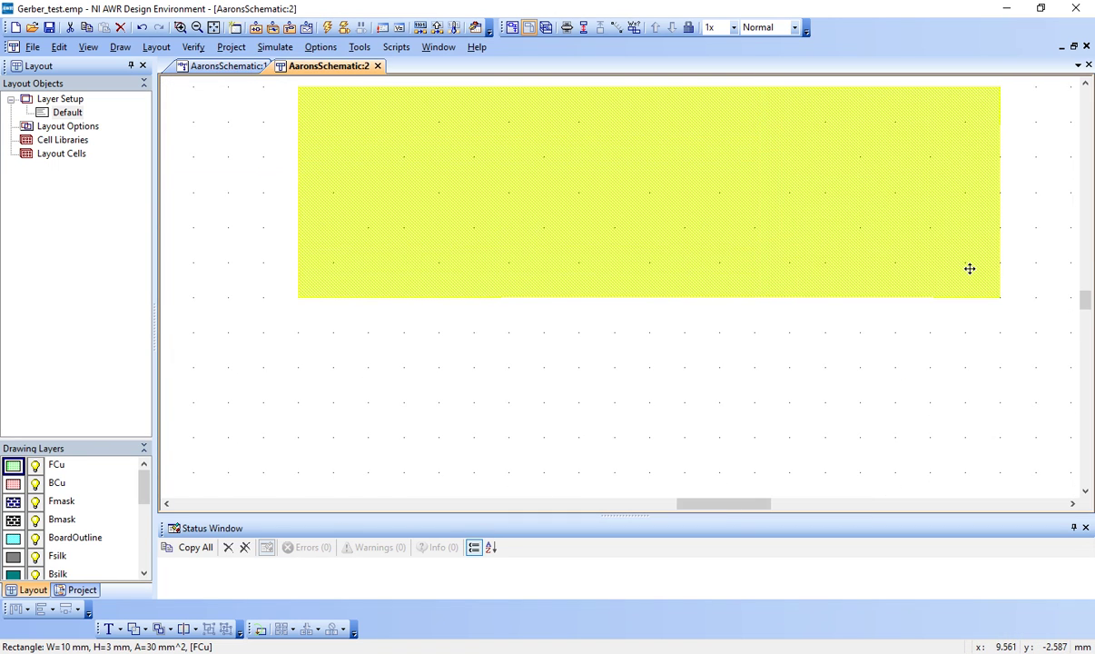
scroll(970, 271, up, 5)
scroll(970, 271, right, 2)
scroll(970, 270, left, 2)
Draw a narrower FCu rectangle rising from the large rectangle's top edge.
click(120, 46)
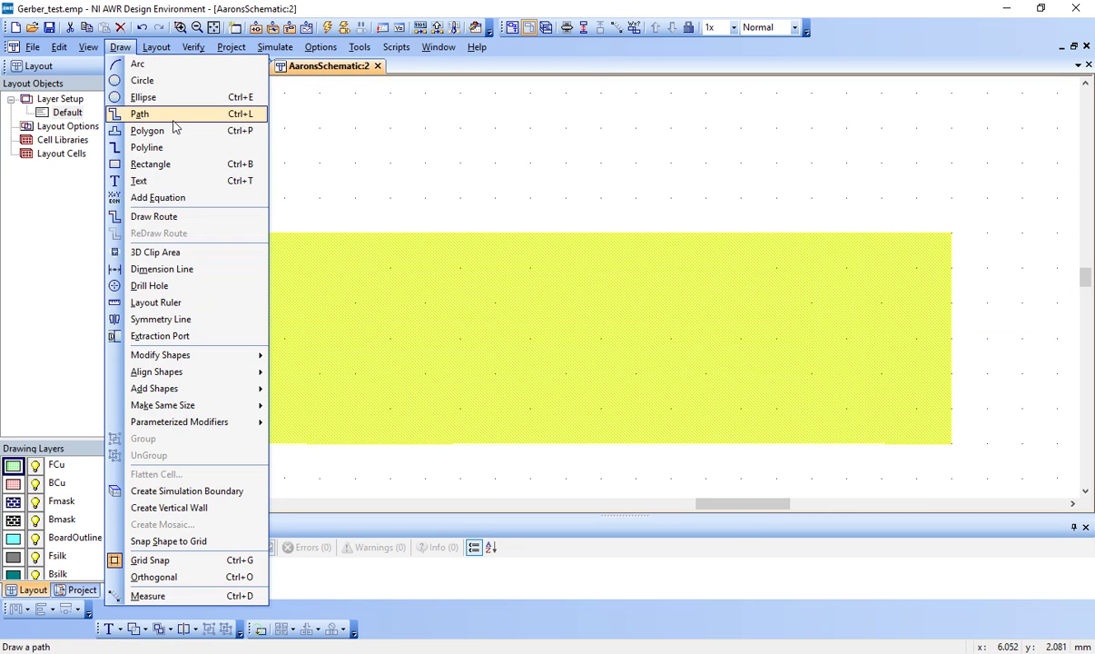
click(181, 163)
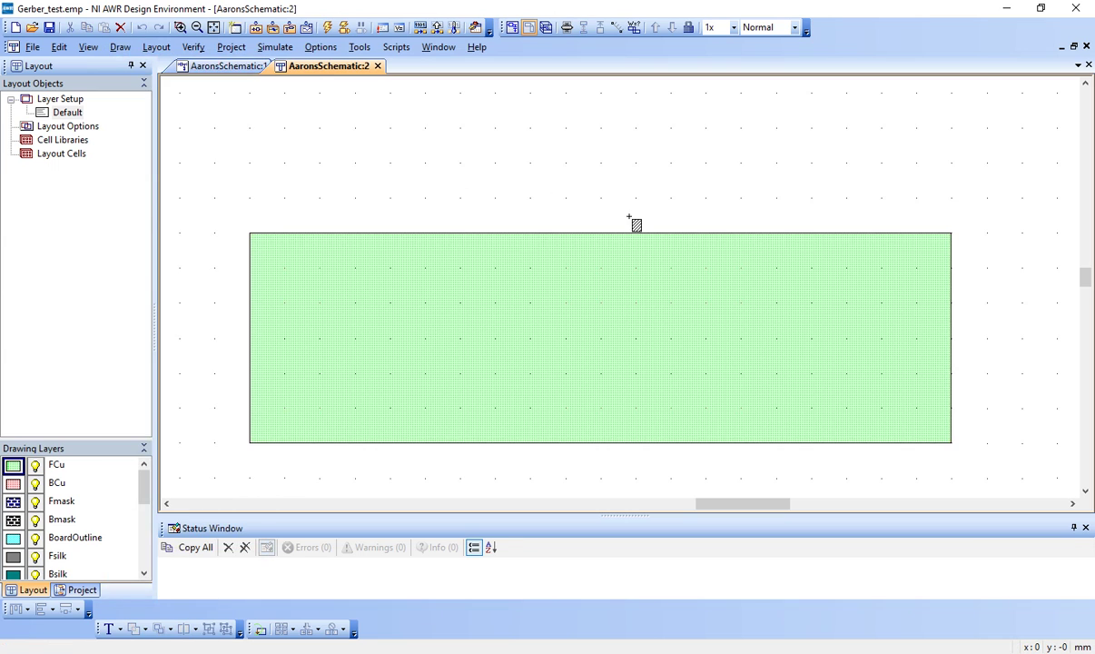
scroll(636, 225, up, 2)
scroll(636, 226, up, 2)
drag(495, 206, 672, 449)
click(740, 359)
scroll(740, 358, up, 5)
scroll(741, 358, down, 6)
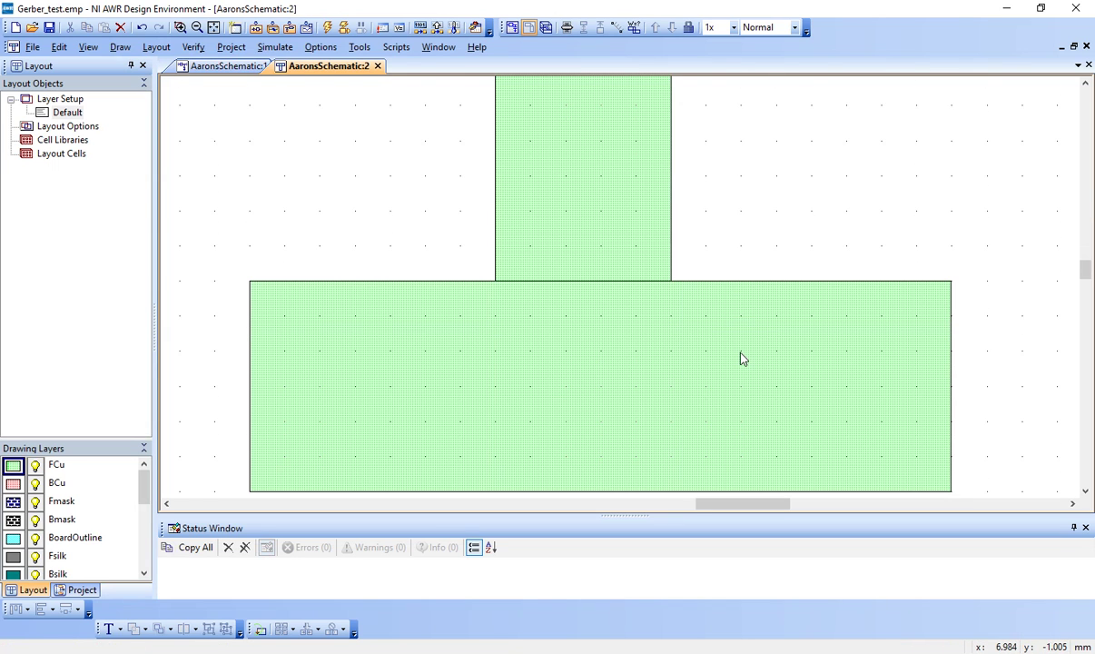
Fit the whole drawing in view and make BCu the active layer.
click(88, 47)
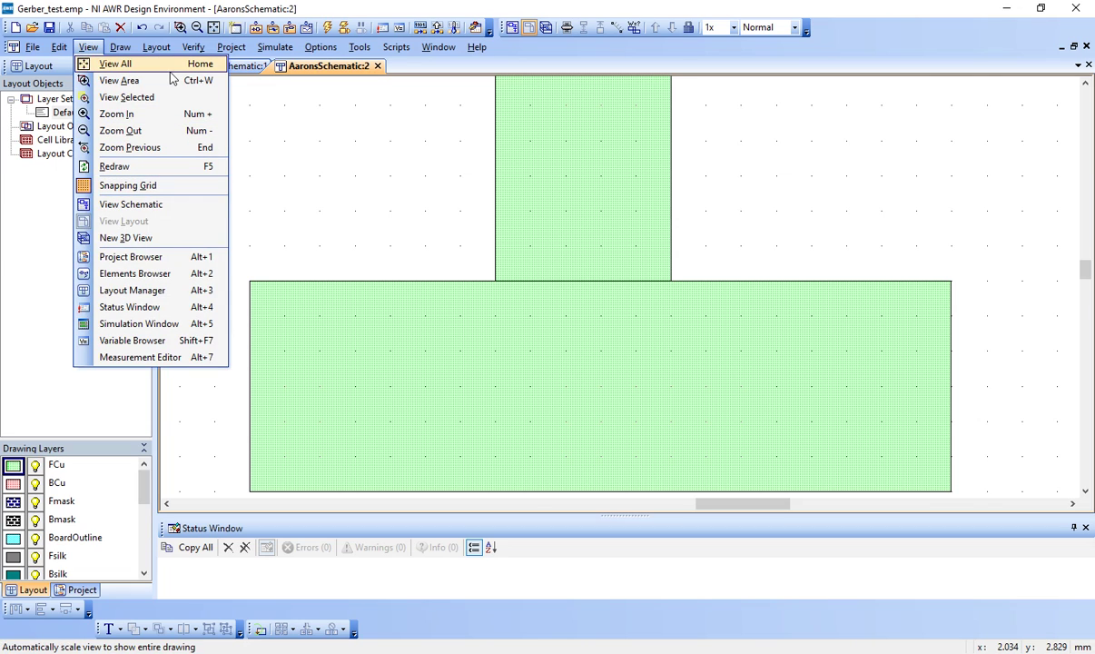
click(115, 63)
click(599, 417)
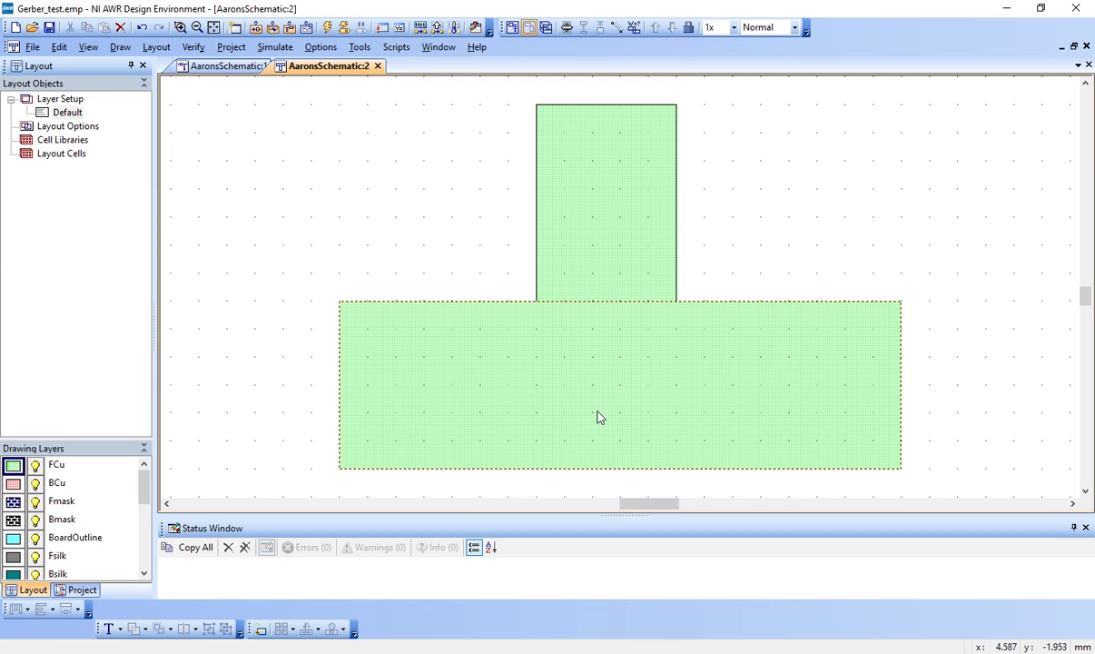
click(238, 436)
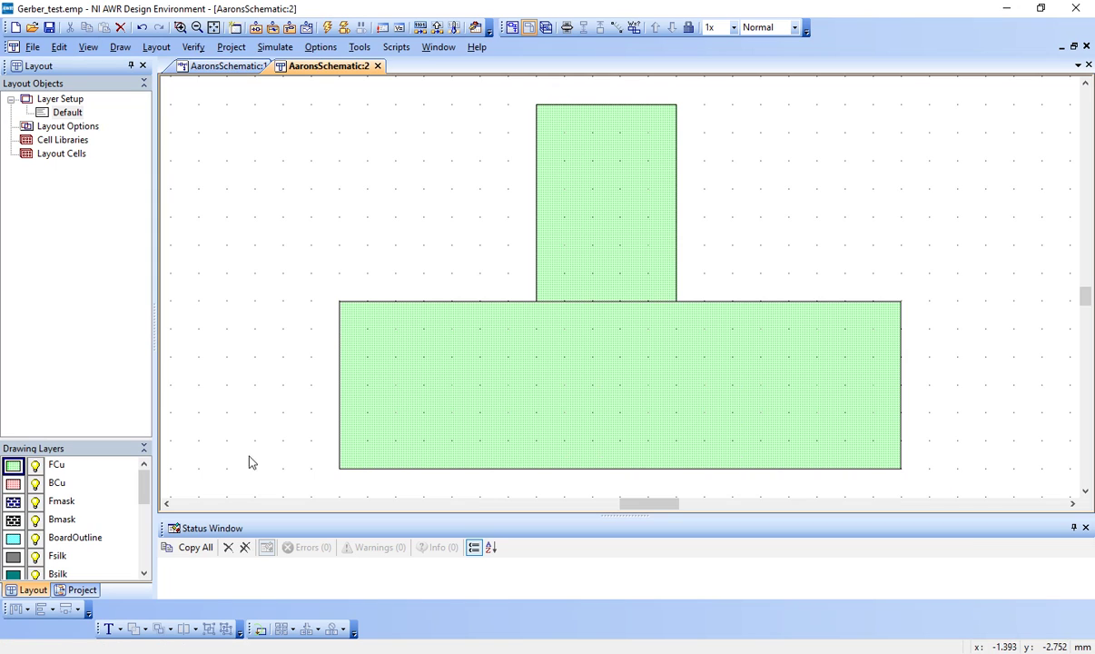
click(14, 483)
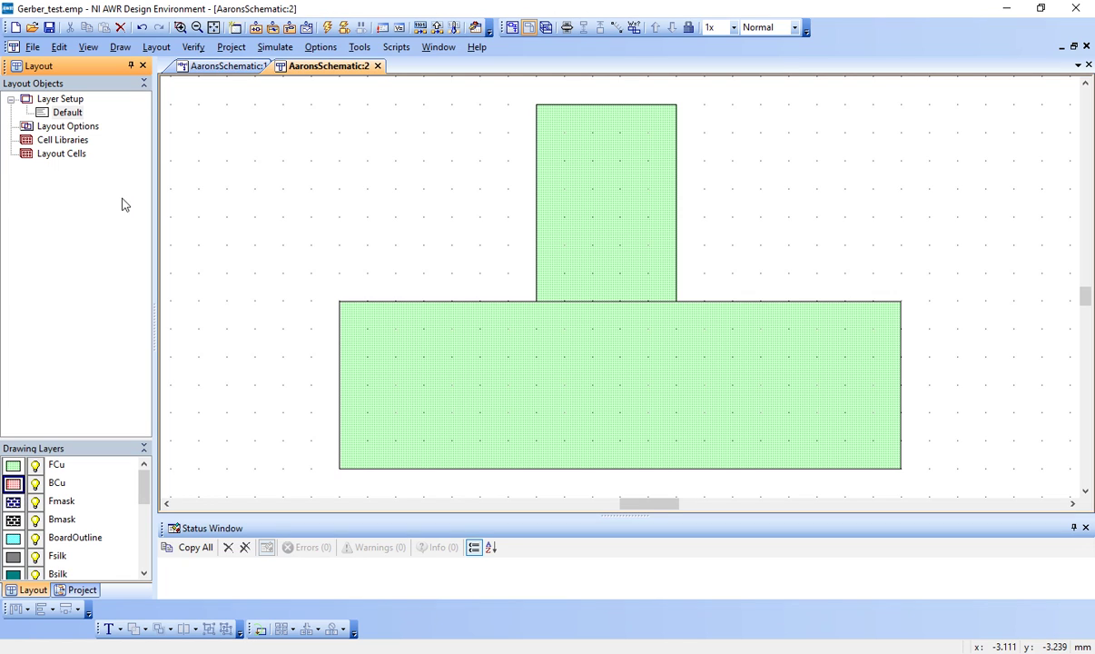
Draw a large BCu rectangle covering the whole T-shaped FCu copper.
click(122, 47)
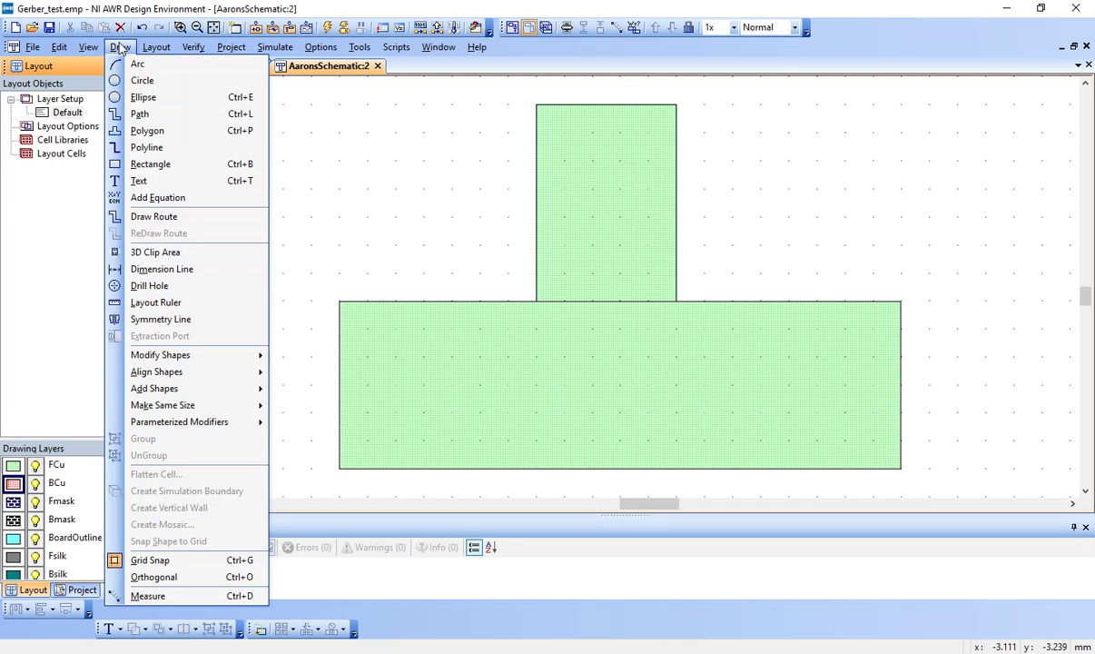
click(154, 164)
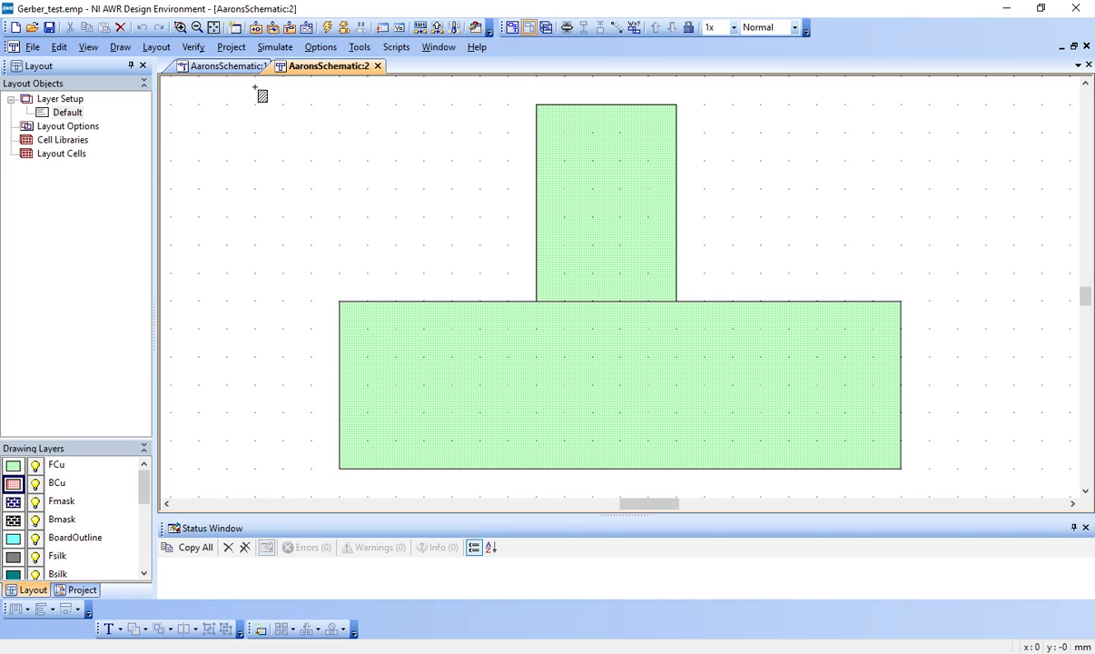
scroll(258, 102, down, 3)
scroll(260, 103, up, 3)
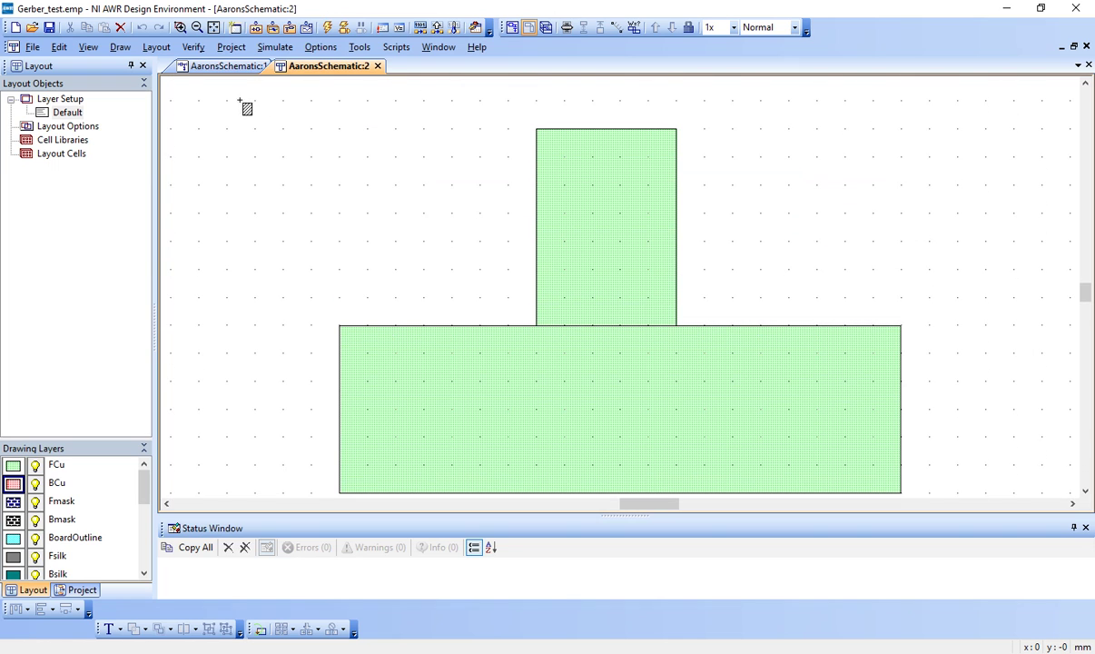
drag(227, 100, 1044, 467)
scroll(805, 394, up, 3)
click(745, 239)
Make Fmask the active drawing layer.
scroll(745, 239, down, 3)
scroll(746, 237, up, 2)
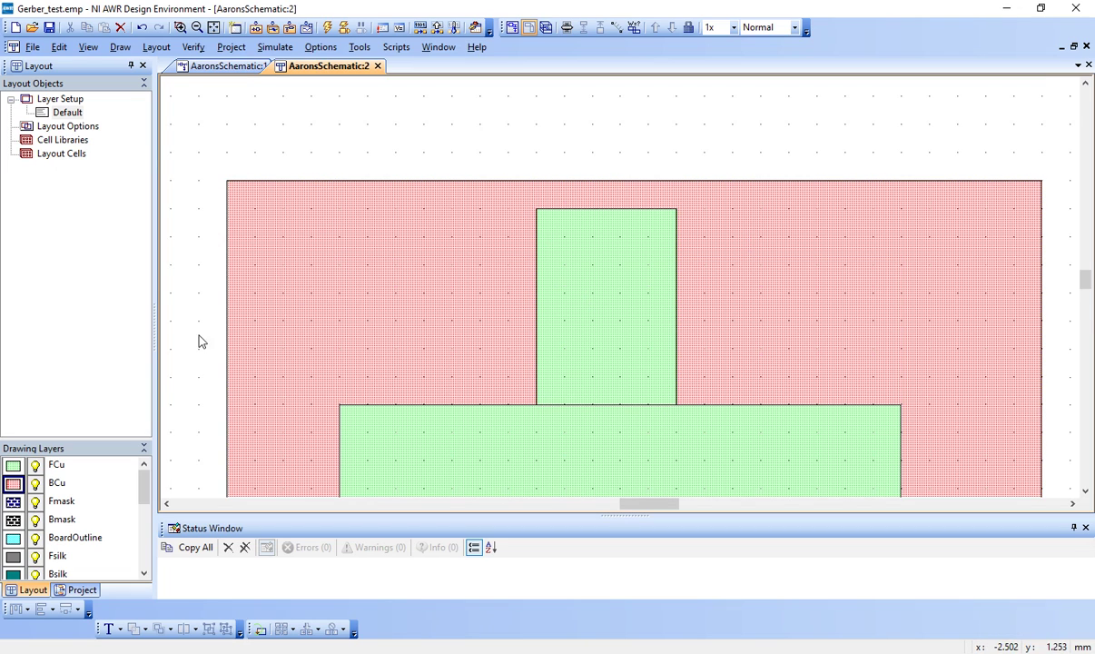
click(15, 502)
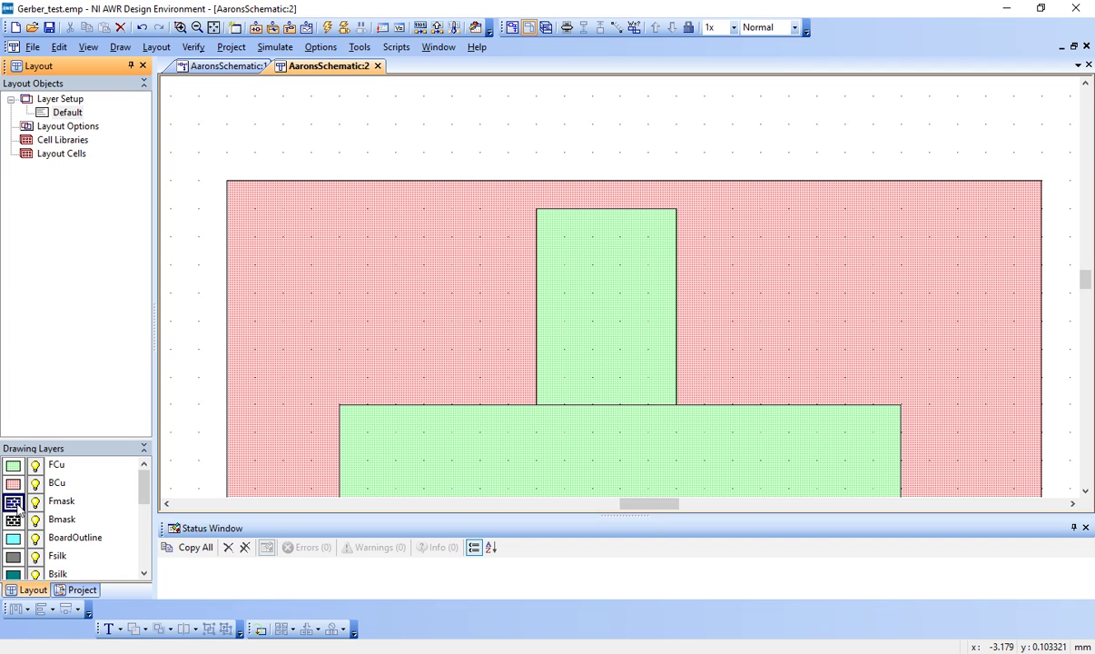
scroll(543, 329, down, 3)
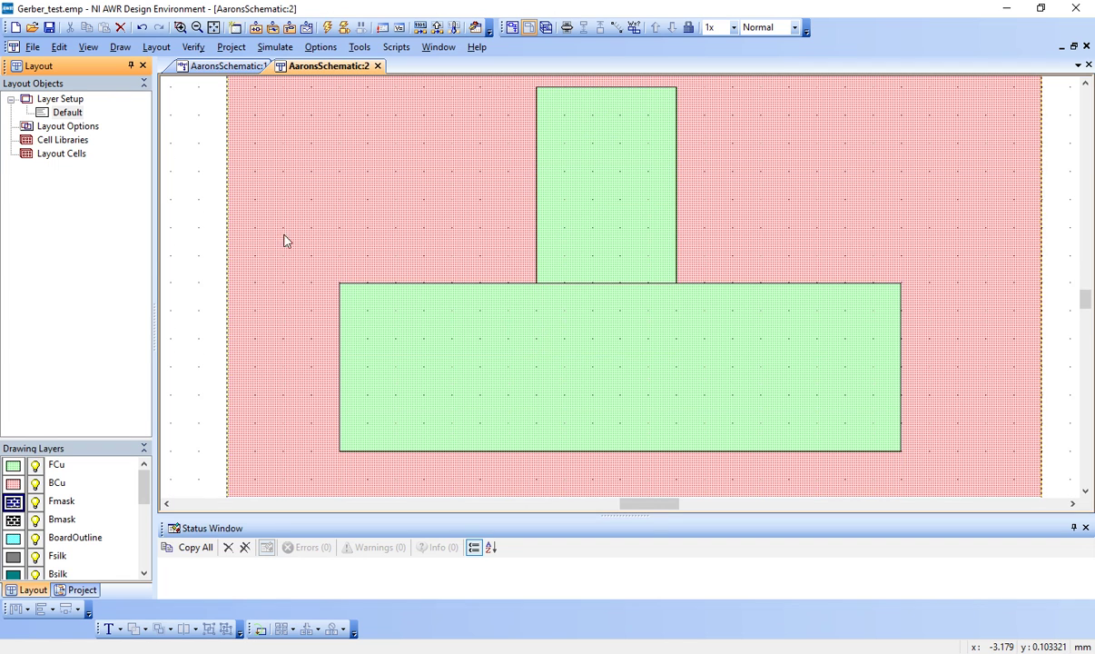
Draw a tall Fmask rectangle near the left of the wide pad.
click(125, 48)
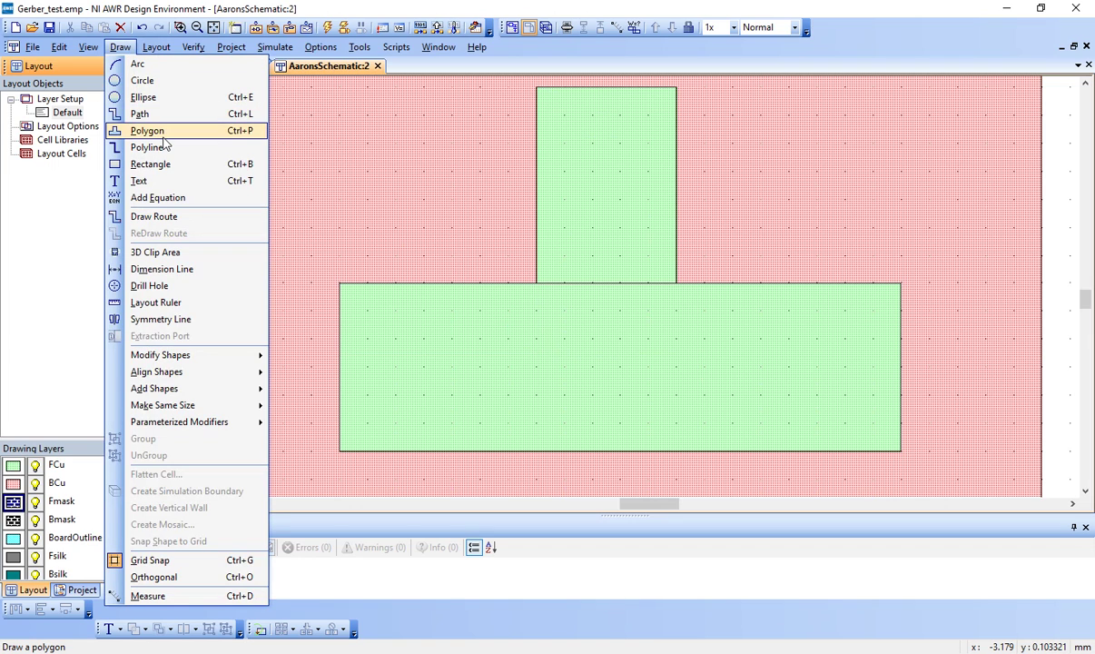
click(152, 163)
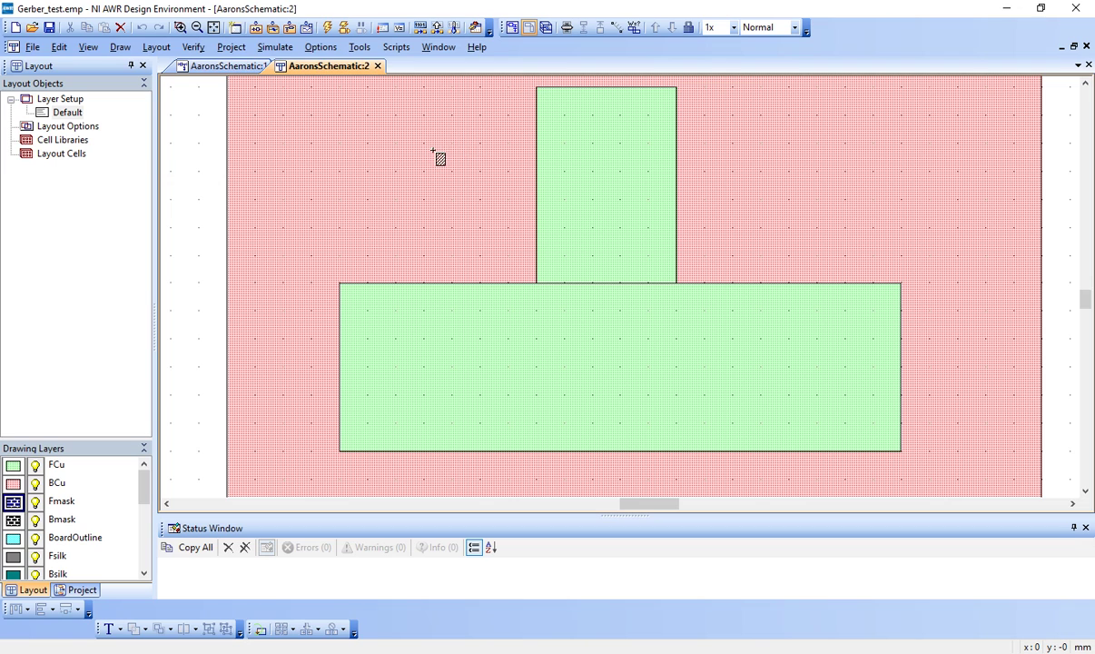
drag(433, 151, 480, 458)
click(454, 142)
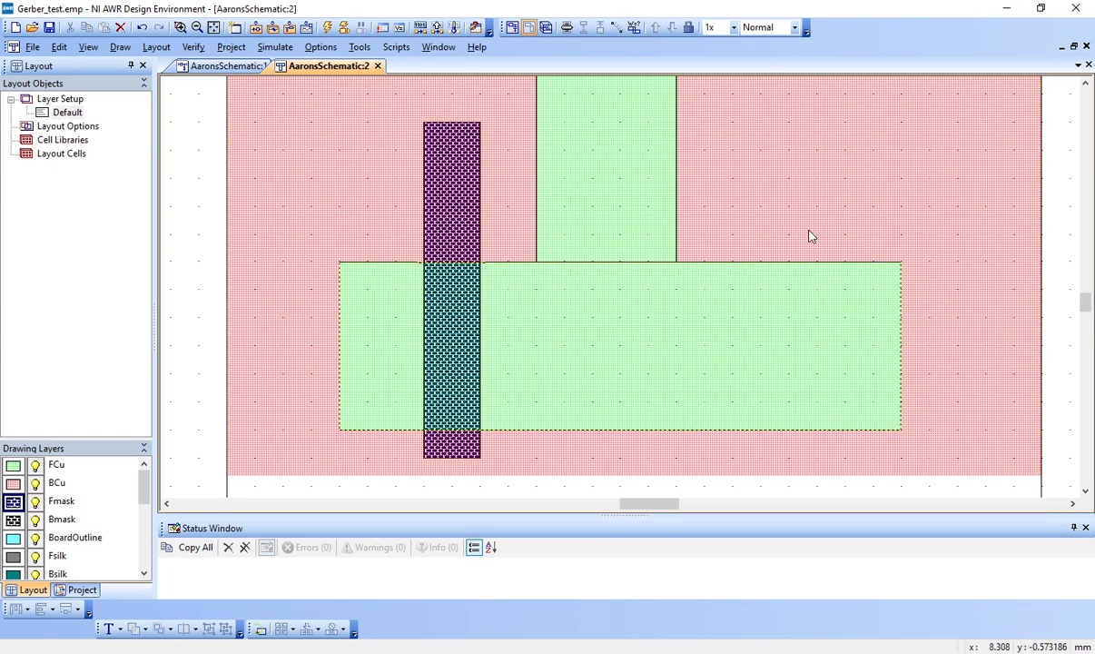
click(320, 188)
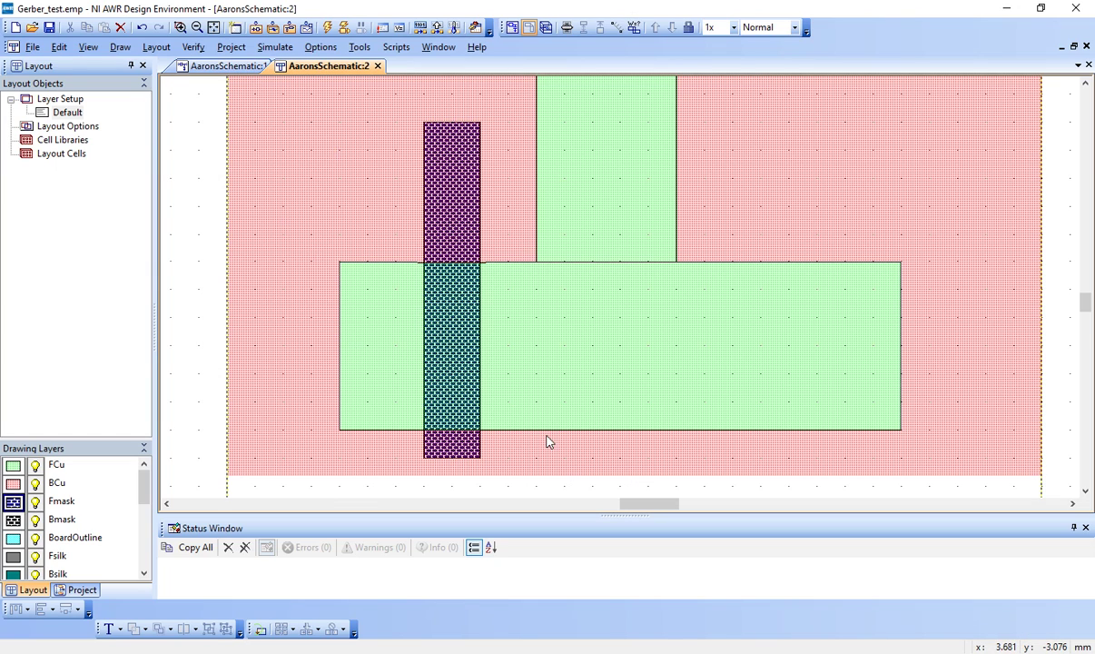
key(Escape)
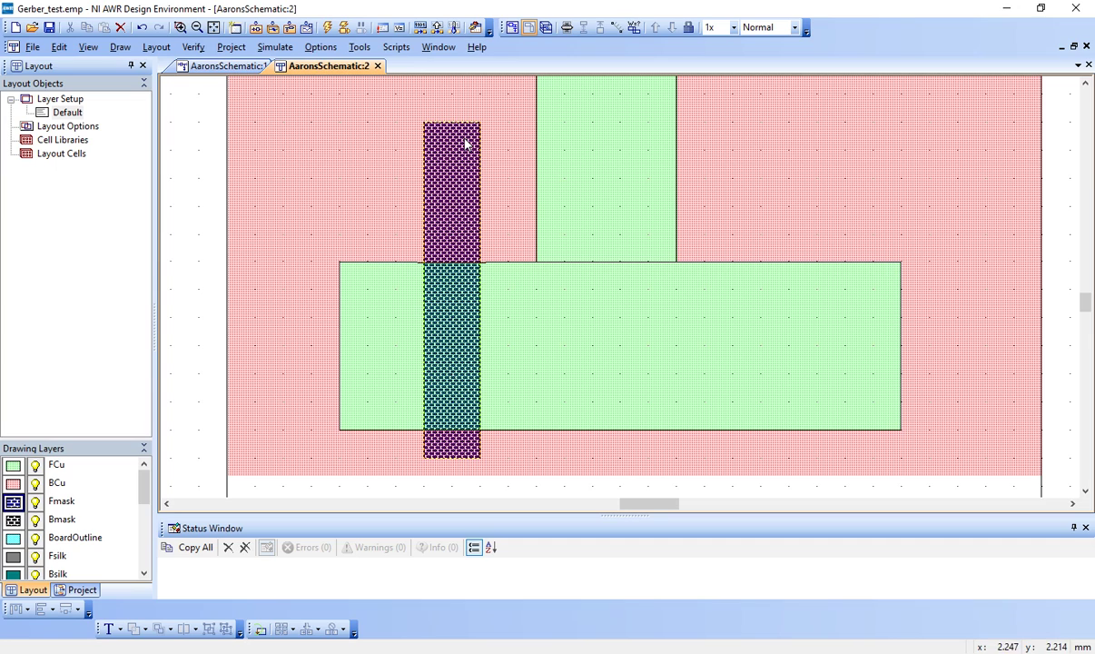
click(483, 472)
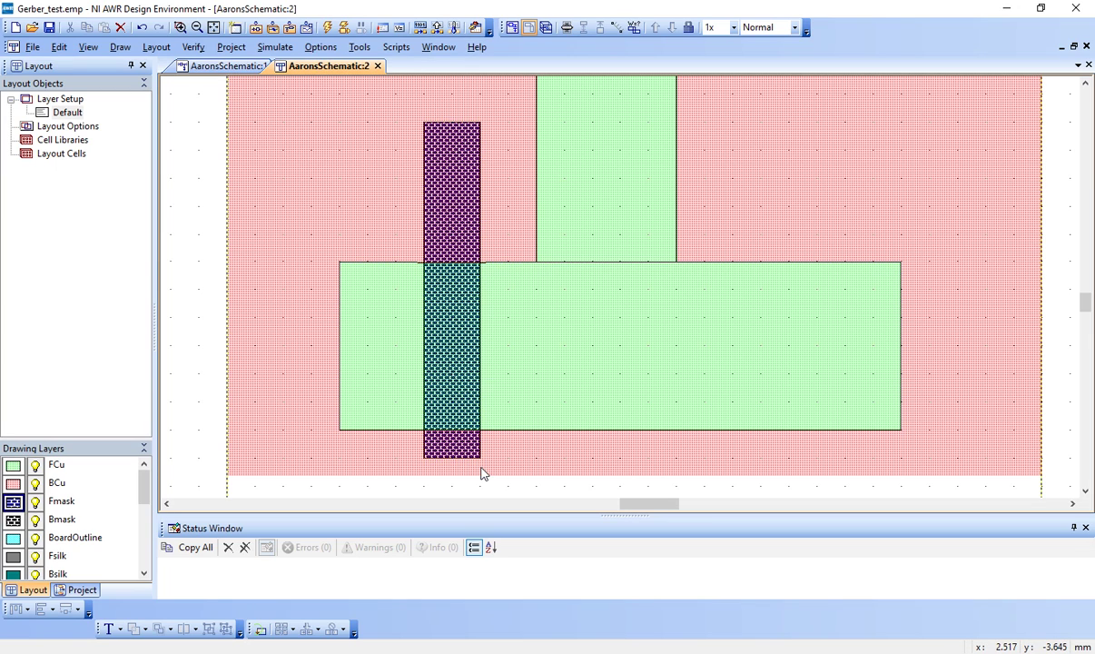
click(608, 309)
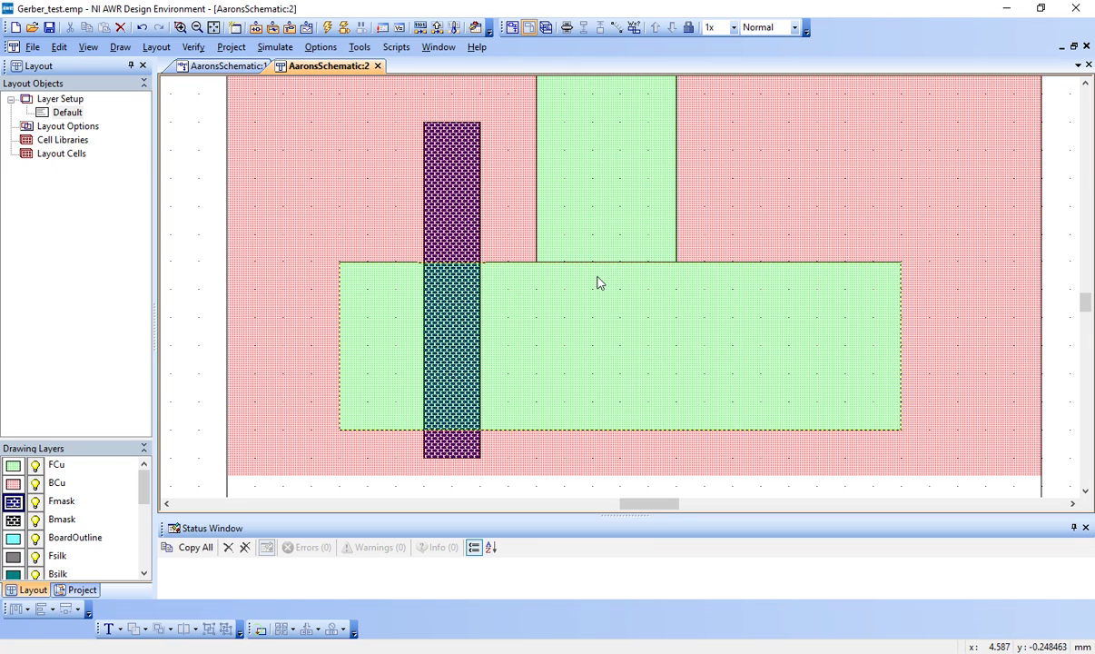
Move and resize the Fmask rectangle to 1.5 × 5 mm across the pad's left side.
scroll(598, 283, up, 2)
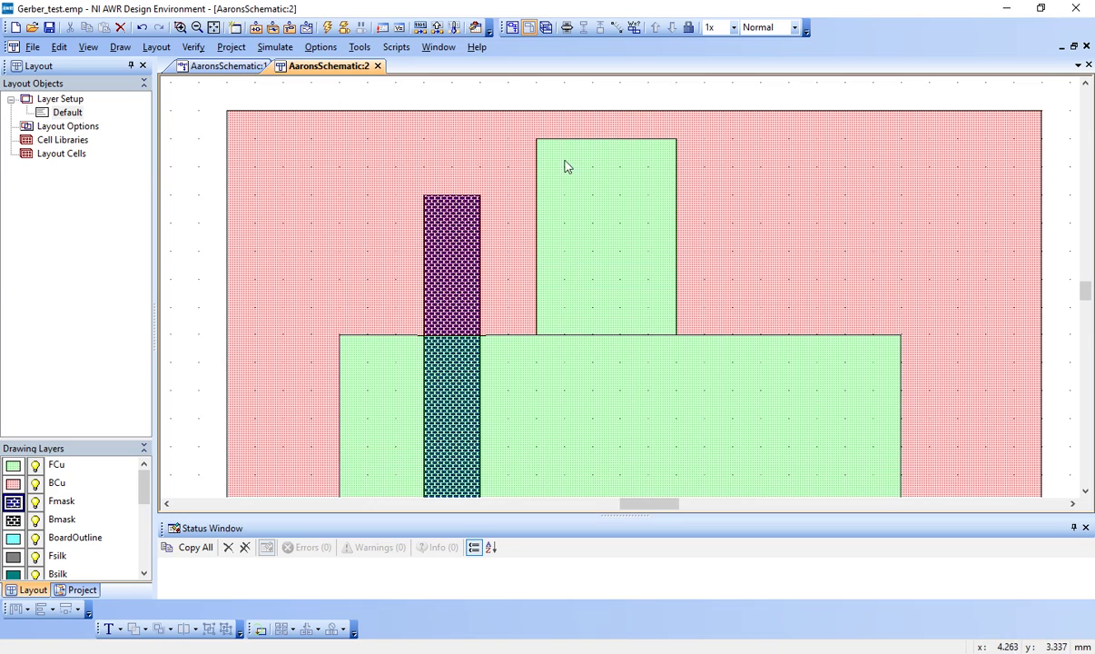
scroll(654, 418, down, 3)
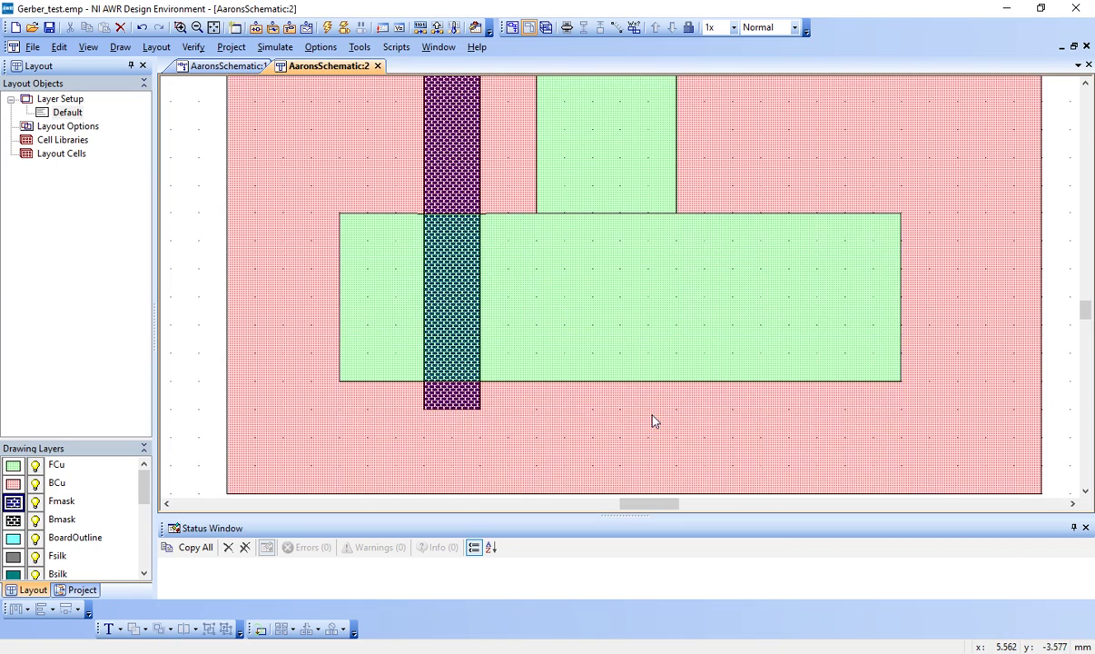
scroll(447, 111, down, 2)
scroll(447, 112, up, 3)
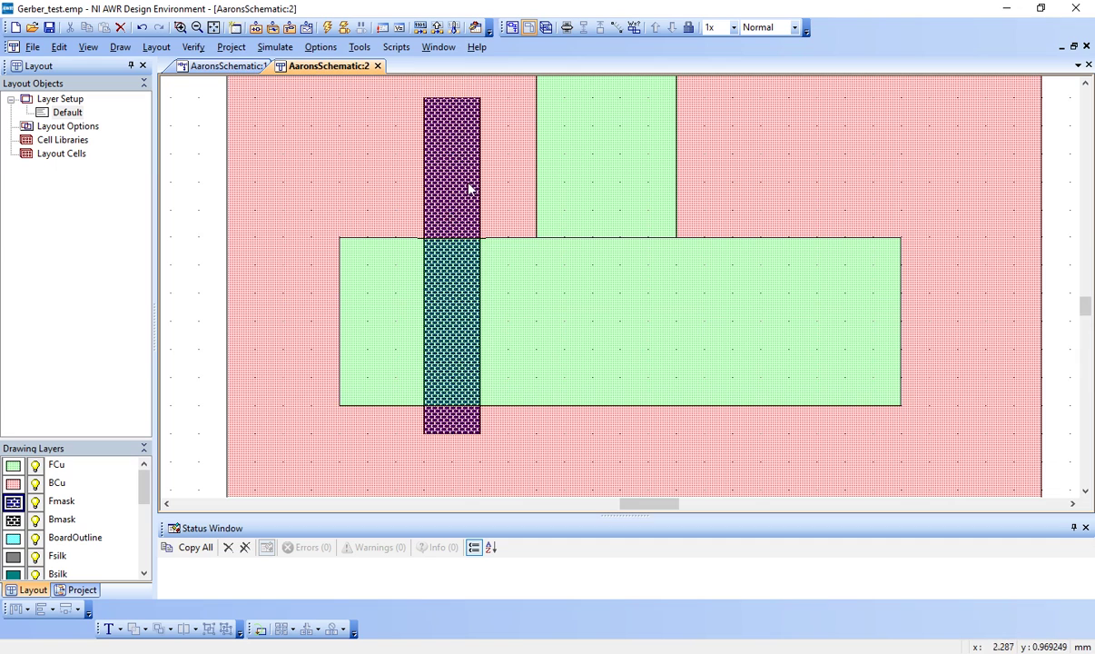
drag(470, 188, 298, 235)
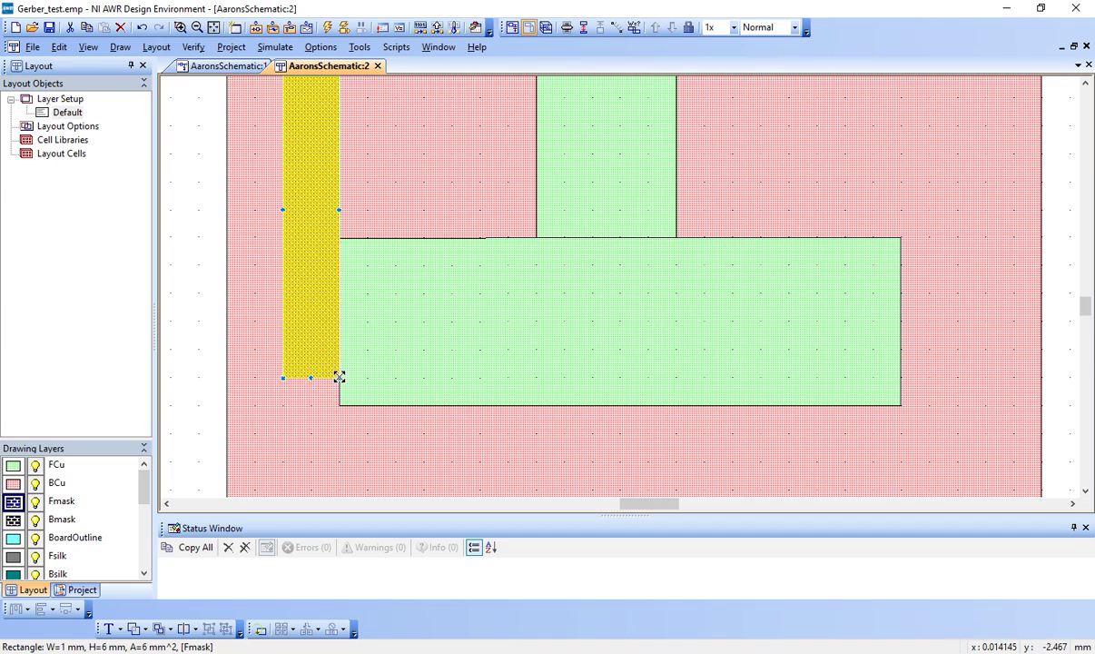
drag(296, 361, 1035, 448)
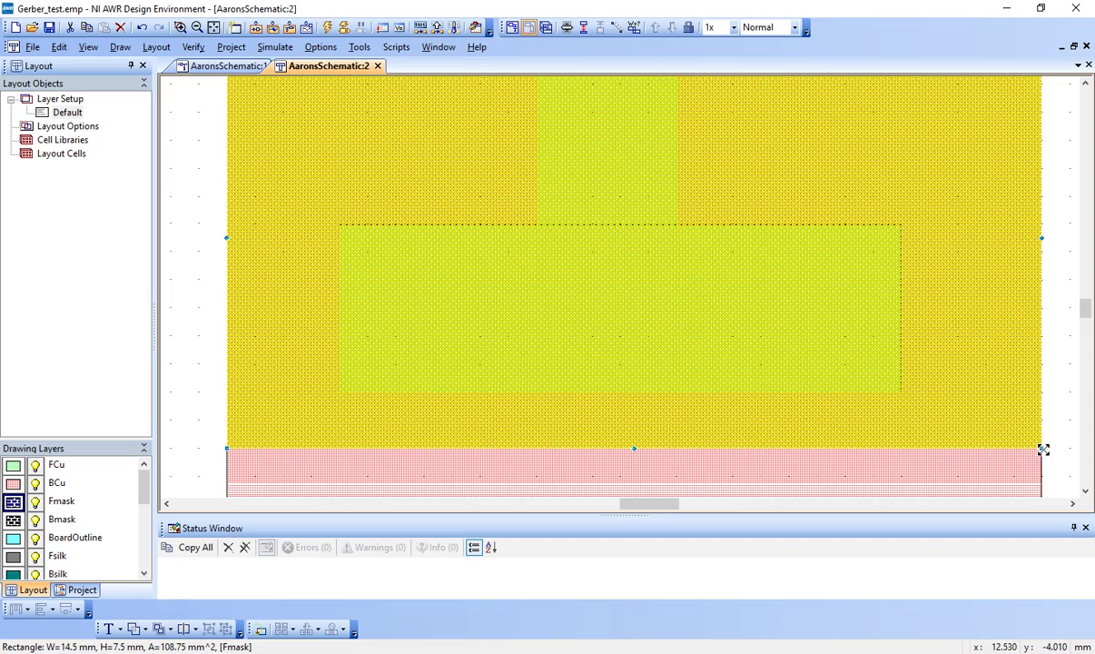
drag(1039, 447, 1033, 364)
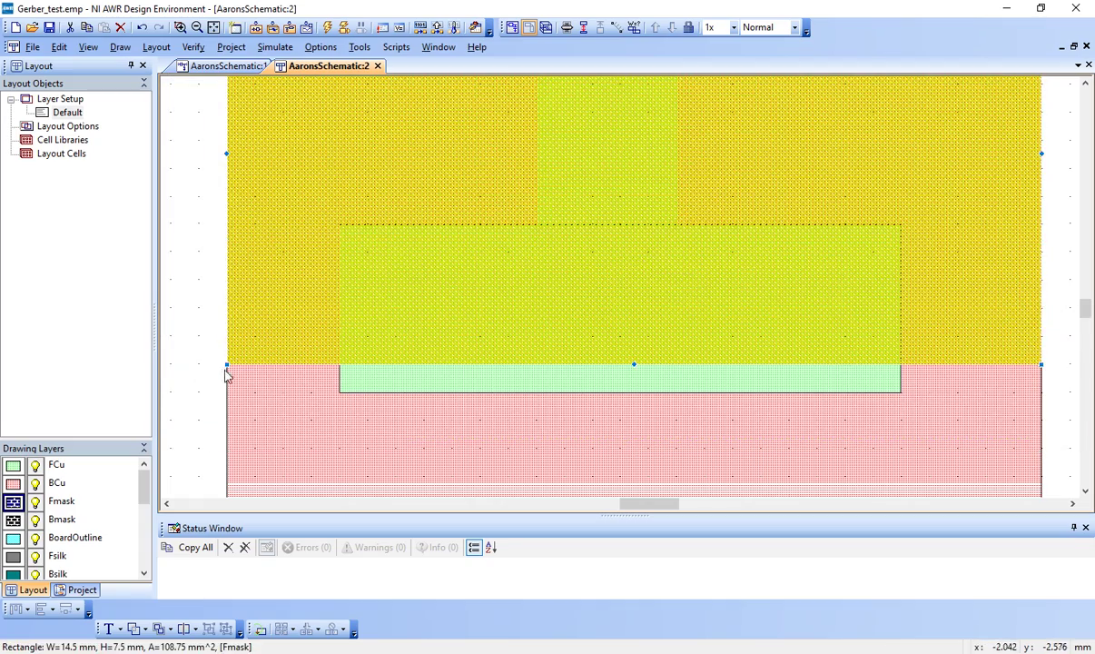
drag(227, 363, 761, 224)
drag(890, 166, 446, 332)
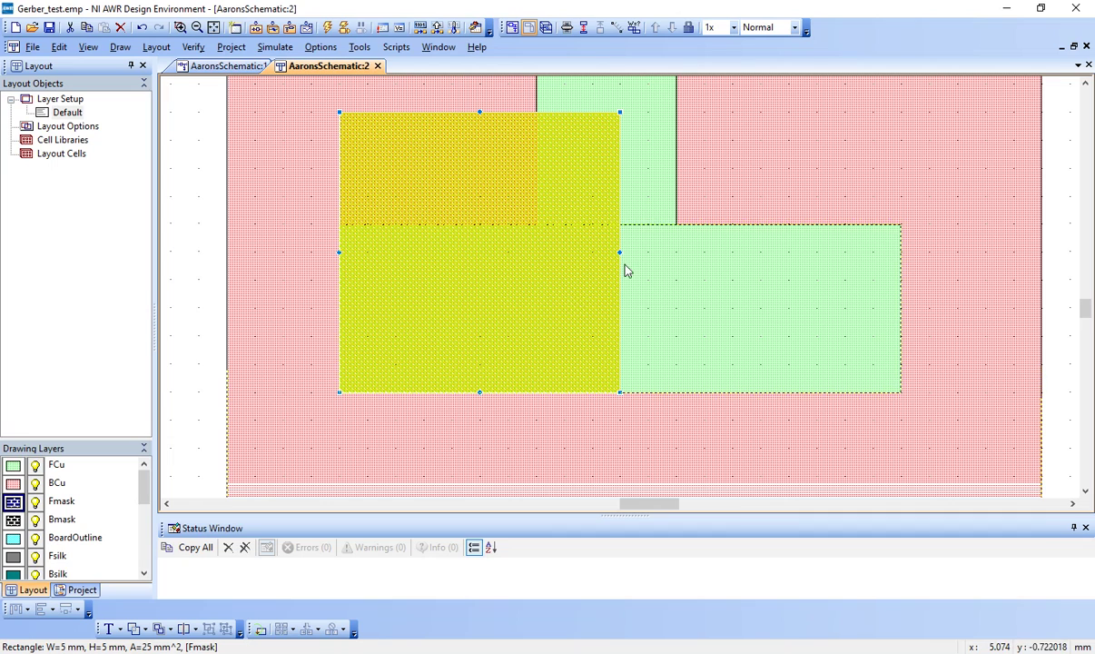
drag(618, 251, 481, 296)
click(182, 354)
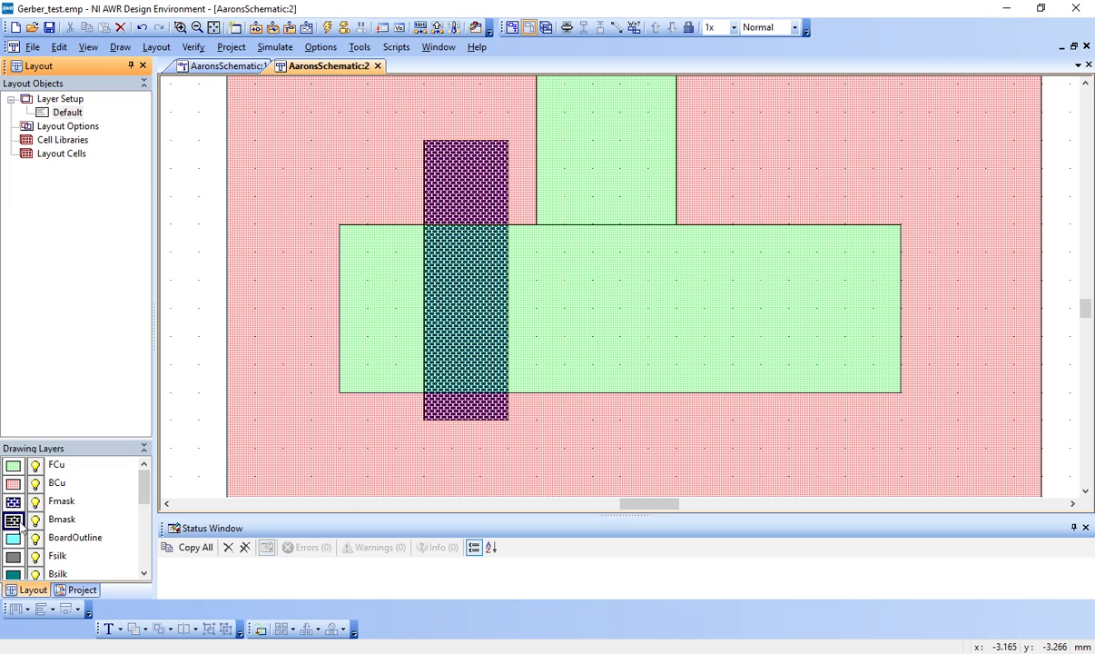
Draw a thin Bmask strip across the pad, paste a copy beside it, then activate BoardOutline.
click(130, 49)
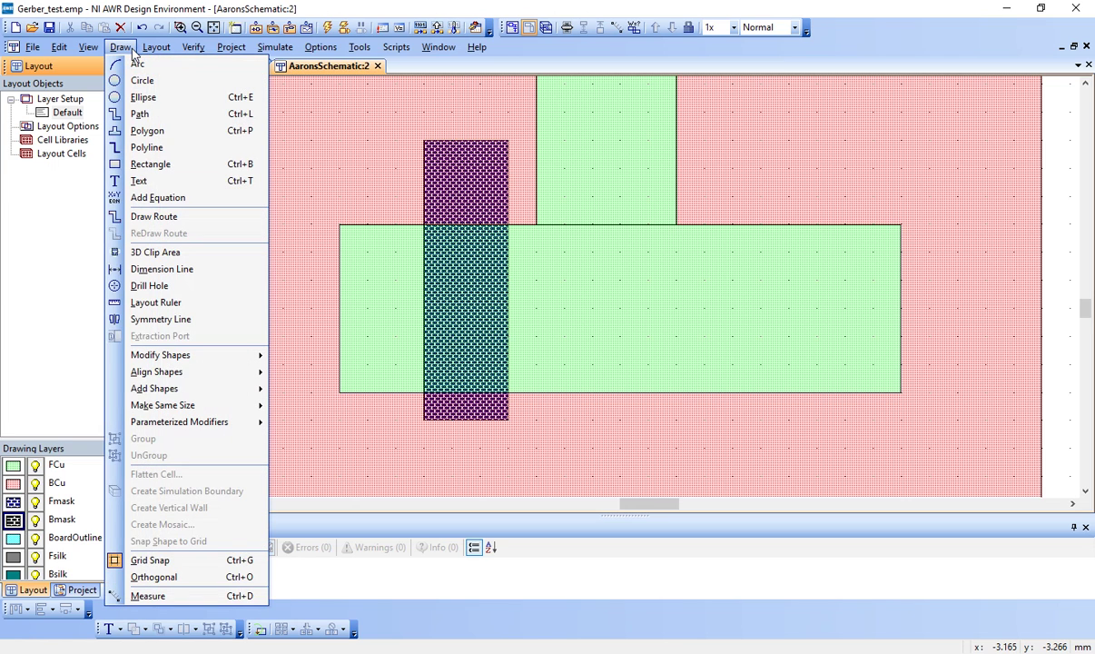
click(150, 164)
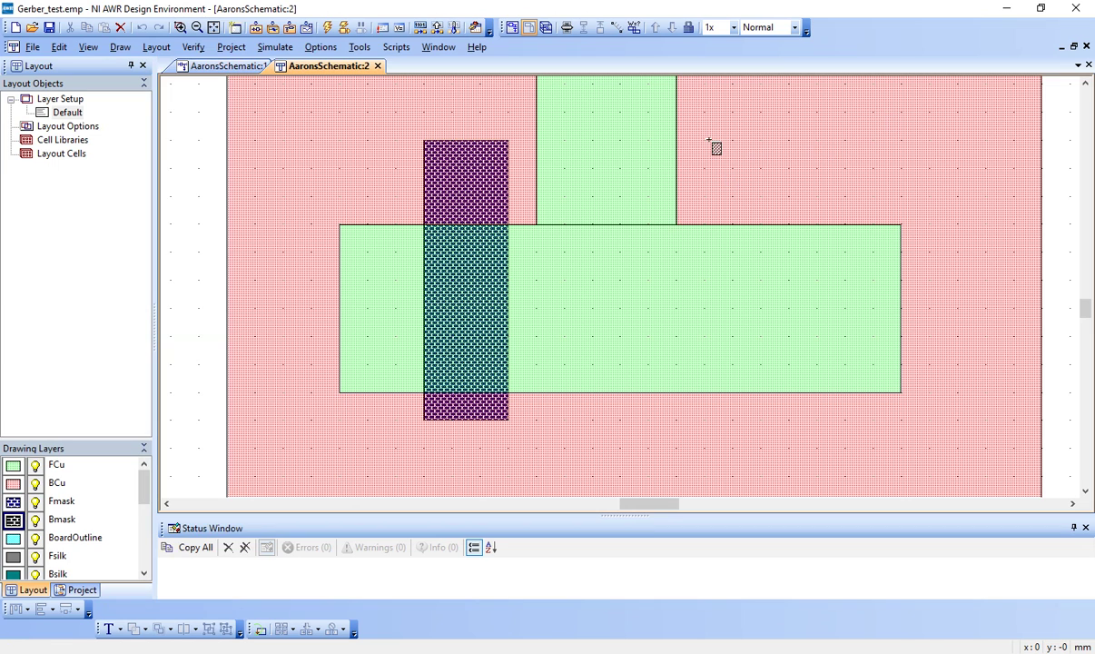
mouse_move(706, 140)
mouse_down()
mouse_move(749, 360)
mouse_move(734, 448)
mouse_up()
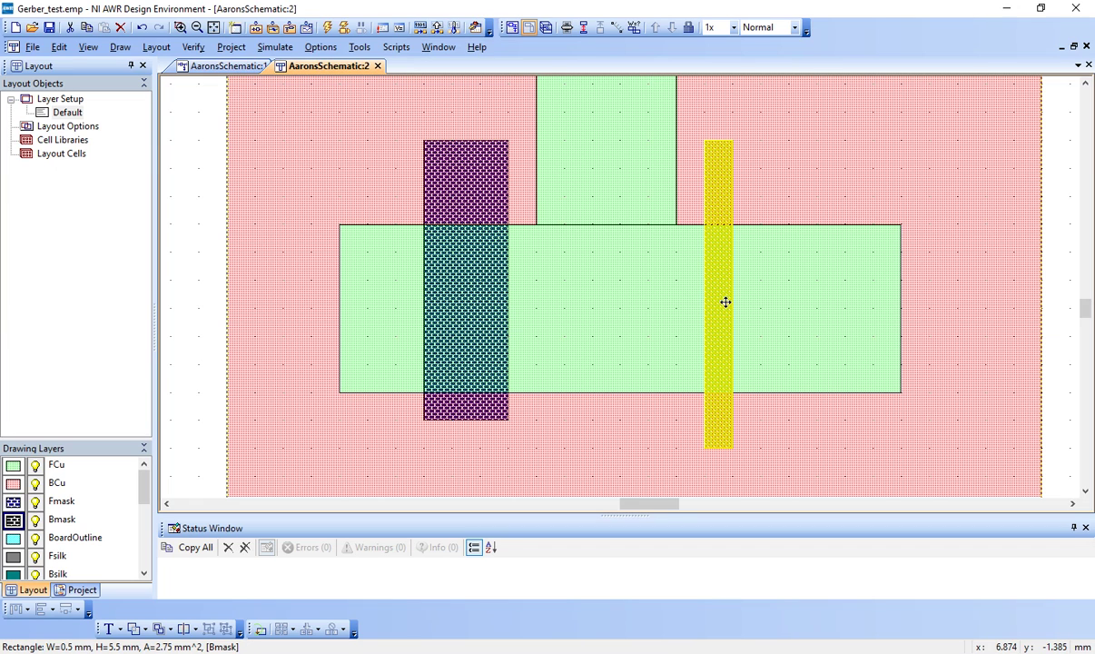
key(ctrl+c)
key(ctrl+v)
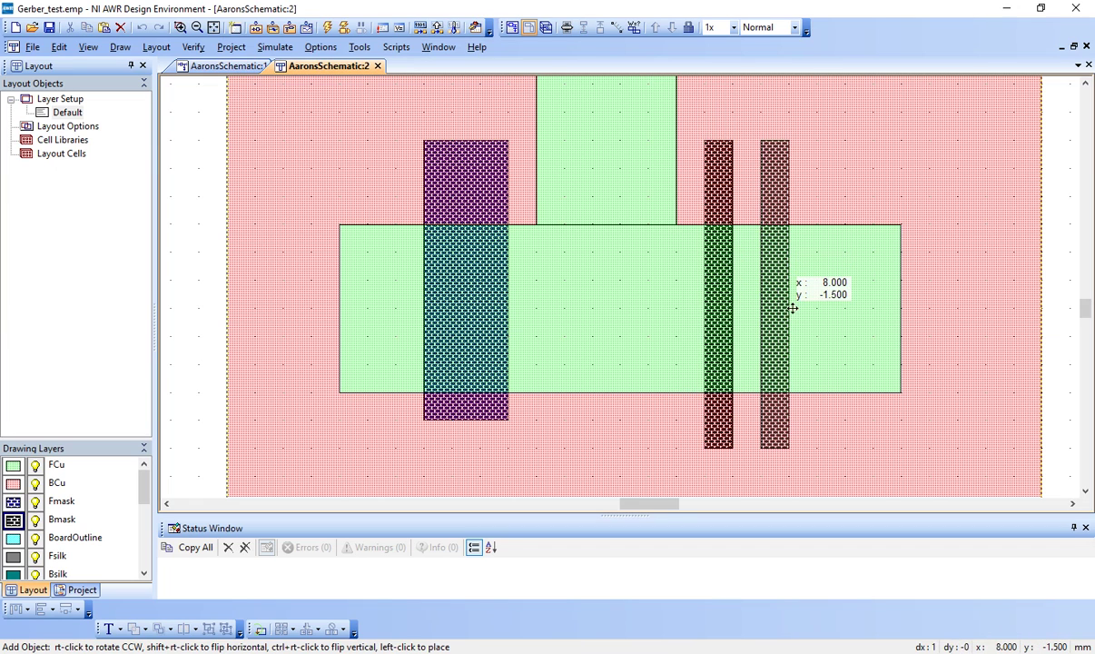
click(785, 316)
click(969, 320)
click(1060, 298)
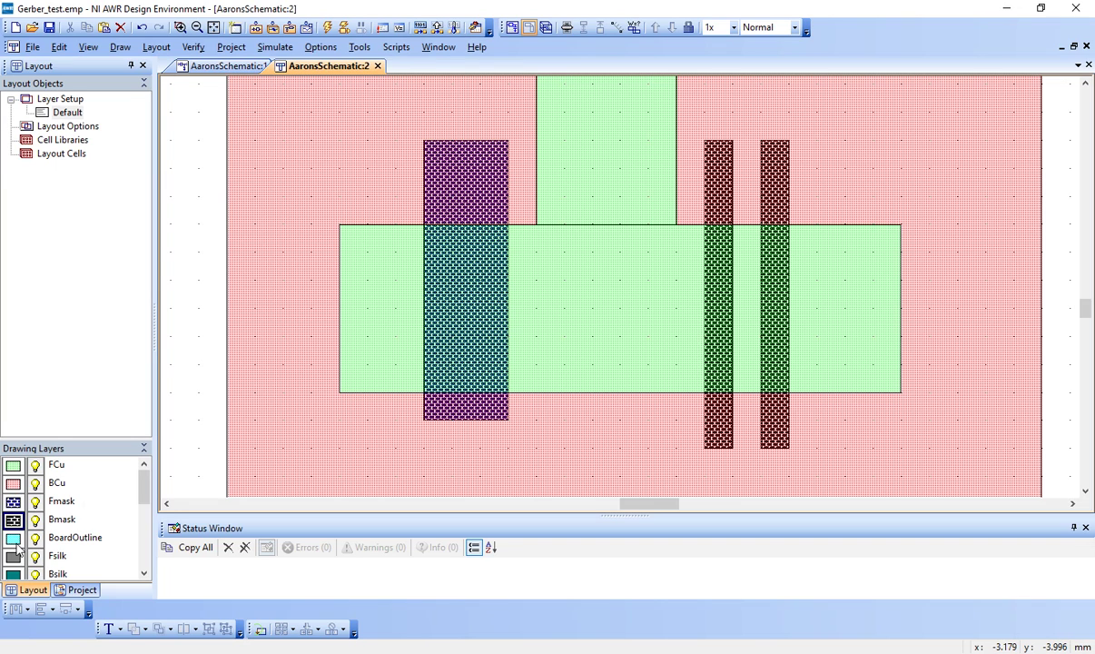
click(16, 544)
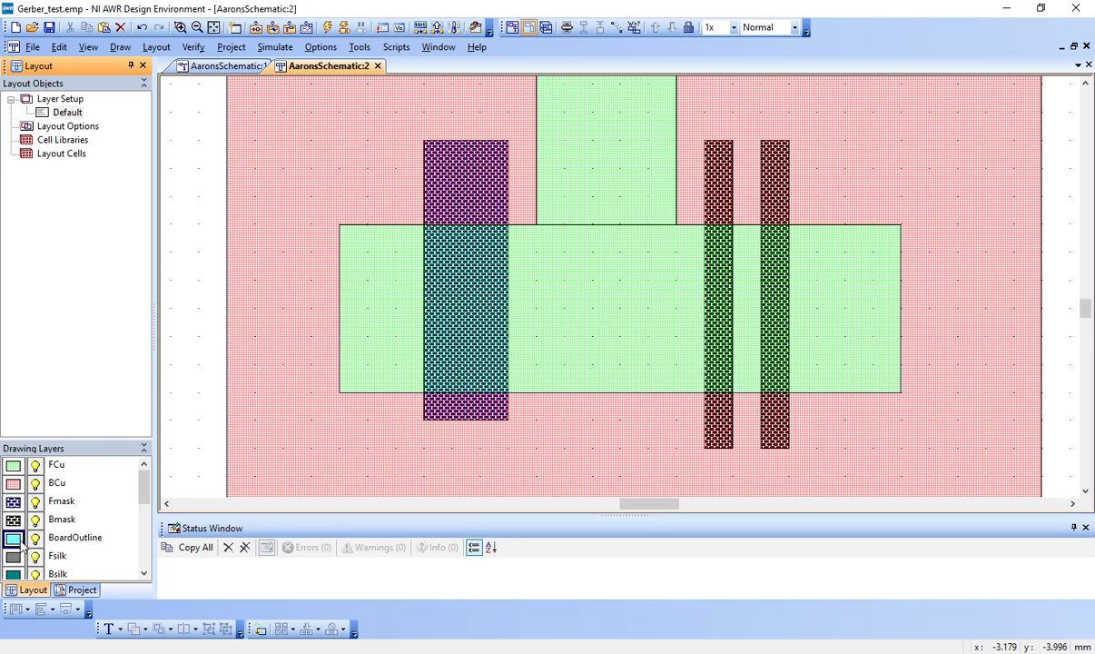
Make Fsilk the active layer and add the text 'Hello world' near the board's top left.
click(14, 556)
click(371, 338)
scroll(371, 338, down, 2)
scroll(372, 339, up, 3)
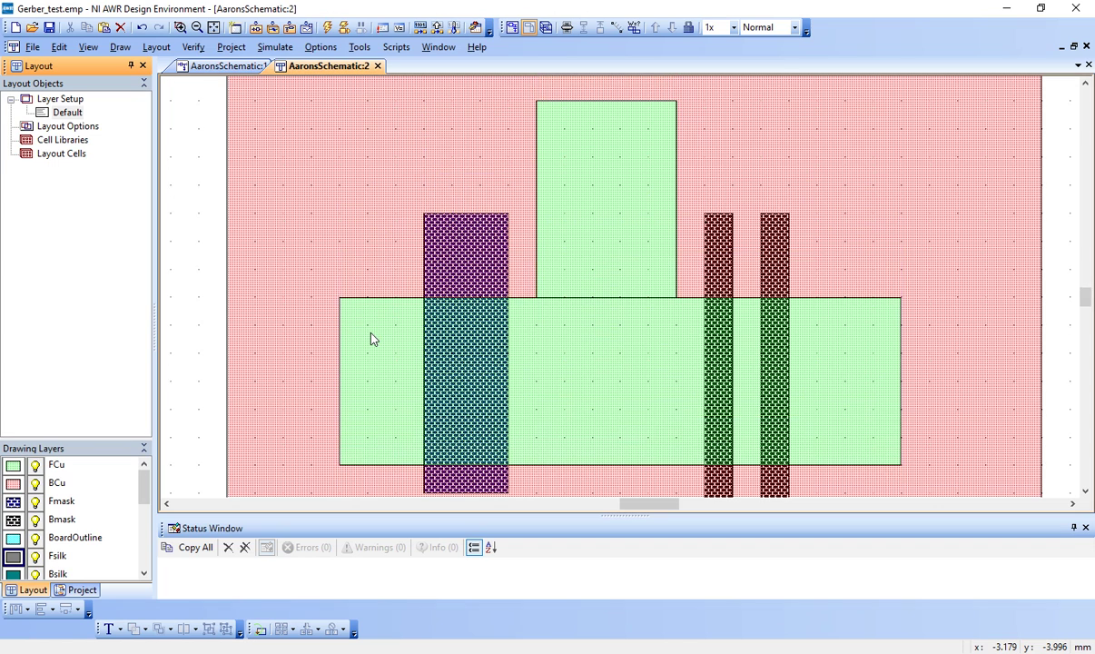
click(88, 47)
mouse_move(118, 49)
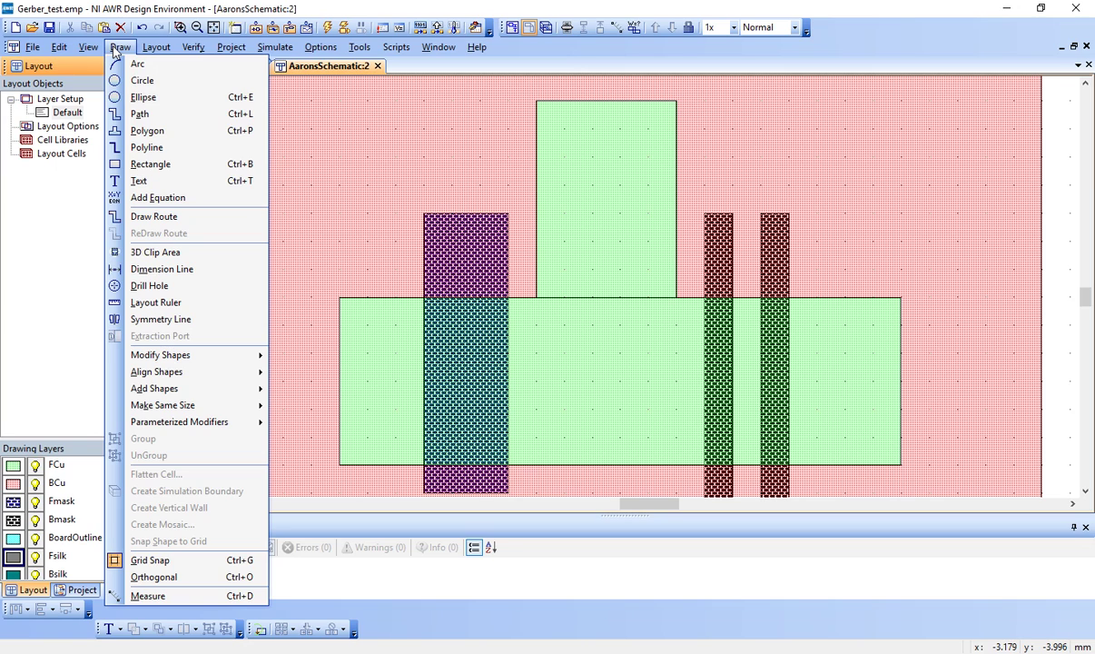
click(160, 185)
click(296, 142)
text(Hello world)
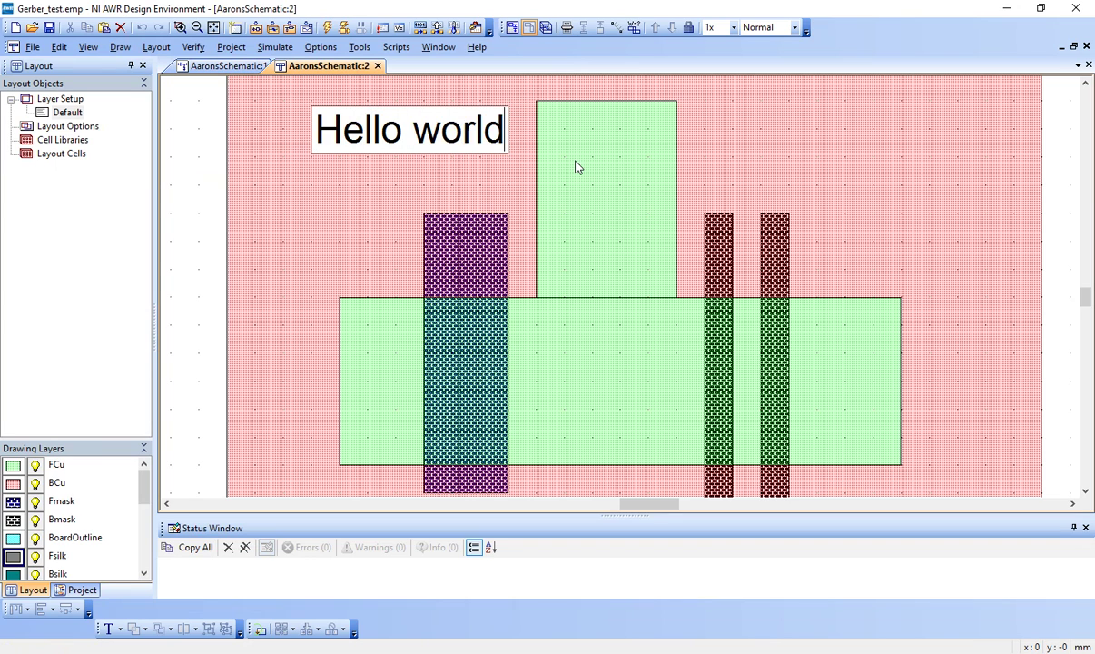
click(575, 166)
Reposition the Hello world text, settling it at the board's upper left.
click(410, 118)
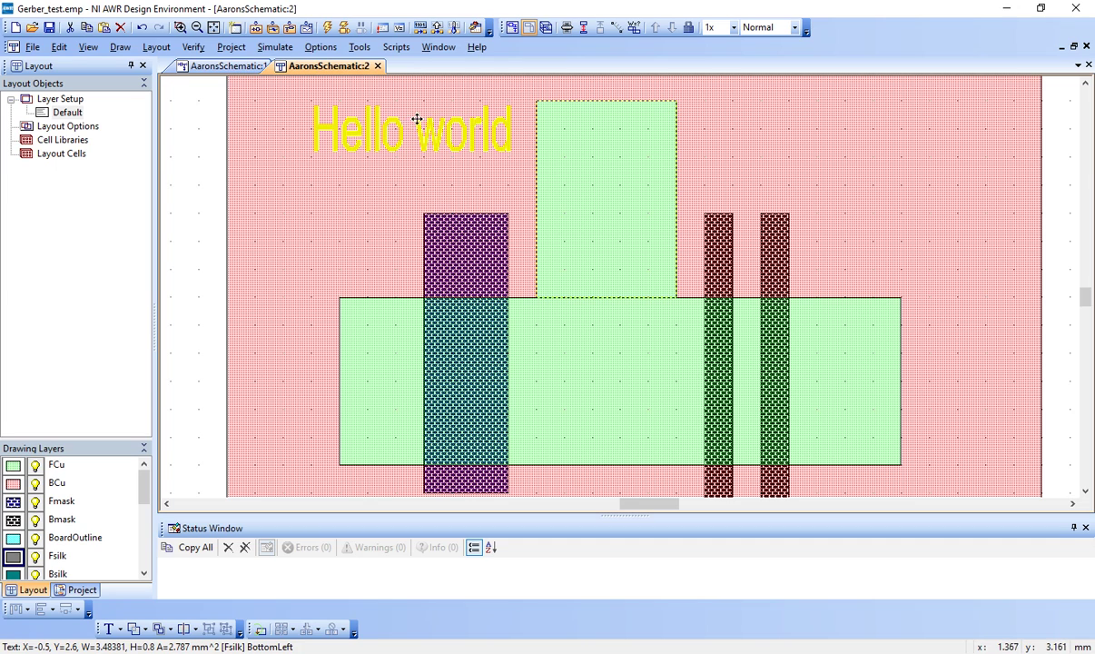
drag(405, 131, 340, 127)
click(205, 226)
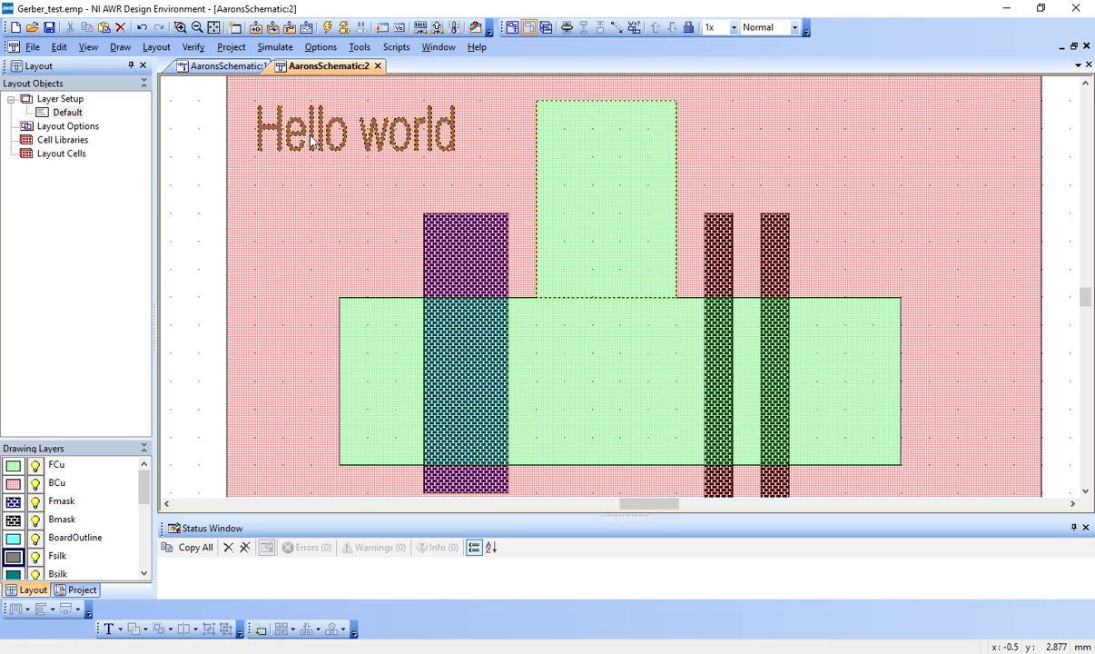
drag(308, 148, 422, 383)
click(201, 407)
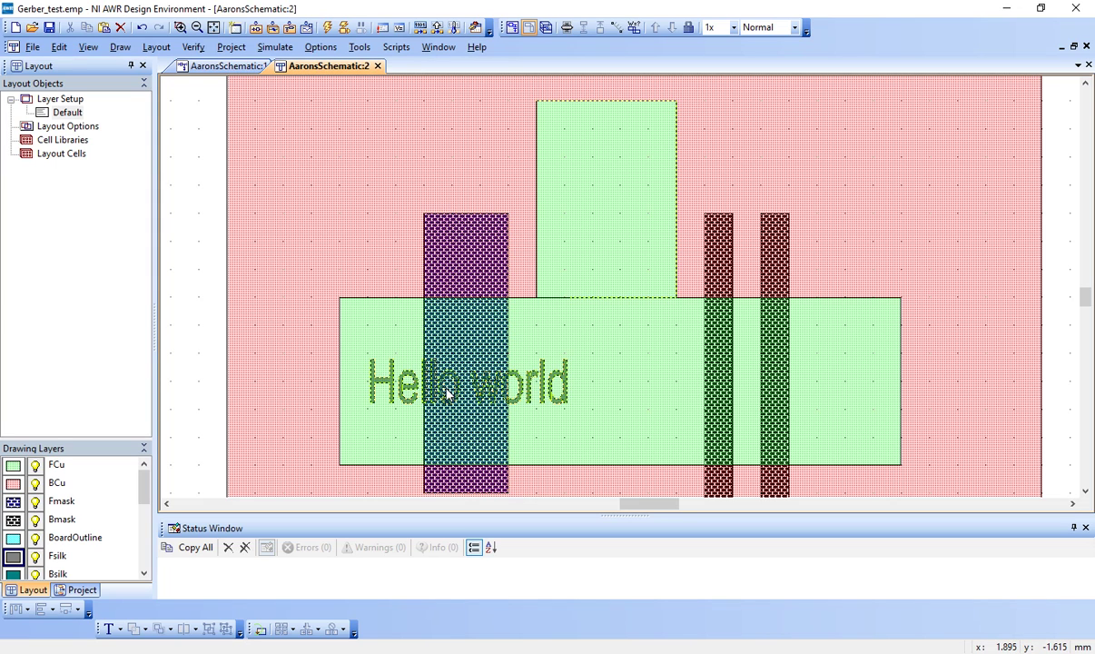
click(527, 391)
drag(528, 392, 431, 135)
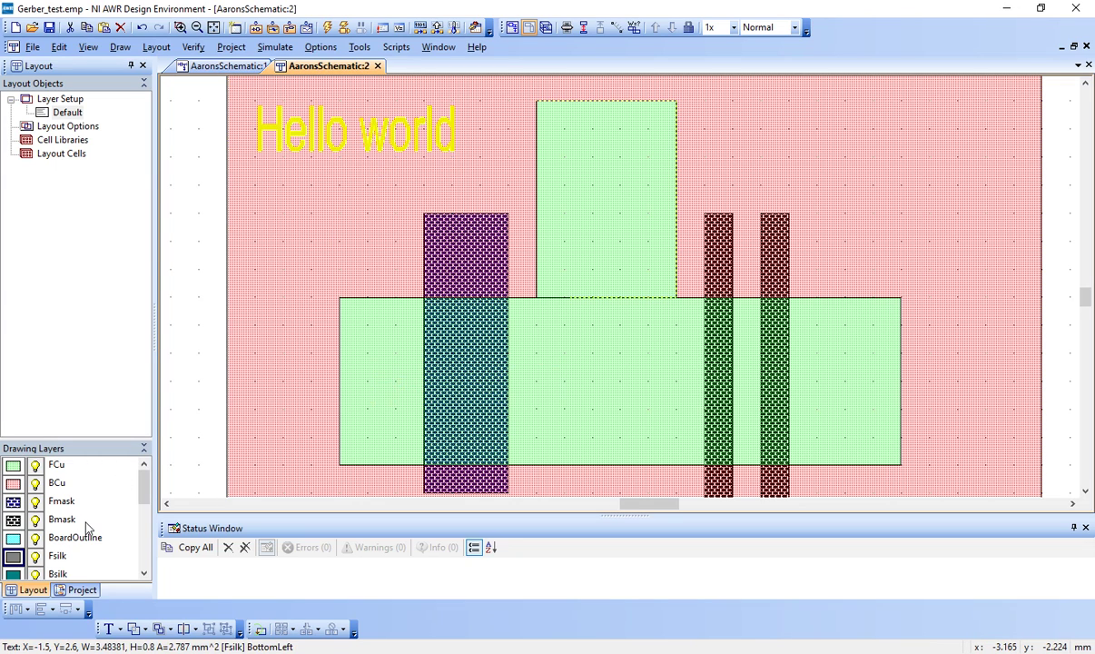
drag(146, 500, 143, 511)
On the Bsilk layer, draw two small 0.5 × 1 mm rectangles side by side at the upper right.
click(15, 543)
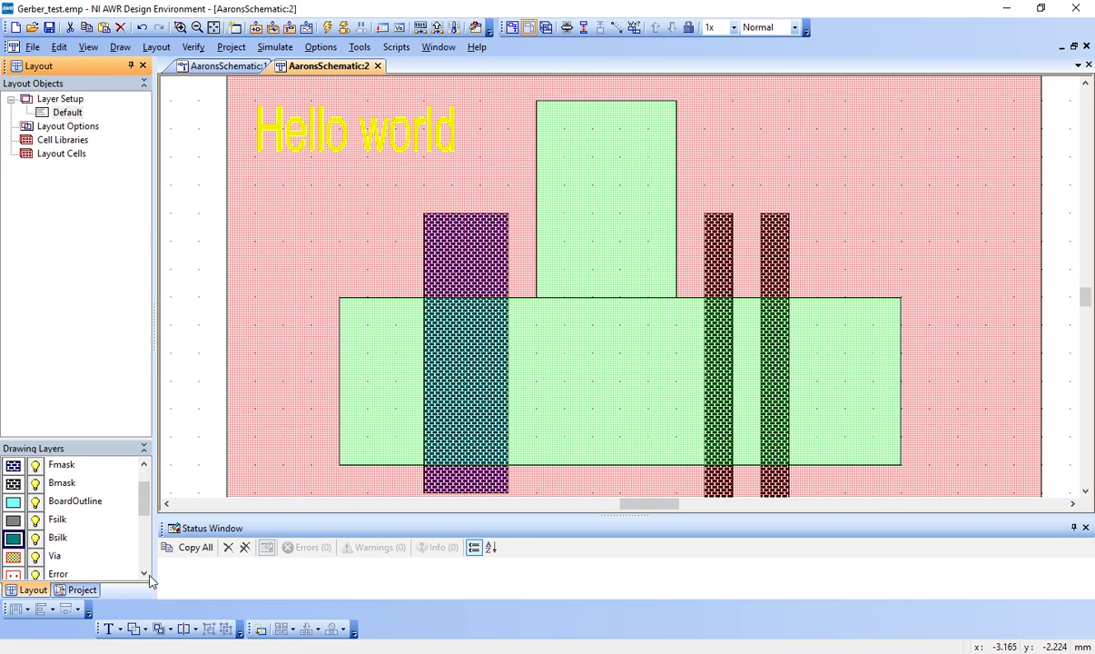
click(120, 47)
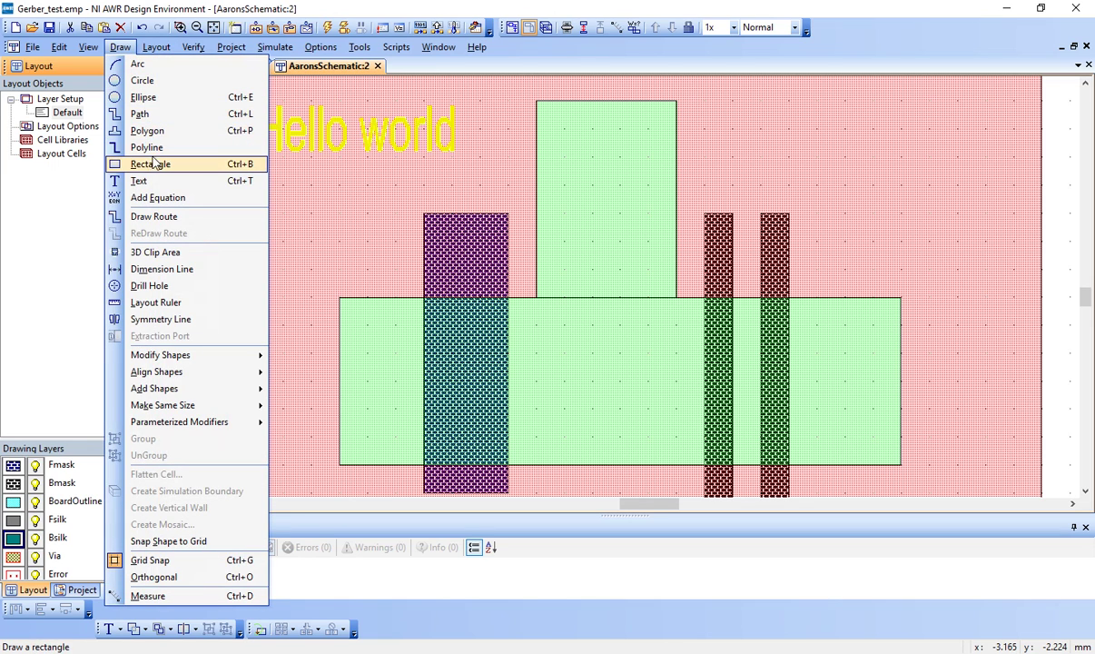
click(156, 165)
drag(846, 157, 875, 212)
click(120, 47)
click(150, 164)
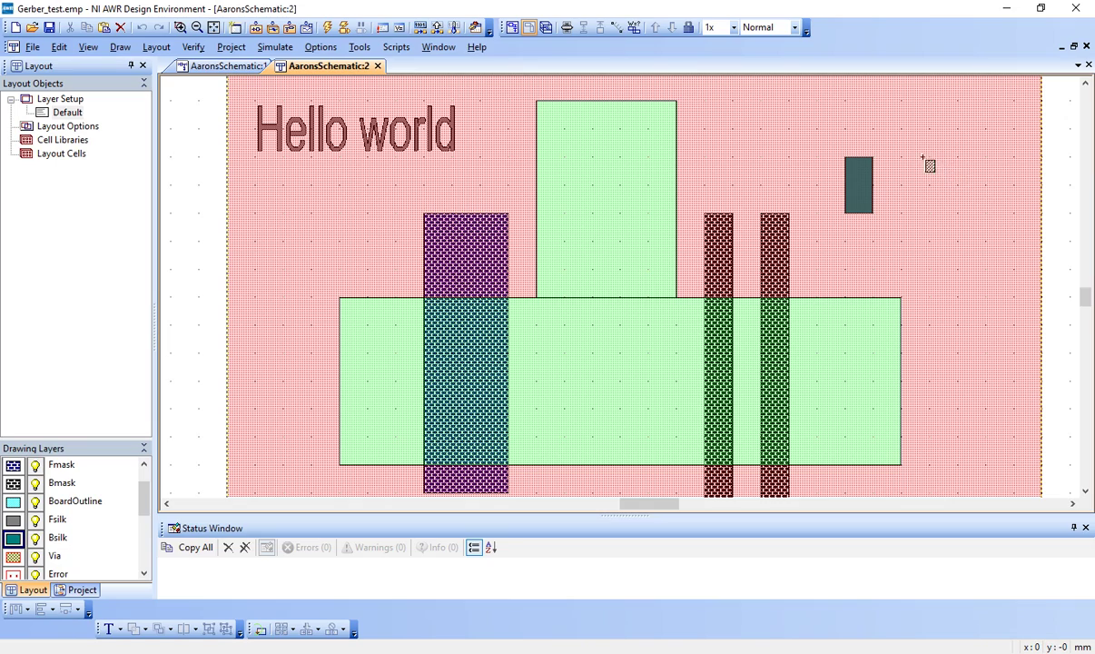
drag(928, 158, 956, 213)
click(799, 141)
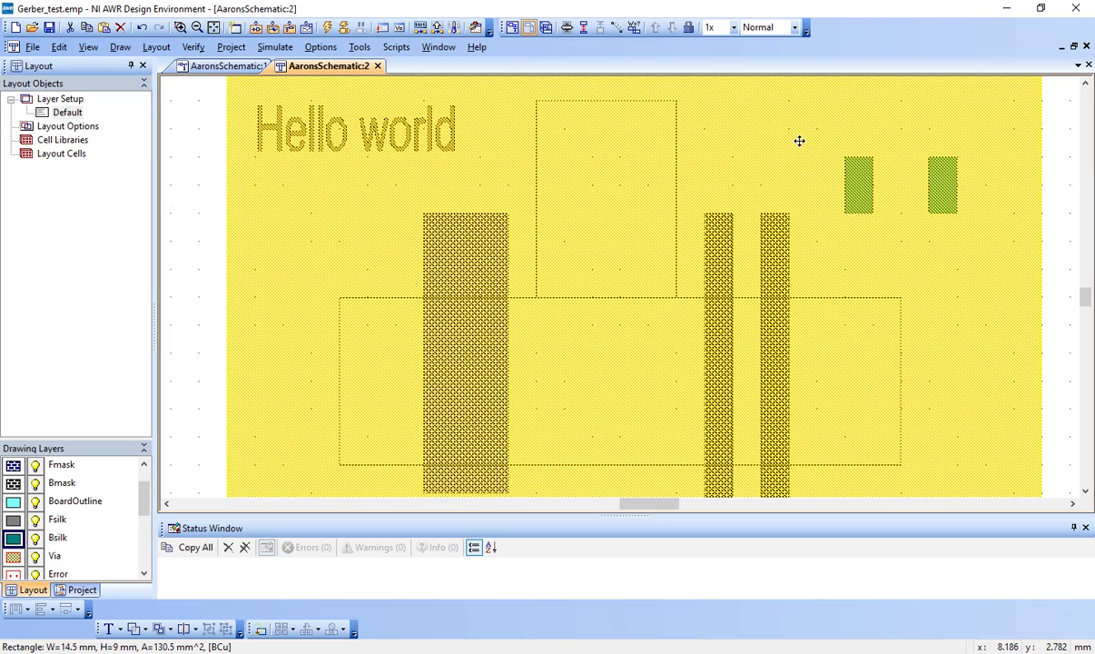
click(198, 355)
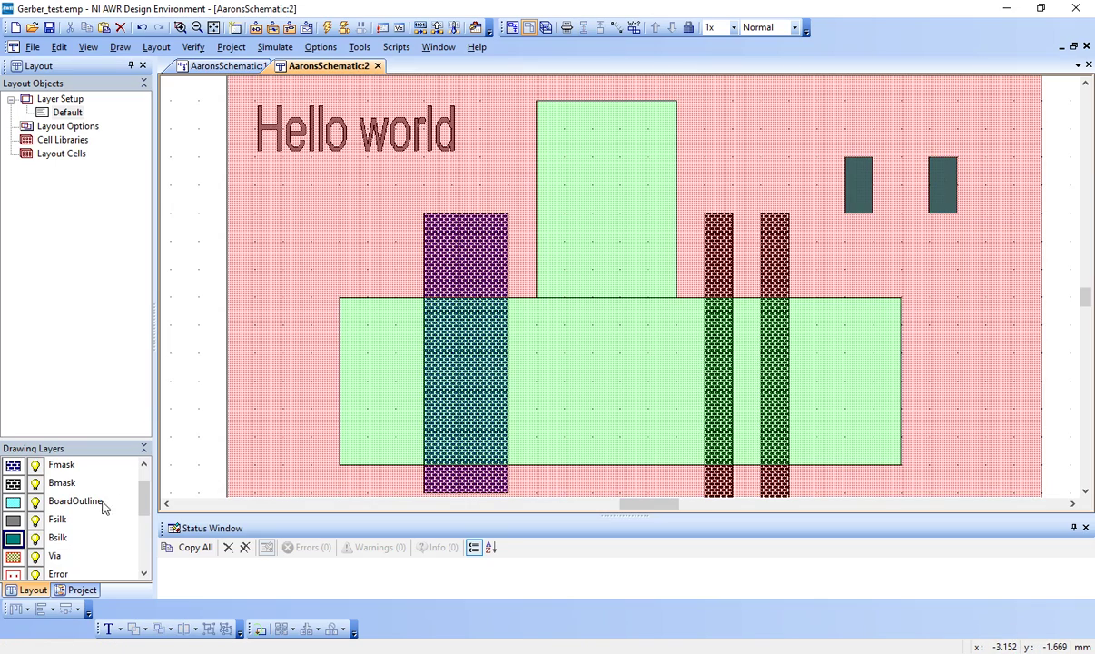
On the Via layer, draw a 1 mm via circle inside the upper green rectangle.
click(19, 559)
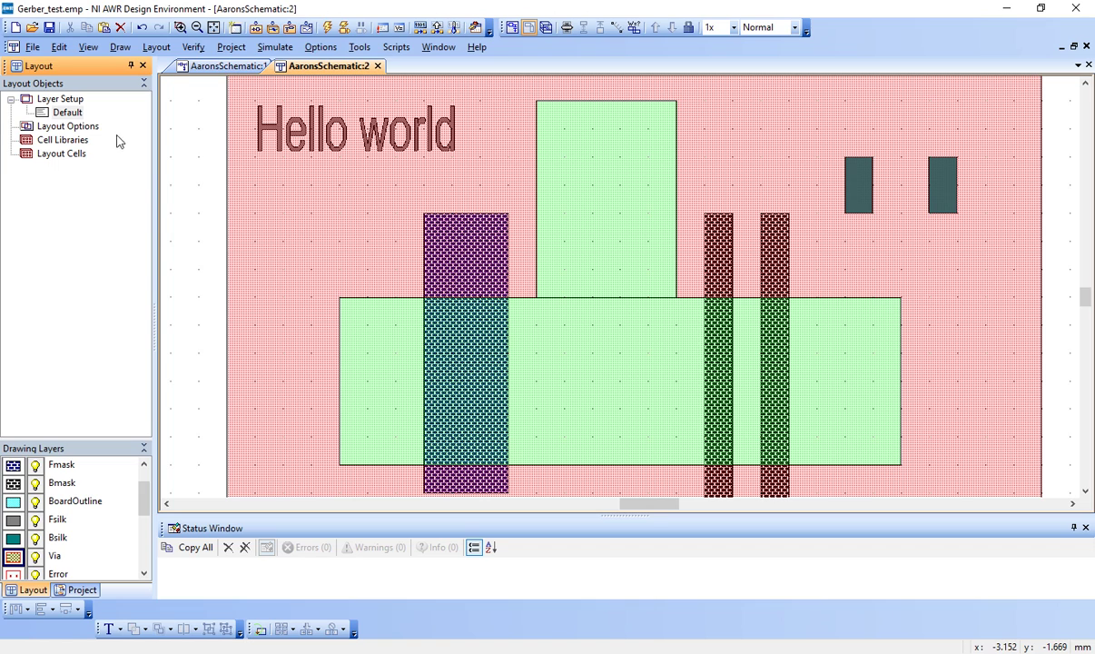
click(125, 47)
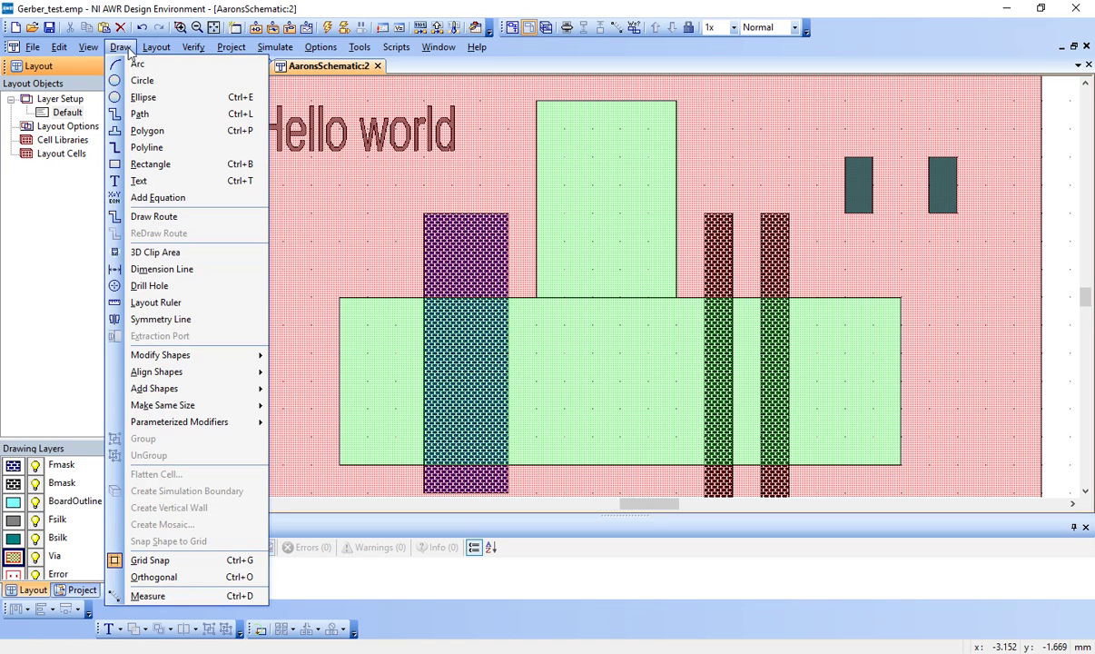
click(142, 80)
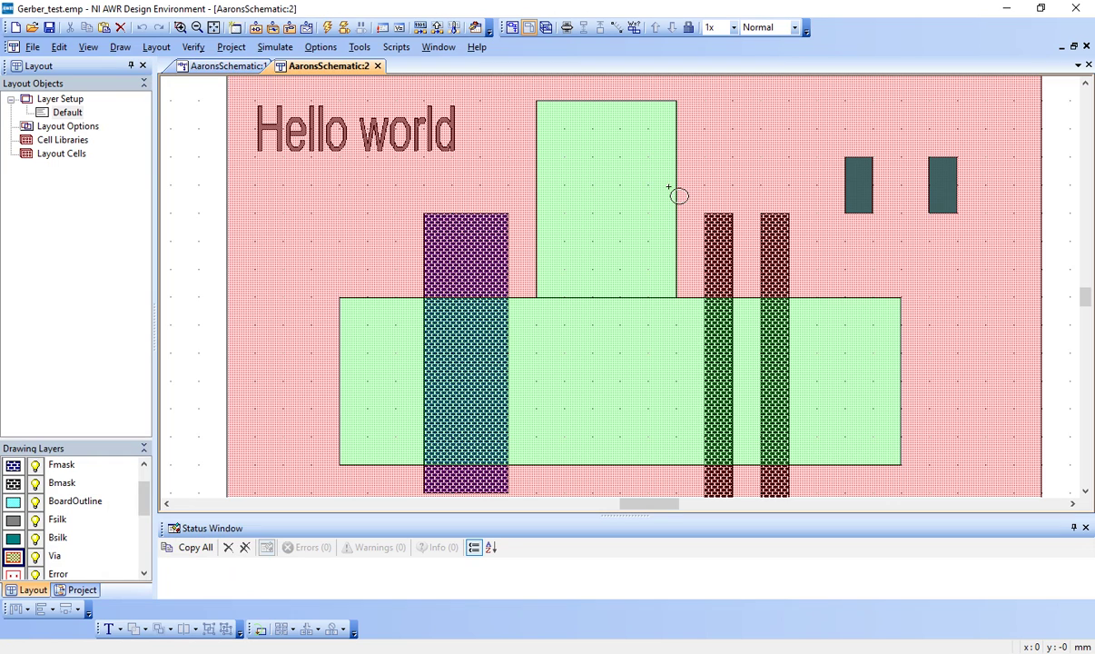
drag(564, 129, 590, 156)
click(582, 196)
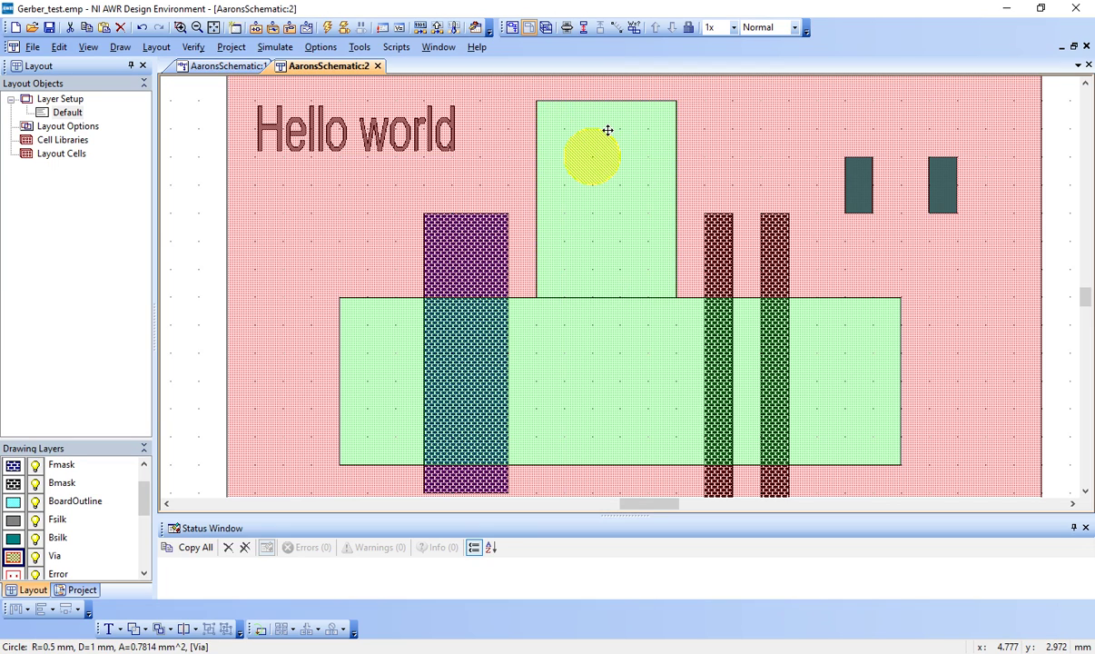
click(649, 159)
click(493, 200)
click(194, 232)
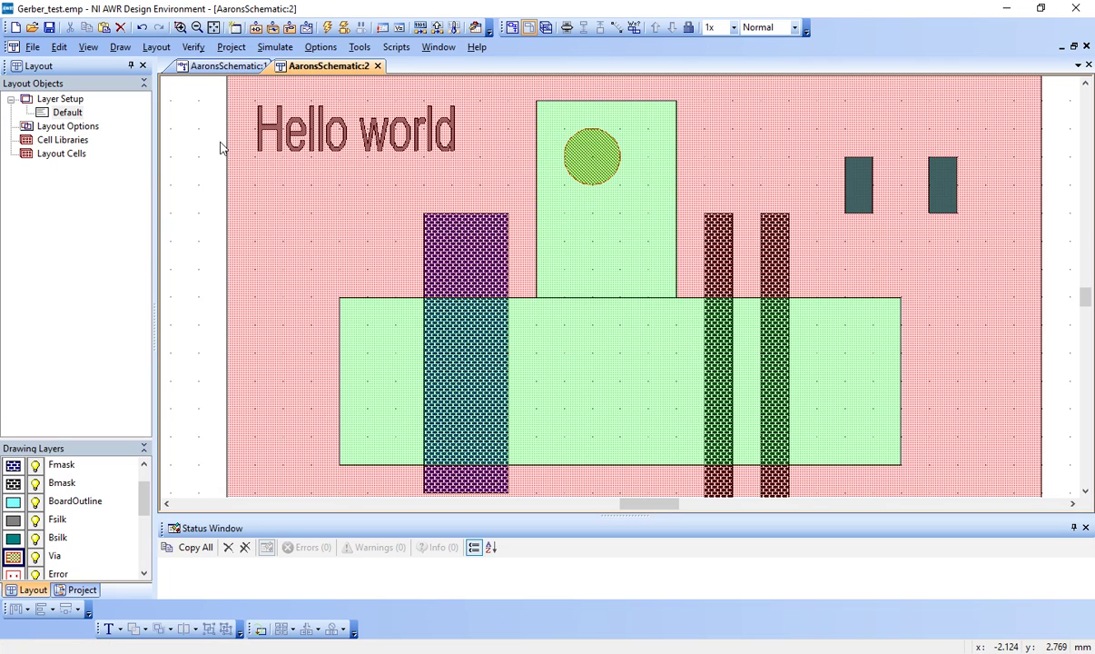
Draw a second via circle and move it below the first inside the green rectangle.
click(120, 46)
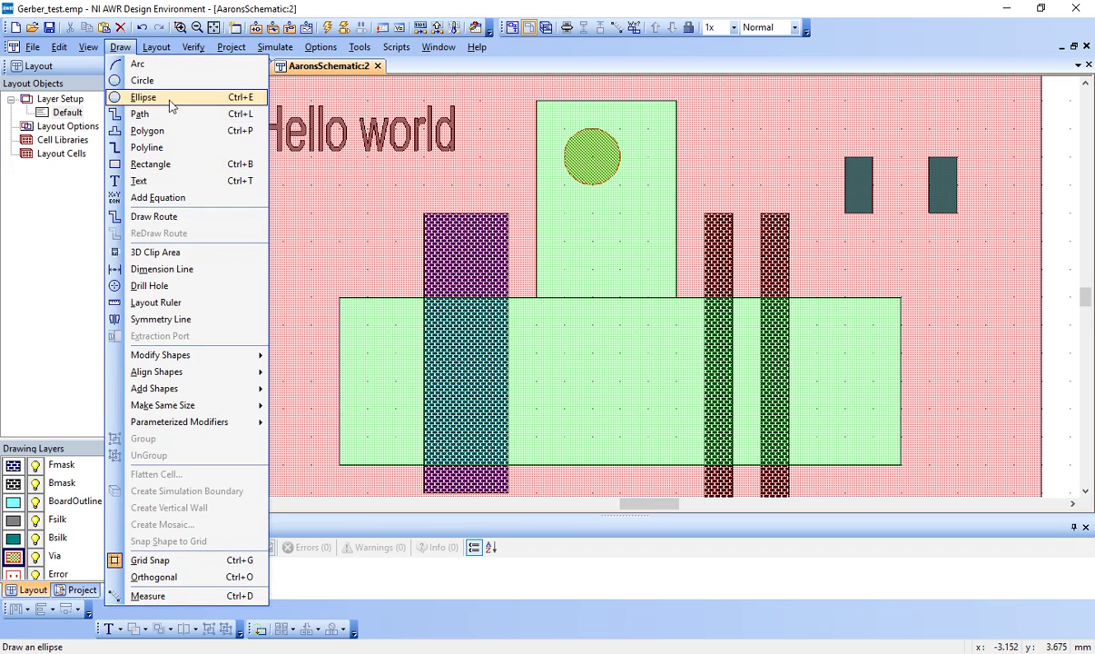
click(145, 80)
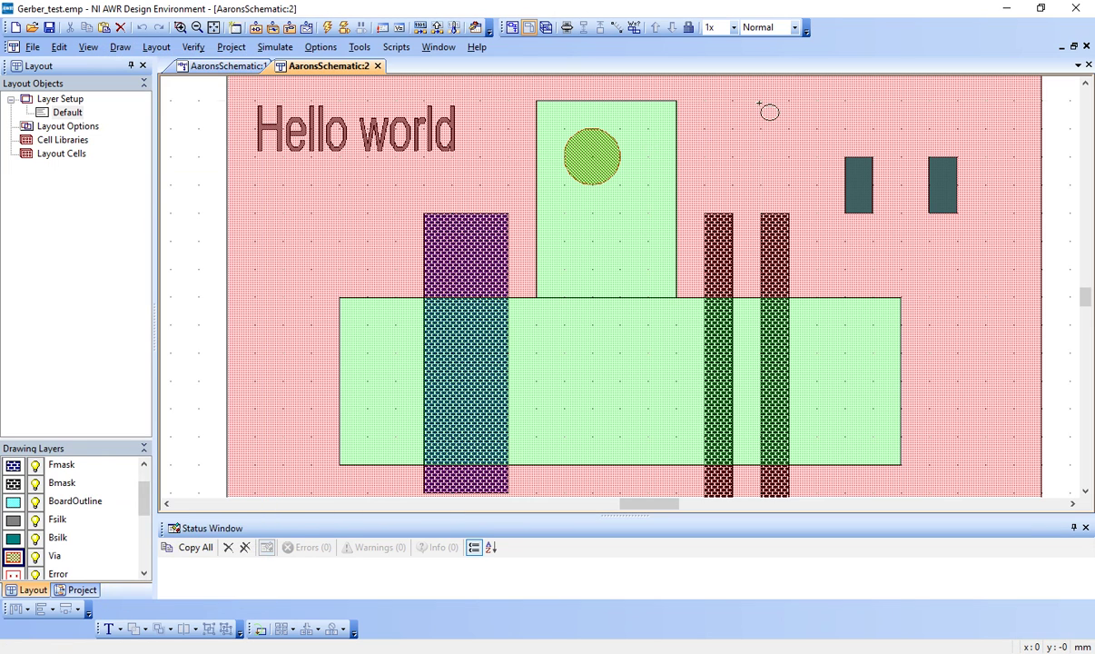
drag(761, 101, 772, 124)
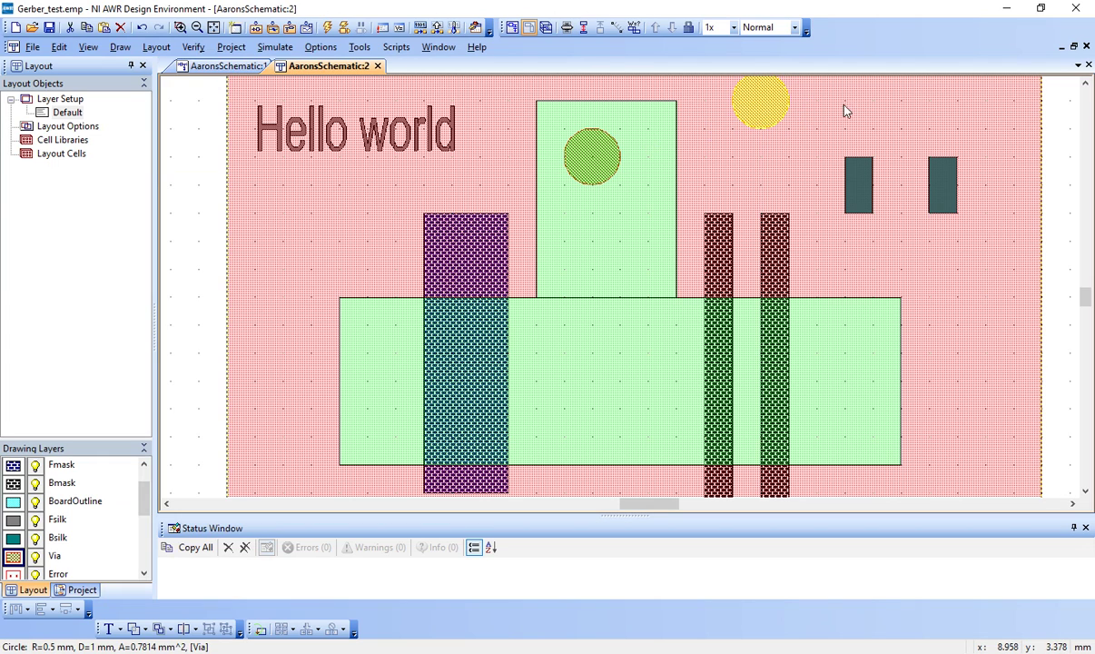
click(943, 175)
scroll(943, 175, up, 3)
scroll(834, 174, down, 2)
drag(752, 157, 753, 185)
scroll(780, 183, down, 2)
scroll(781, 183, up, 3)
drag(780, 235, 712, 149)
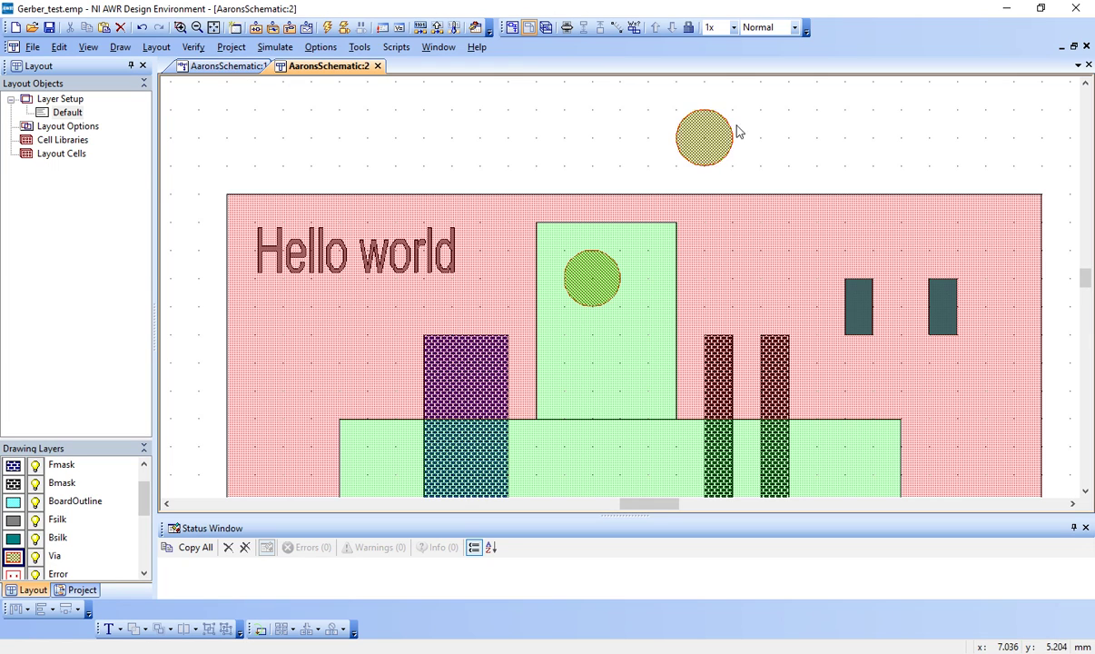
drag(728, 134, 602, 367)
click(600, 251)
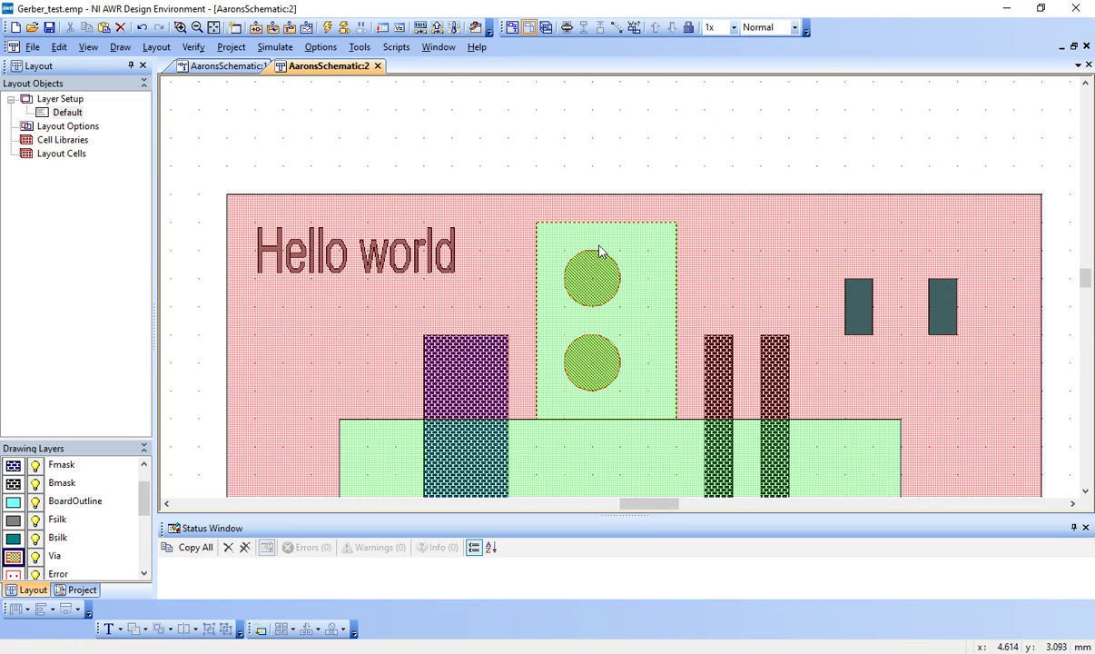
Zoom to fit and enlarge the board rectangle to the right, downward and to the left.
key(F5)
click(640, 202)
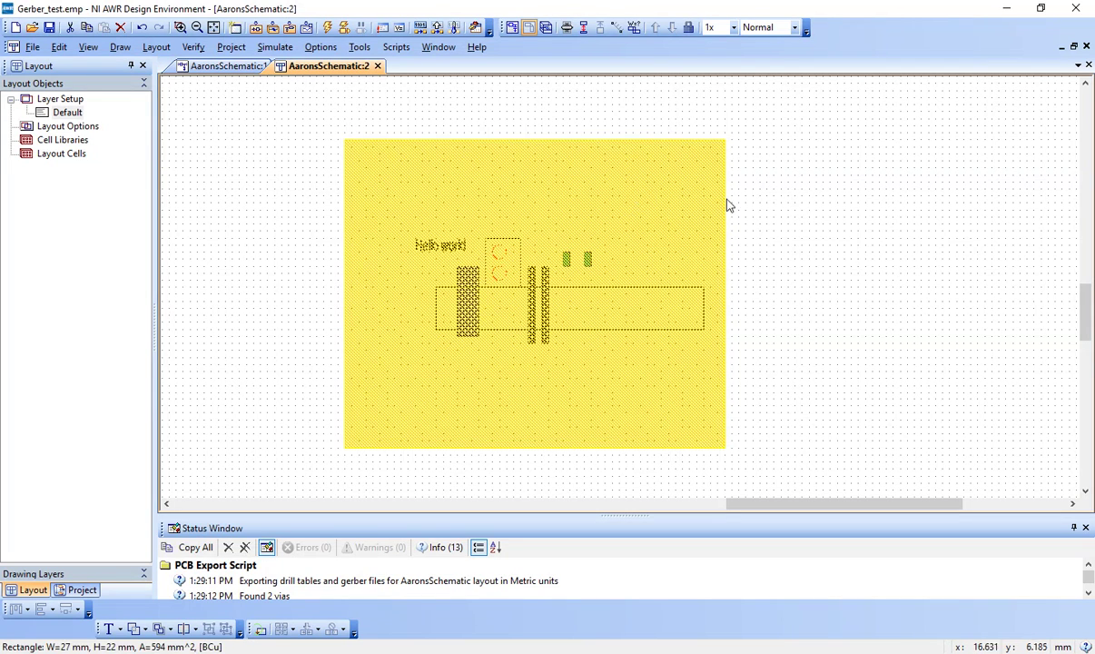
click(690, 218)
drag(726, 447, 837, 483)
scroll(840, 481, up, 1)
scroll(827, 463, down, 2)
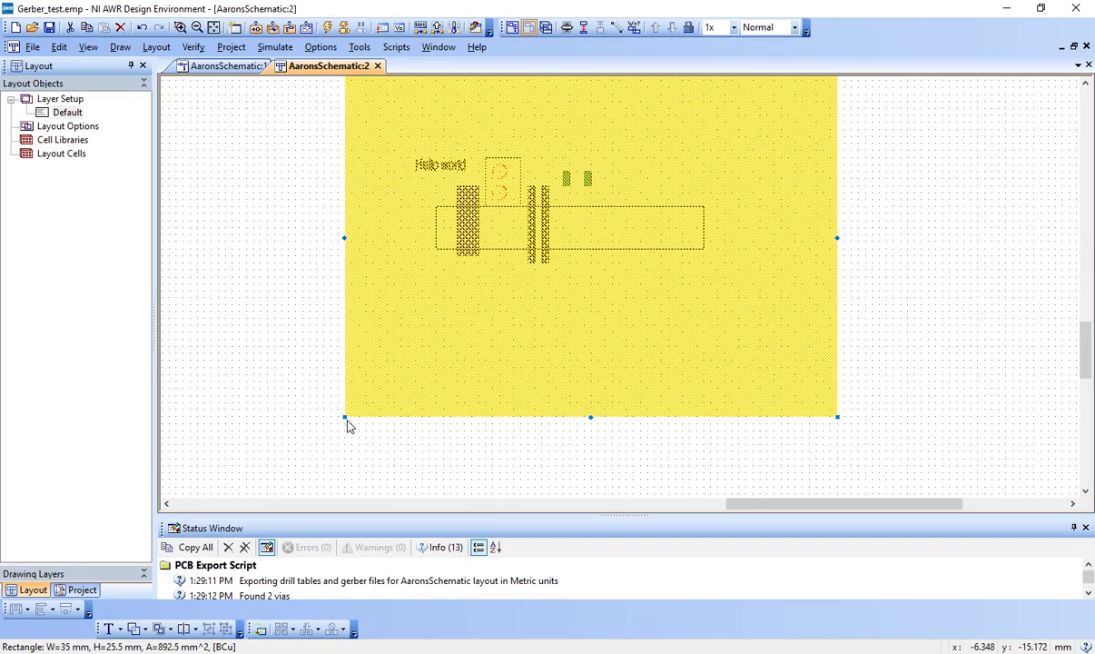
drag(344, 417, 283, 457)
click(895, 302)
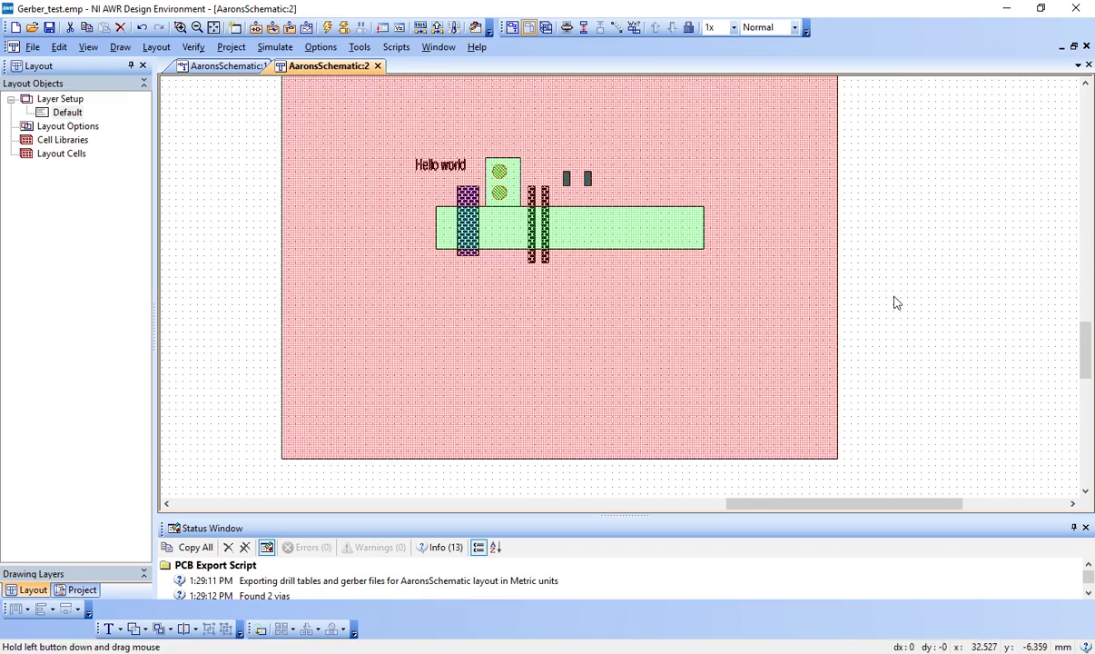
Stretch the green strip further right and lengthen the purple Fmask bar downward.
click(665, 232)
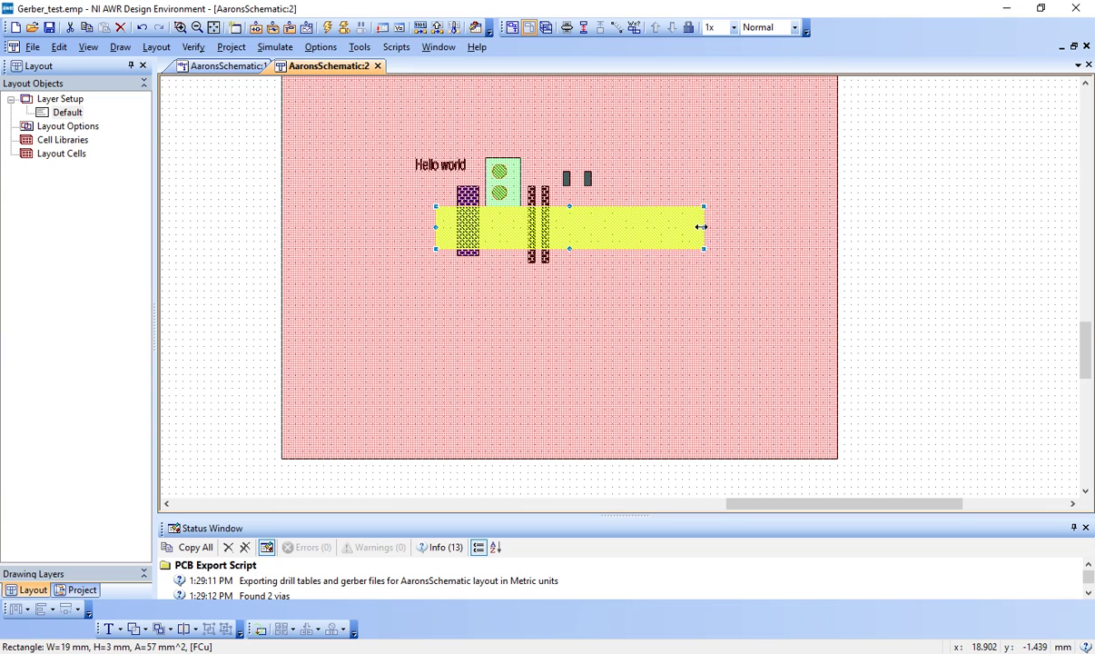
drag(703, 227, 788, 227)
click(468, 250)
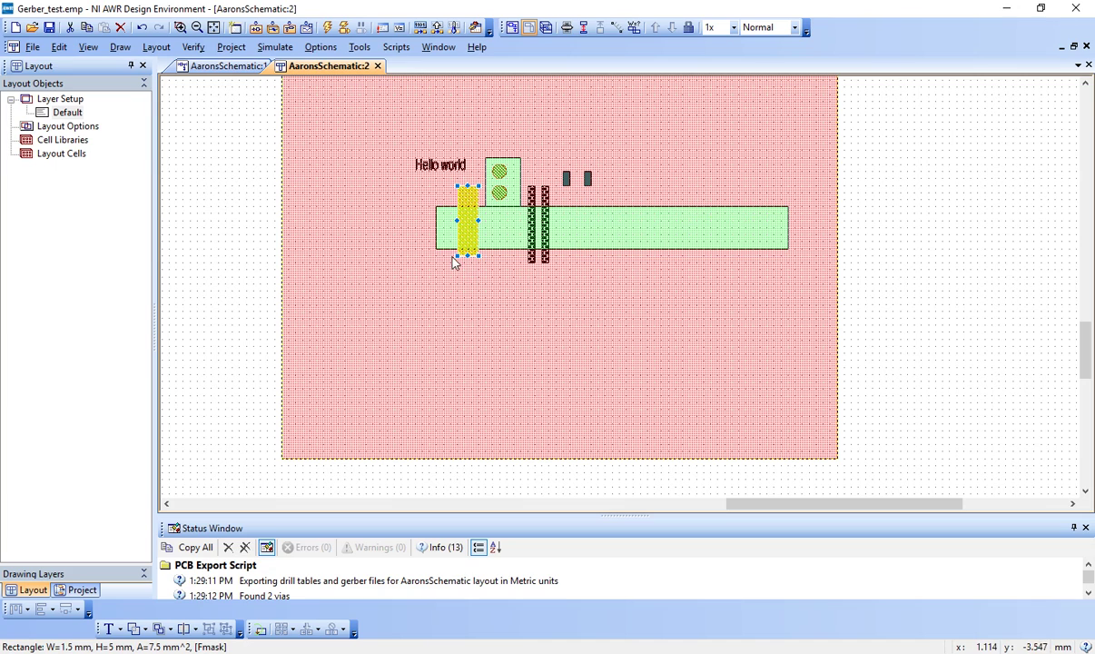
drag(457, 256, 450, 312)
click(969, 296)
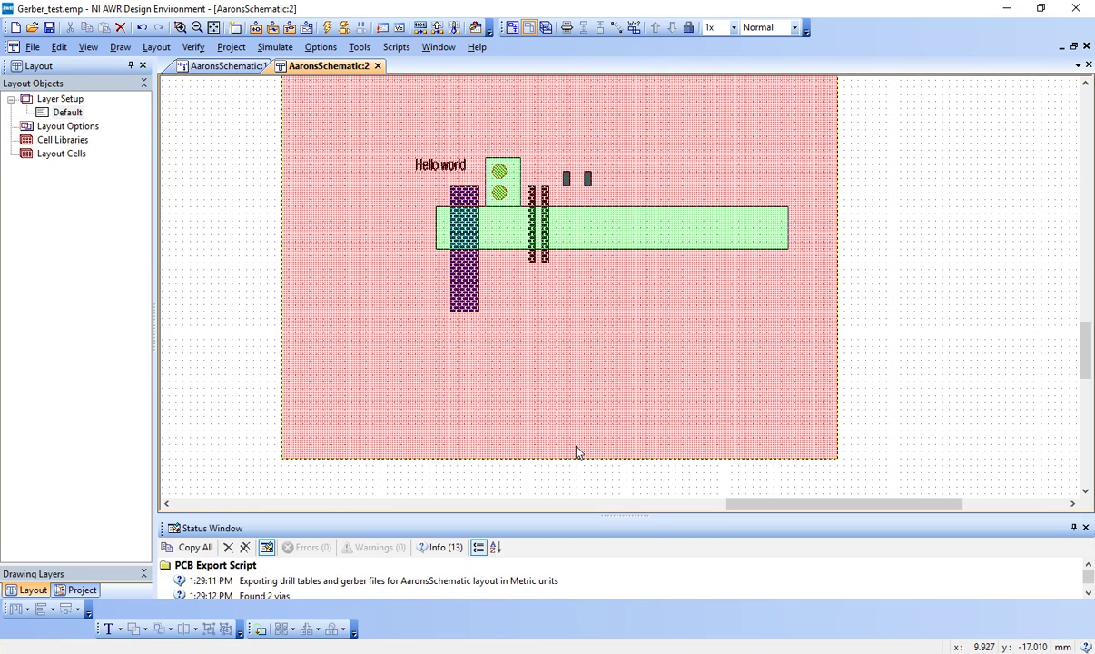
scroll(574, 432, up, 5)
On OSH Park's Board Outline docs page, highlight the sentence about routing at the line's centre.
scroll(574, 432, down, 4)
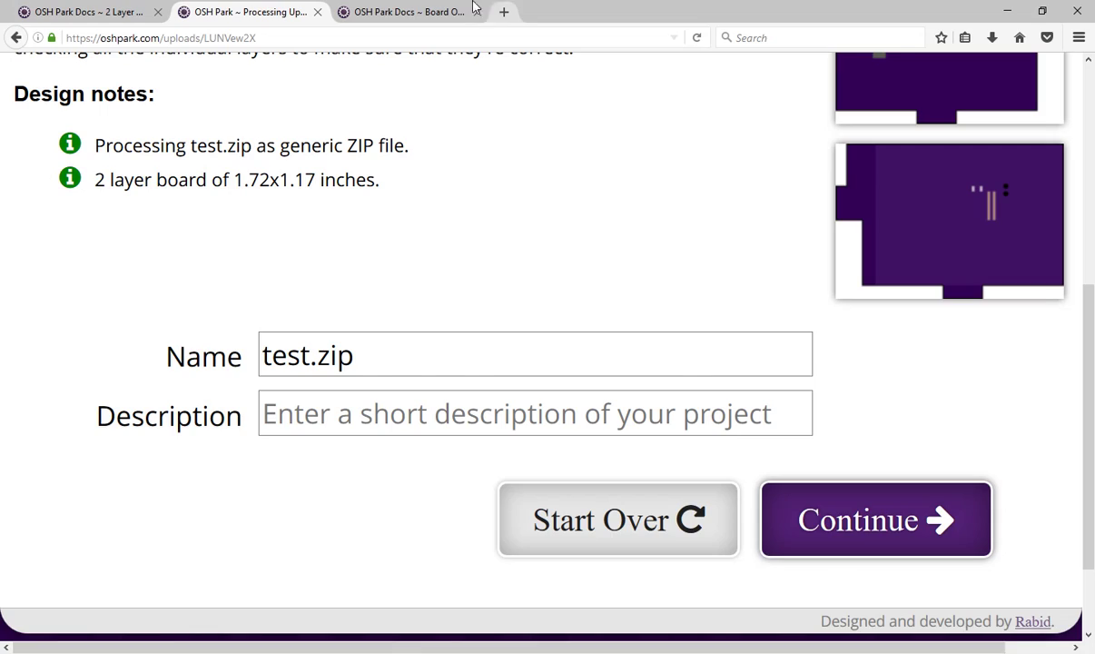
click(454, 12)
scroll(557, 227, up, 2)
scroll(558, 212, up, 15)
scroll(1081, 273, down, 15)
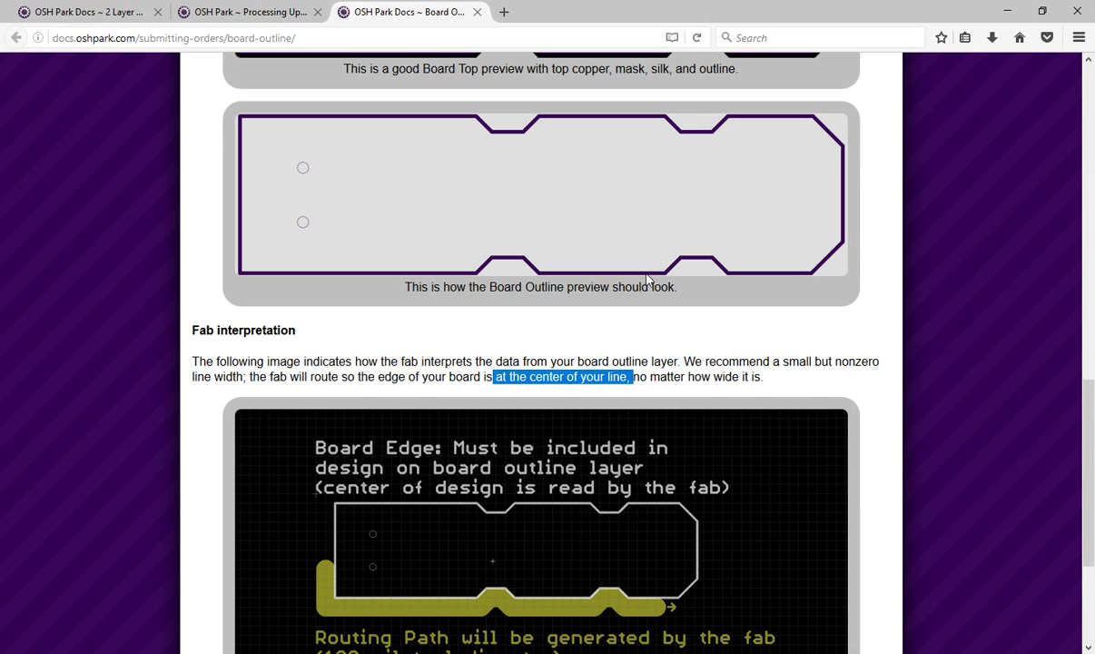
scroll(404, 170, down, 1)
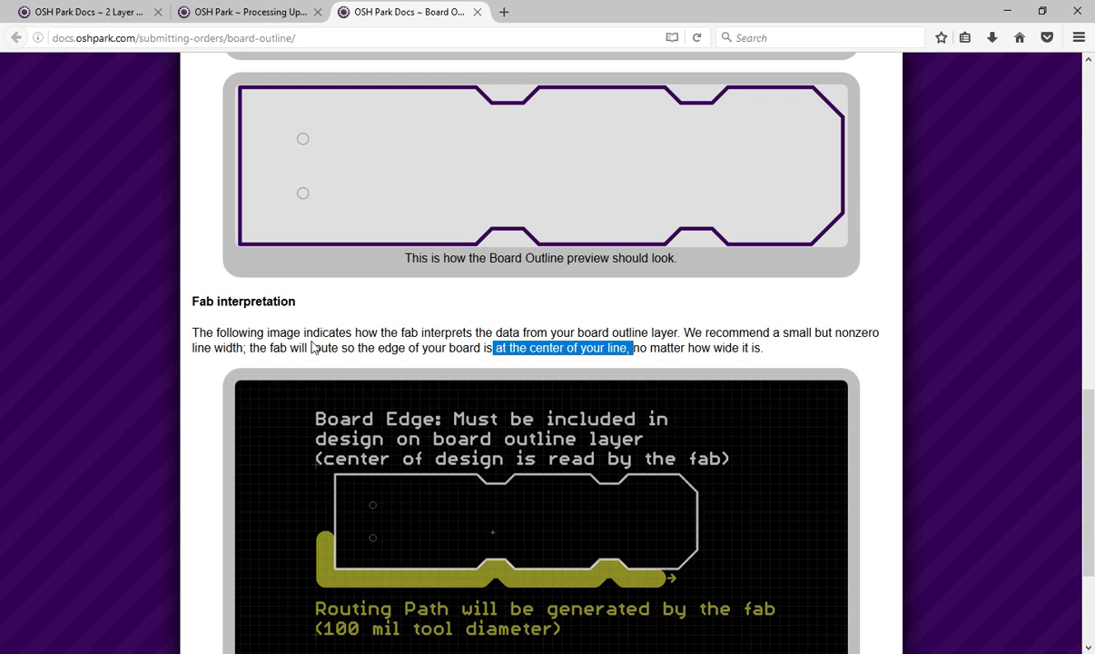
drag(310, 348, 627, 349)
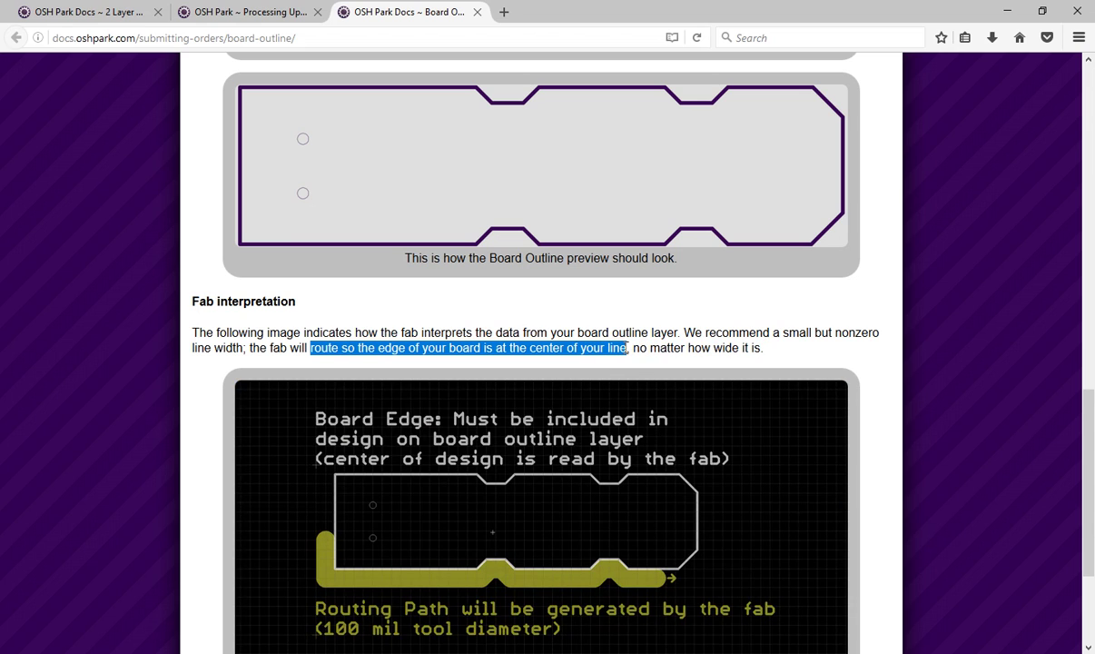
scroll(889, 357, down, 3)
Minimize the browser and check the default Path width in Layout Options > Paths, confirming with OK.
click(1010, 11)
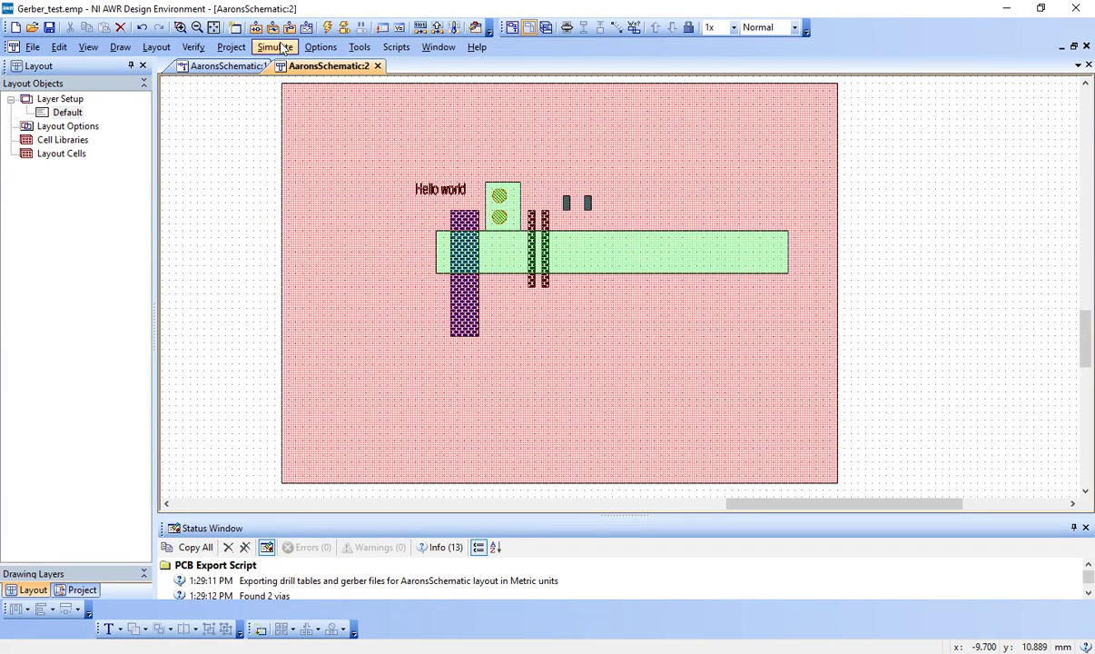
click(164, 50)
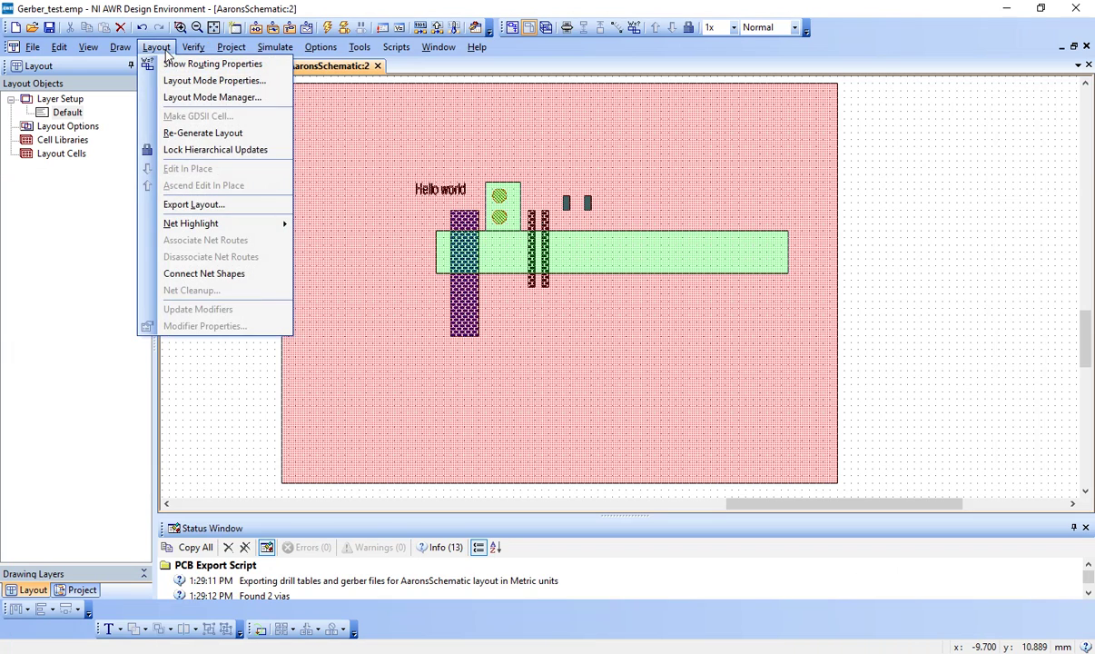
click(350, 49)
mouse_move(321, 47)
click(350, 101)
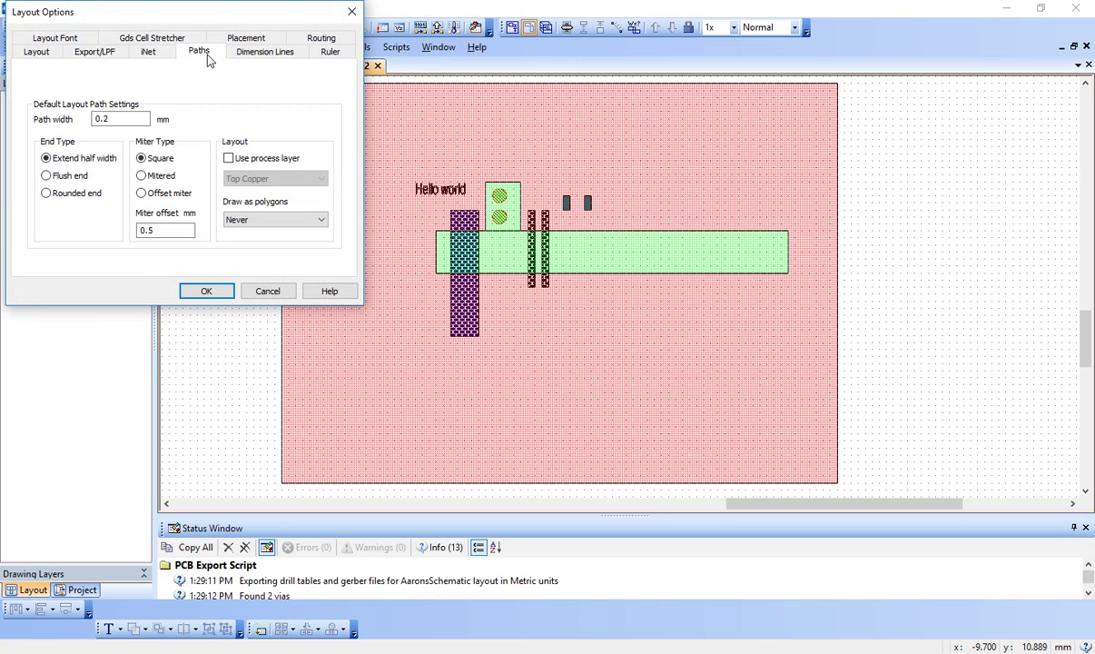
double_click(102, 119)
click(112, 119)
click(206, 290)
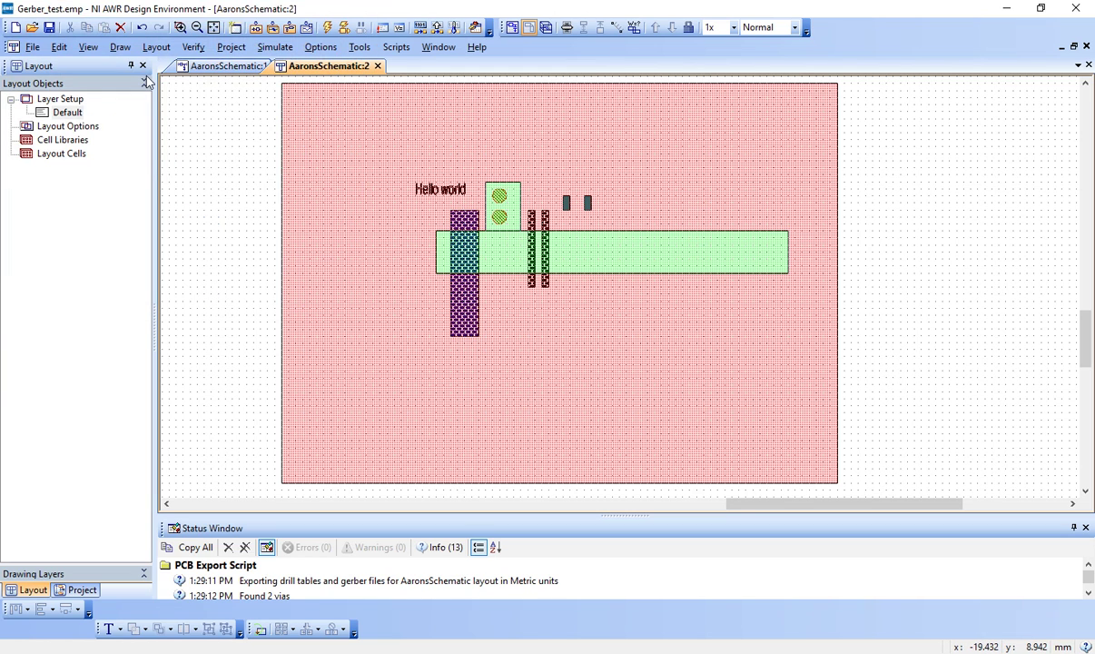
Start a polygon at the board's left edge and trace the left and bottom edges, including the bottom jog.
click(120, 47)
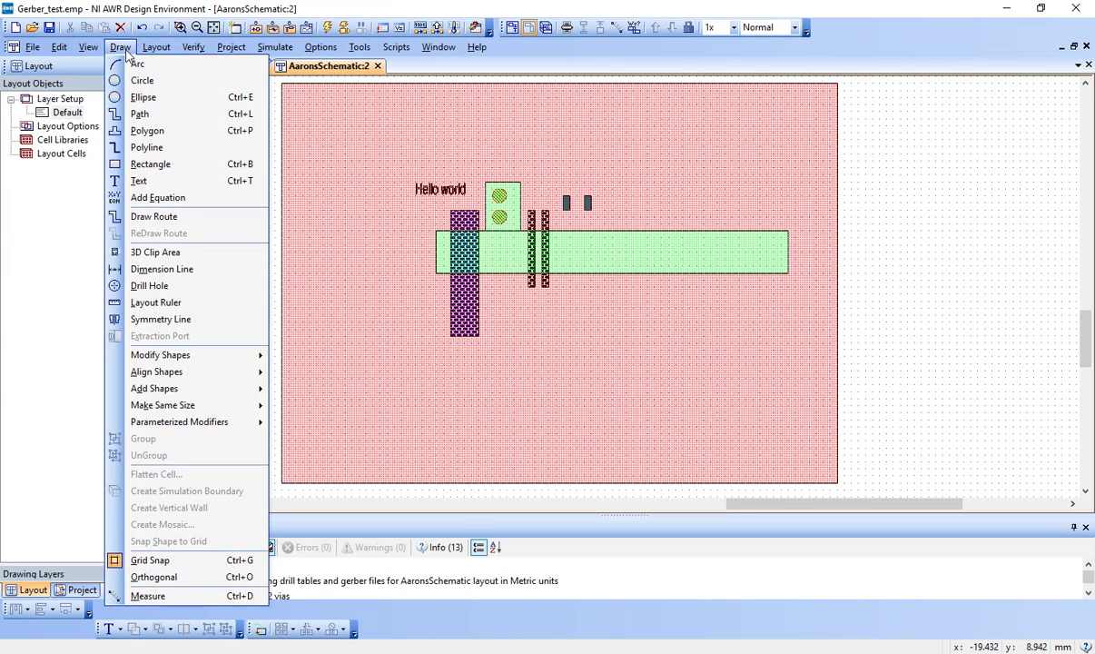
click(148, 131)
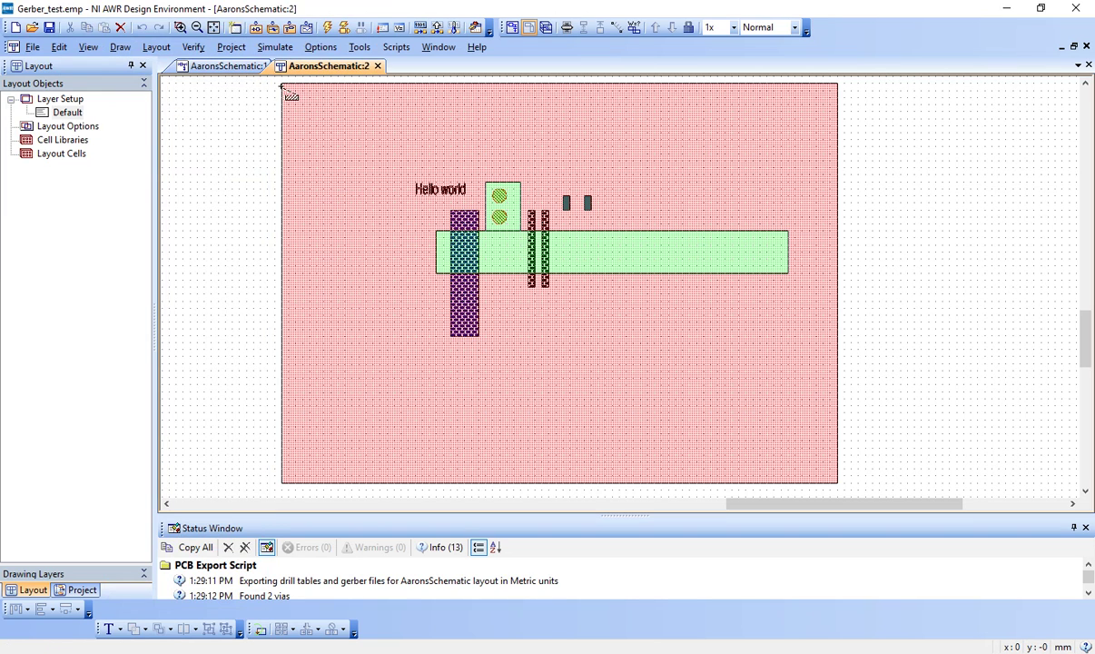
click(282, 156)
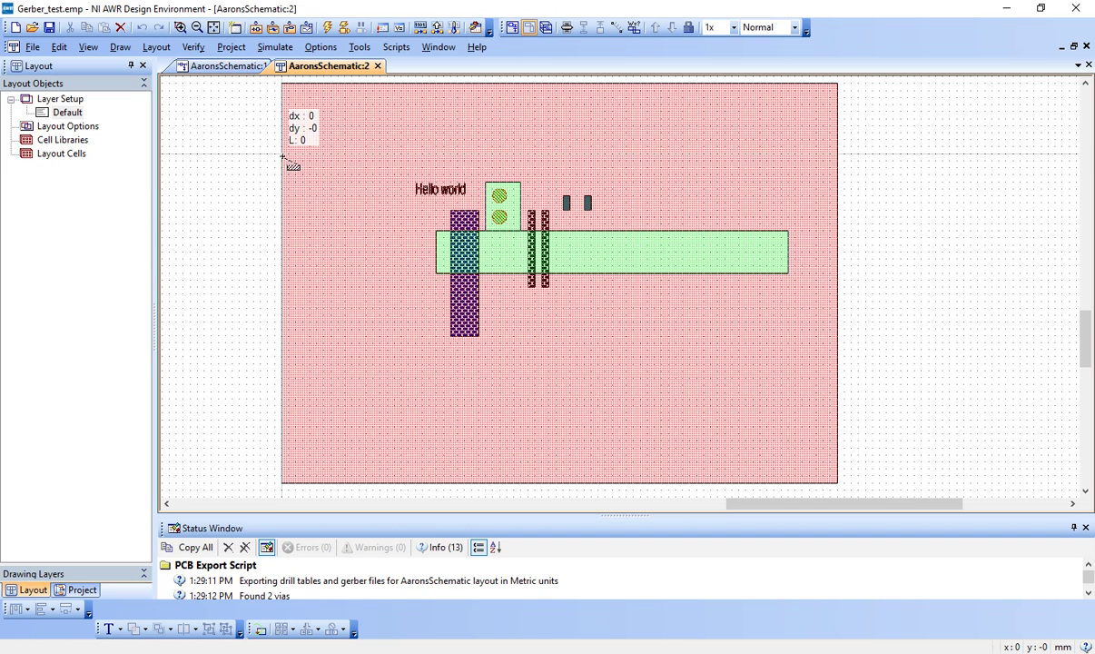
click(320, 485)
click(425, 485)
scroll(428, 486, down, 1)
click(423, 473)
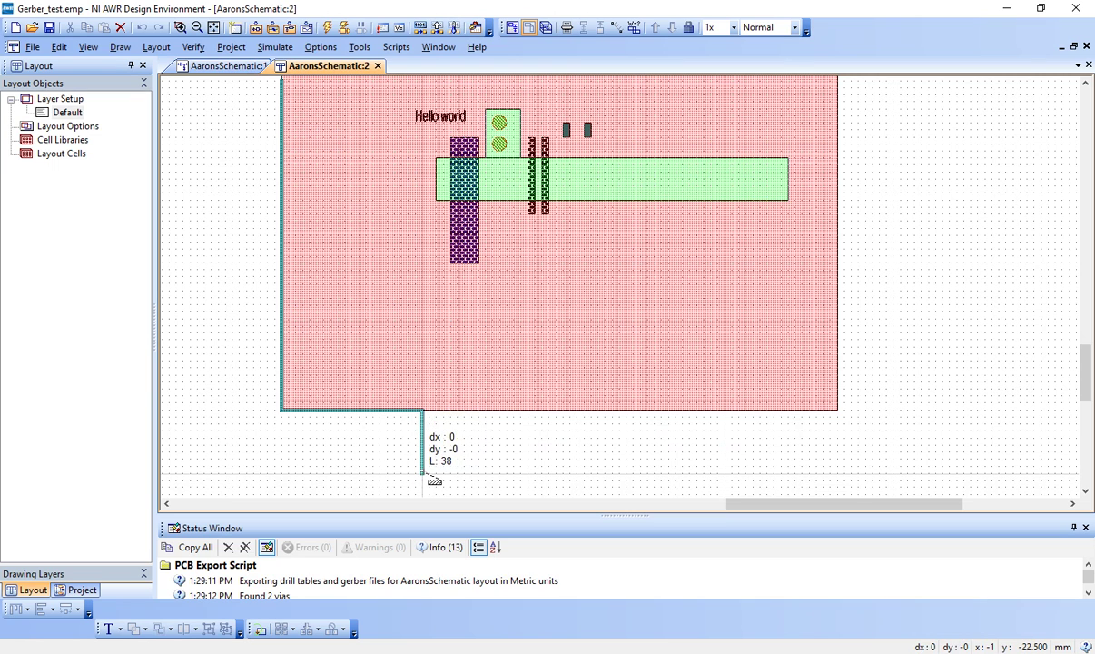
click(556, 472)
click(556, 411)
click(865, 411)
Continue the outline up the right side with its jog, across the top, and close it.
click(865, 319)
click(837, 320)
scroll(838, 136, down, 3)
scroll(838, 154, up, 5)
click(838, 100)
click(641, 102)
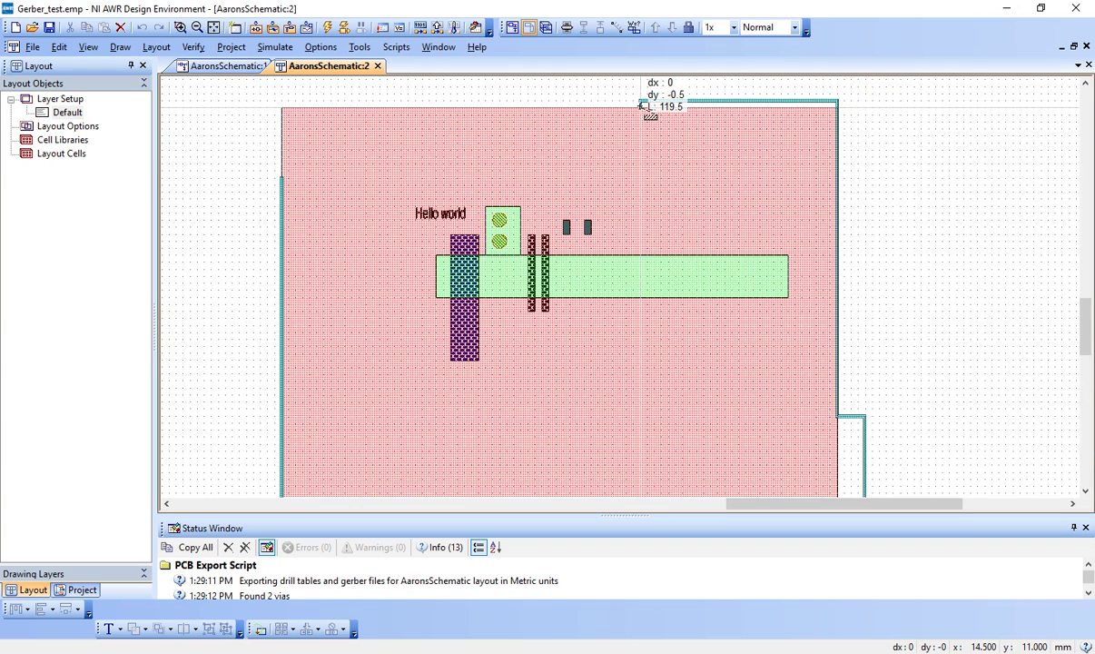
click(283, 108)
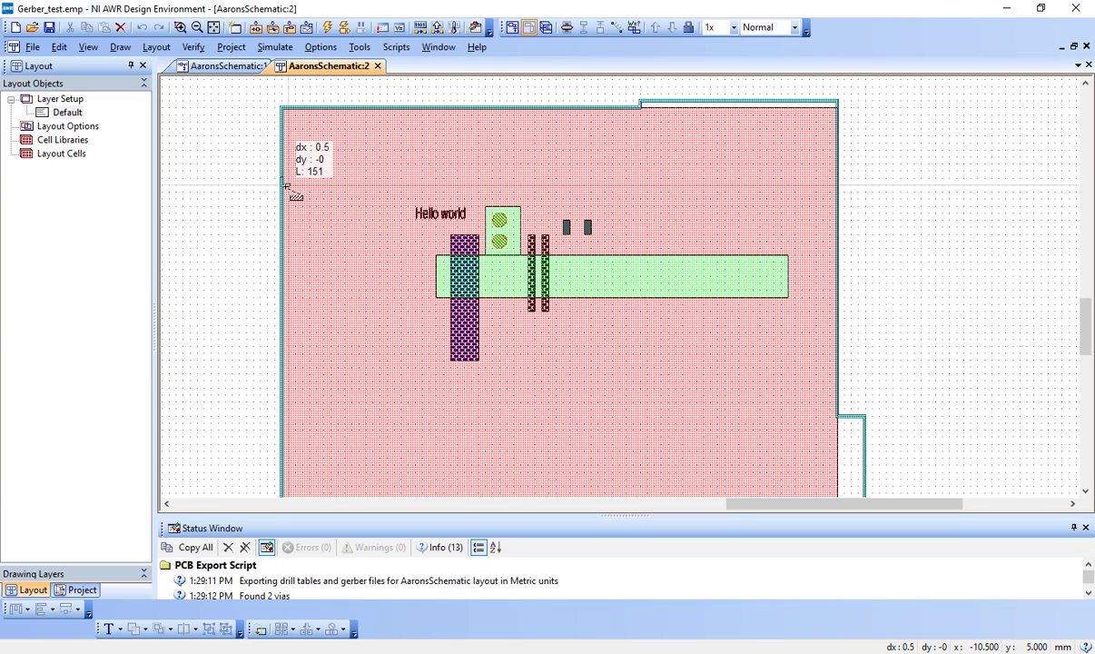
double_click(283, 179)
click(252, 223)
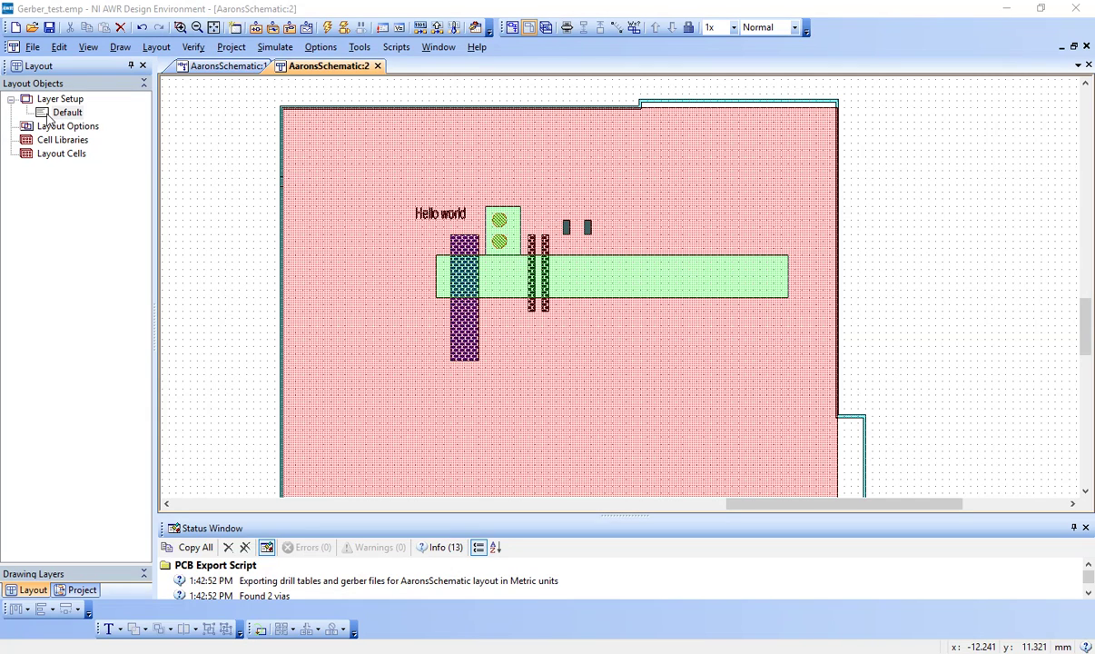
In the Default layer setup, rename the AaronGeberExportMap (Gerber) mapping to GeberExportMap and confirm.
double_click(50, 114)
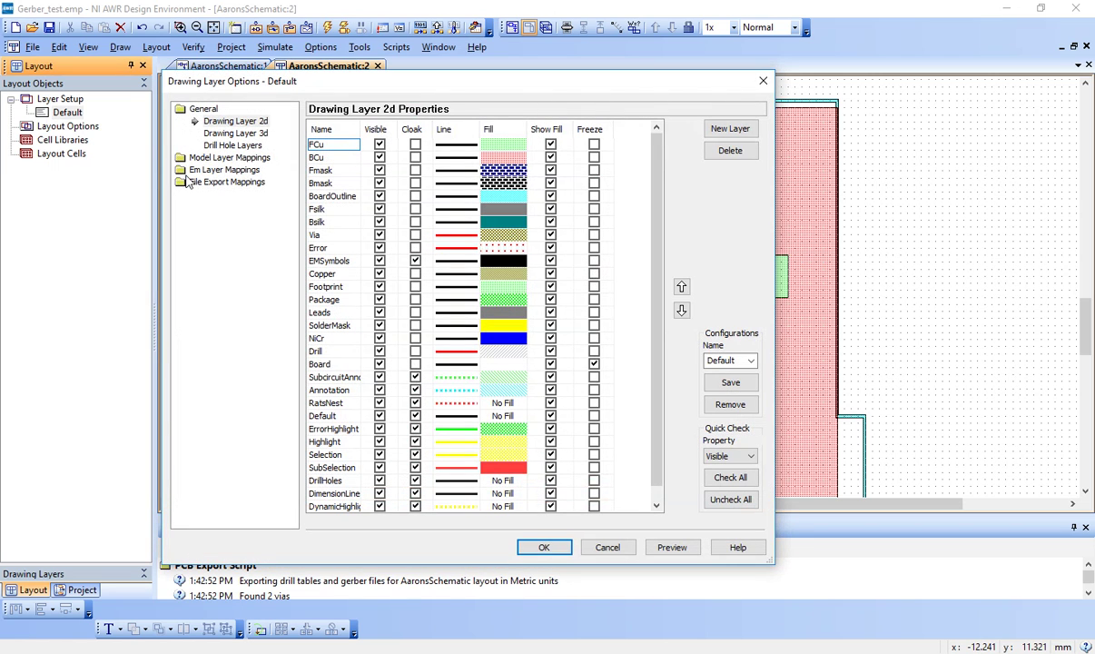
click(224, 179)
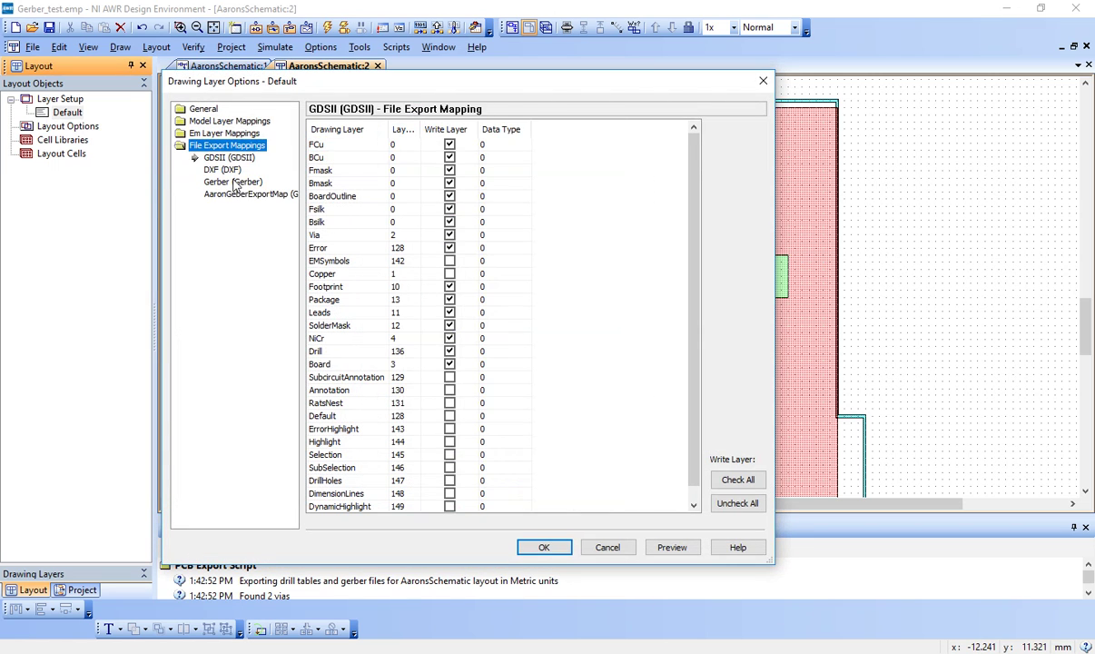
click(219, 196)
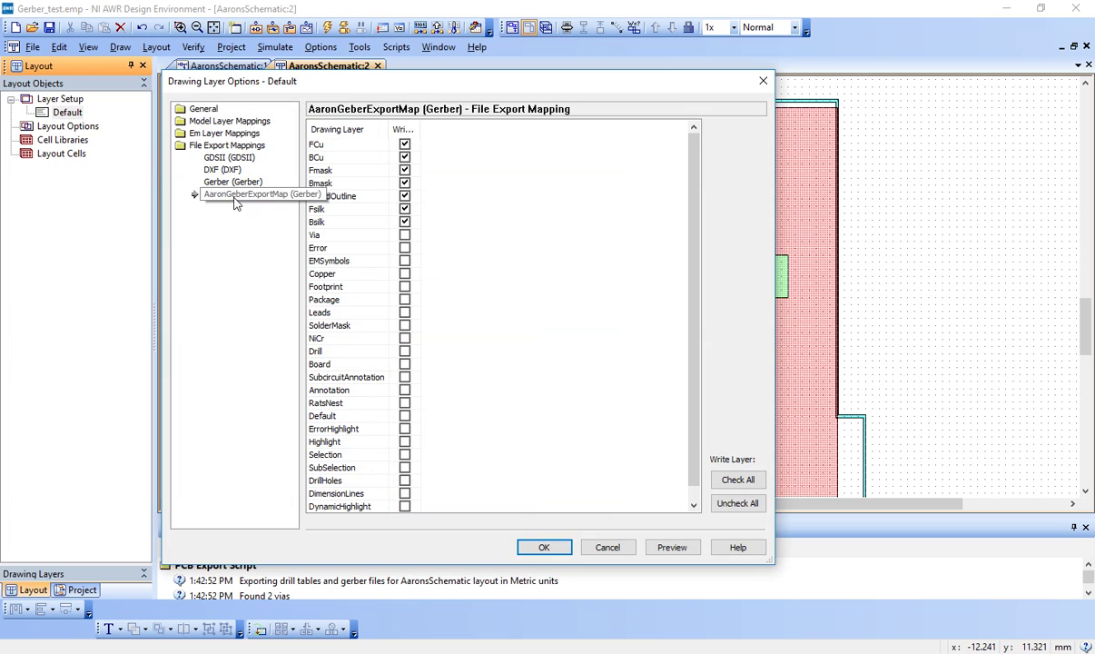
right_click(233, 197)
click(322, 230)
click(257, 193)
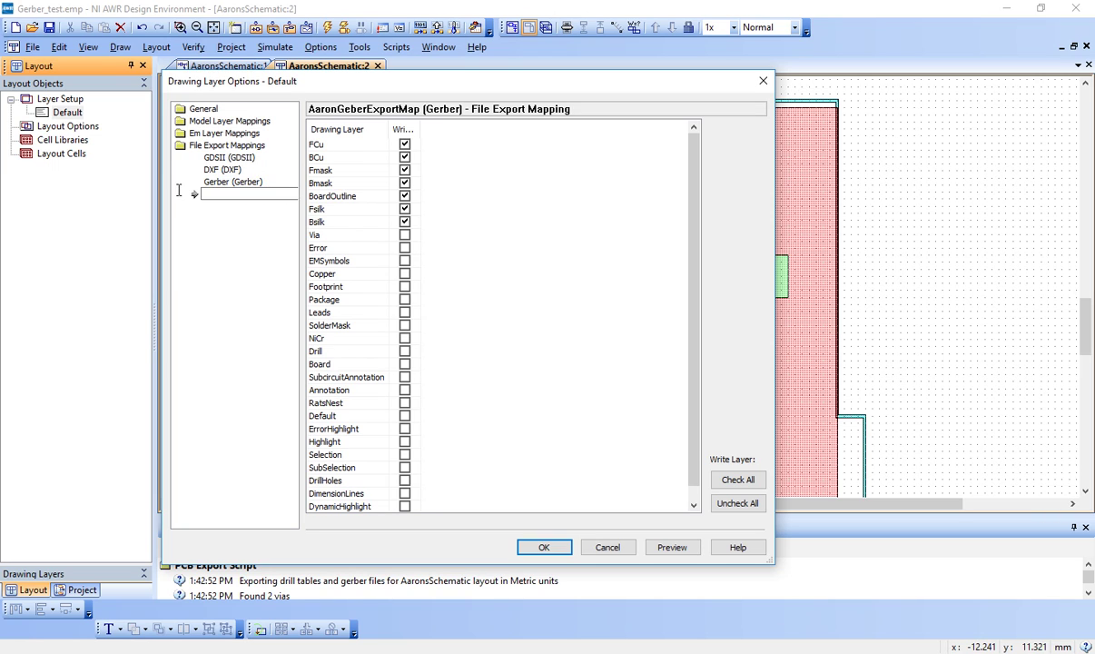
double_click(265, 189)
click(264, 188)
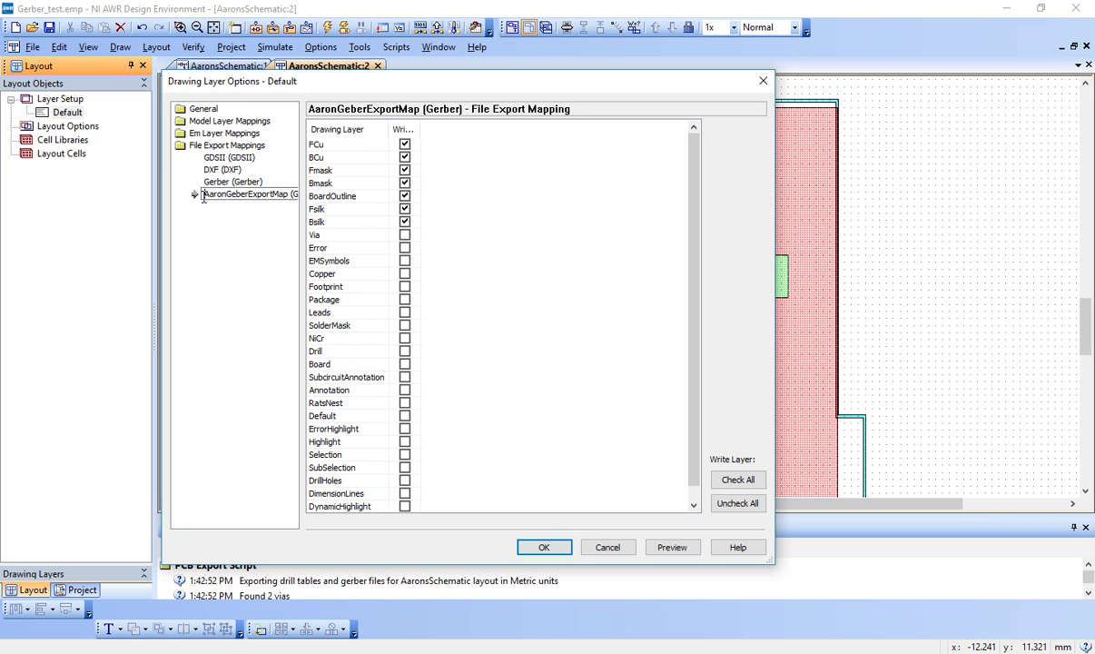
drag(204, 197, 216, 198)
key(Delete)
key(shift+End)
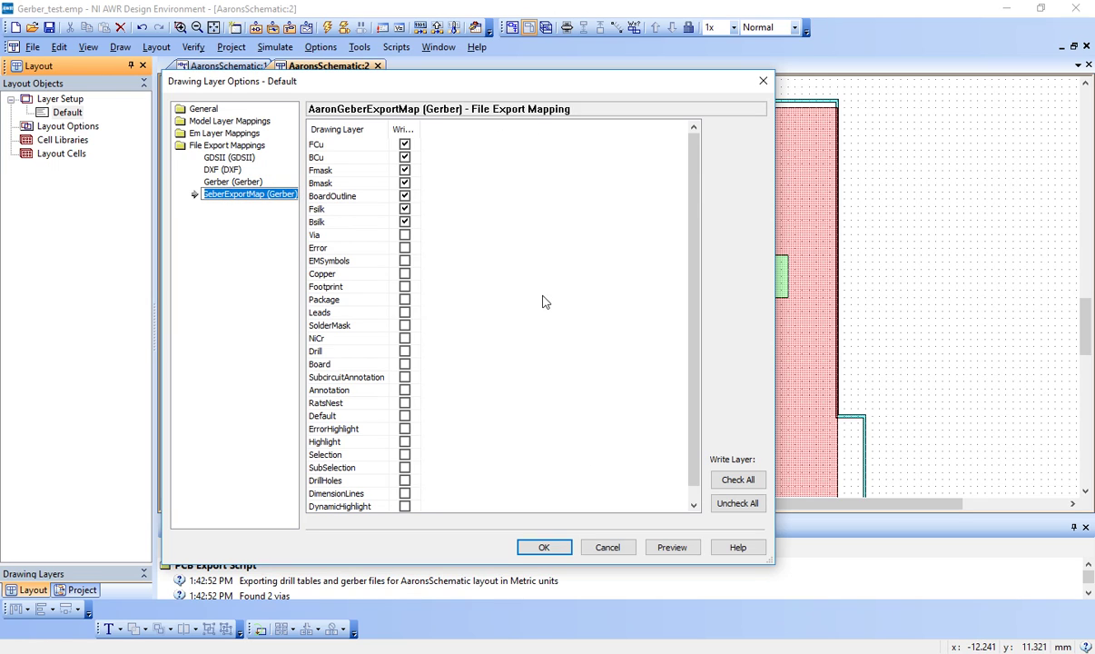
click(545, 547)
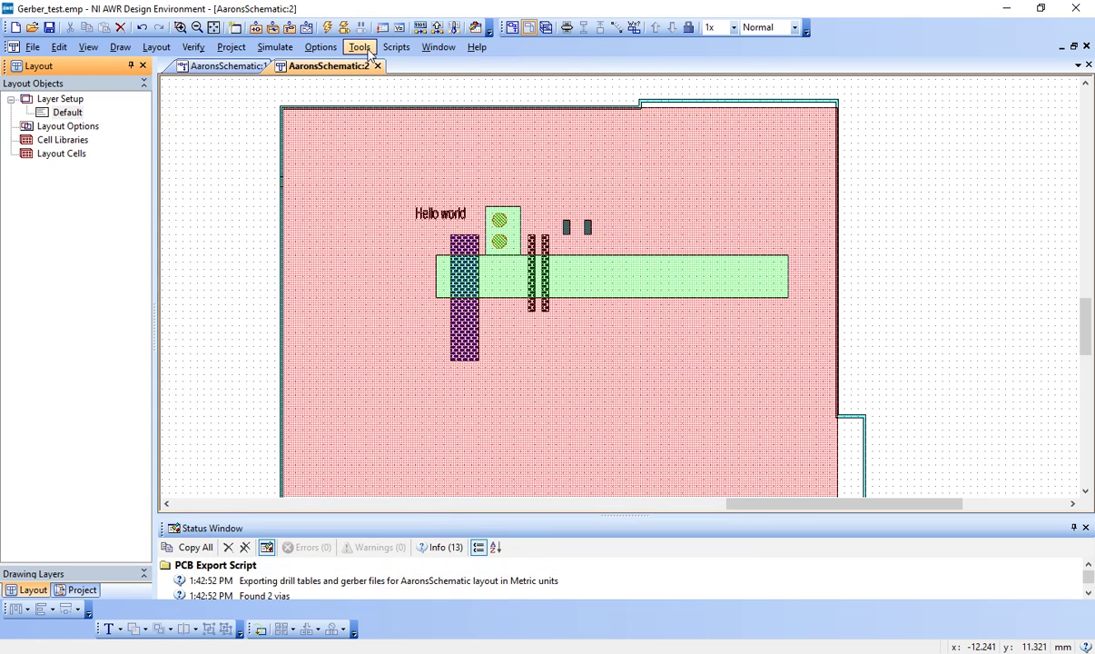
Run Export_PCB_Drill_Gerber with the AaronGeberExportMap mapping, then close AWR.
click(360, 47)
mouse_move(396, 47)
mouse_move(531, 164)
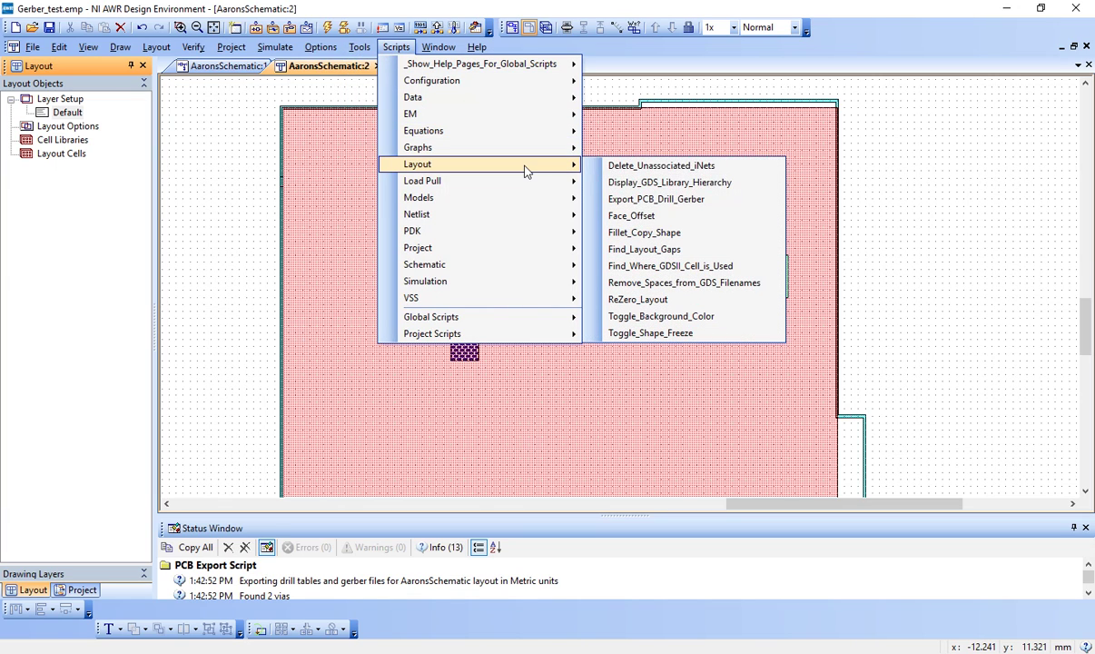
click(698, 200)
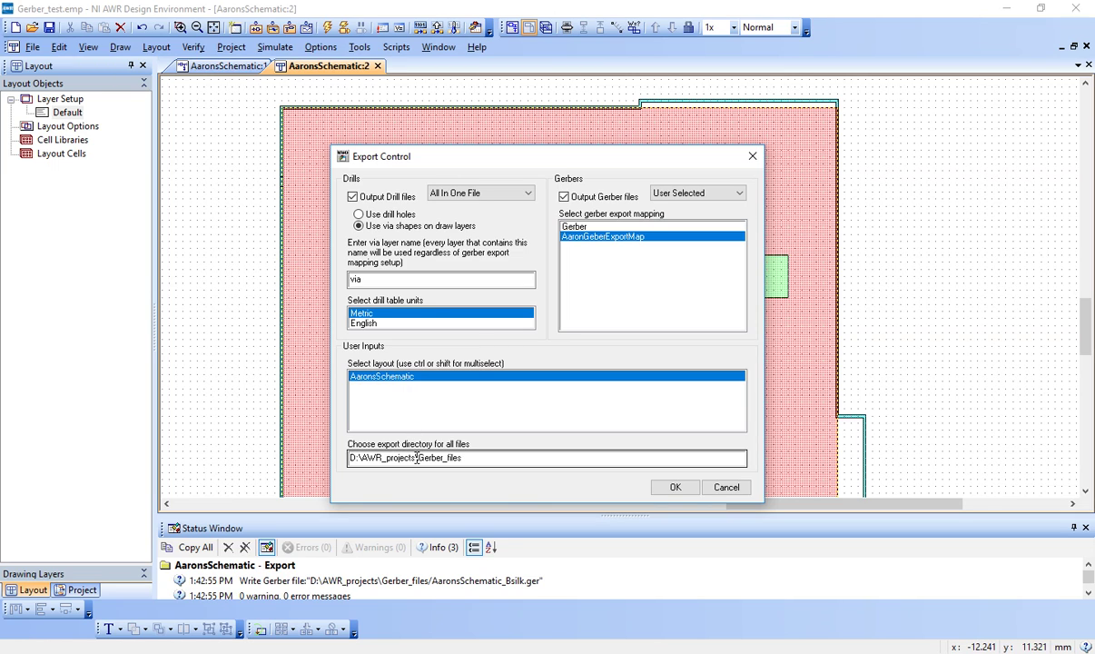
click(590, 228)
click(593, 237)
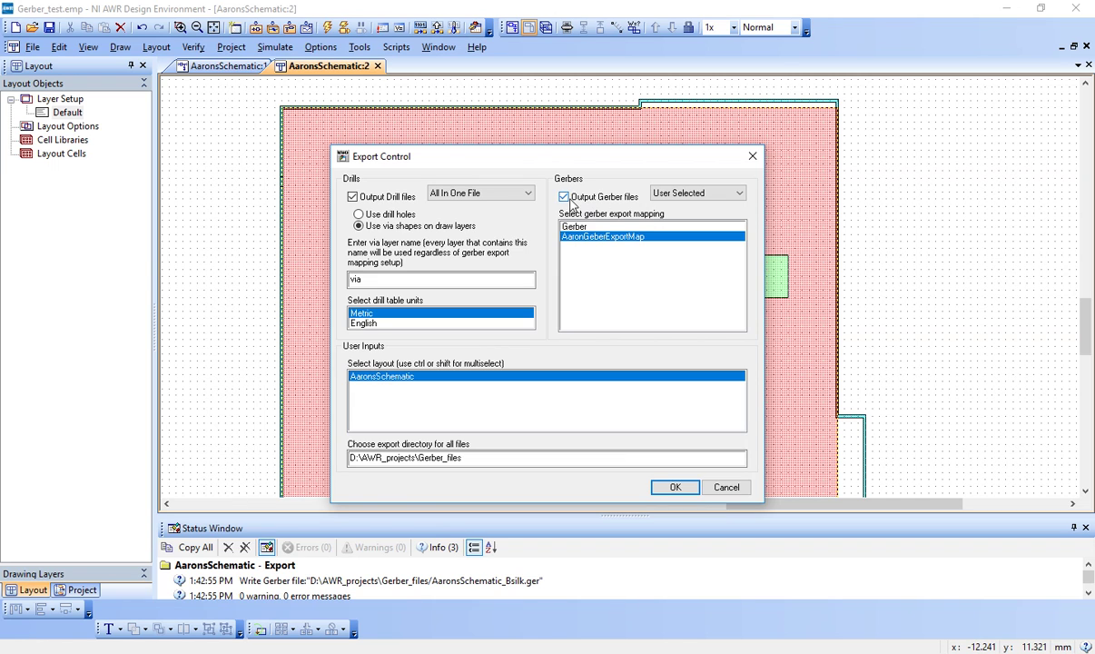
click(670, 487)
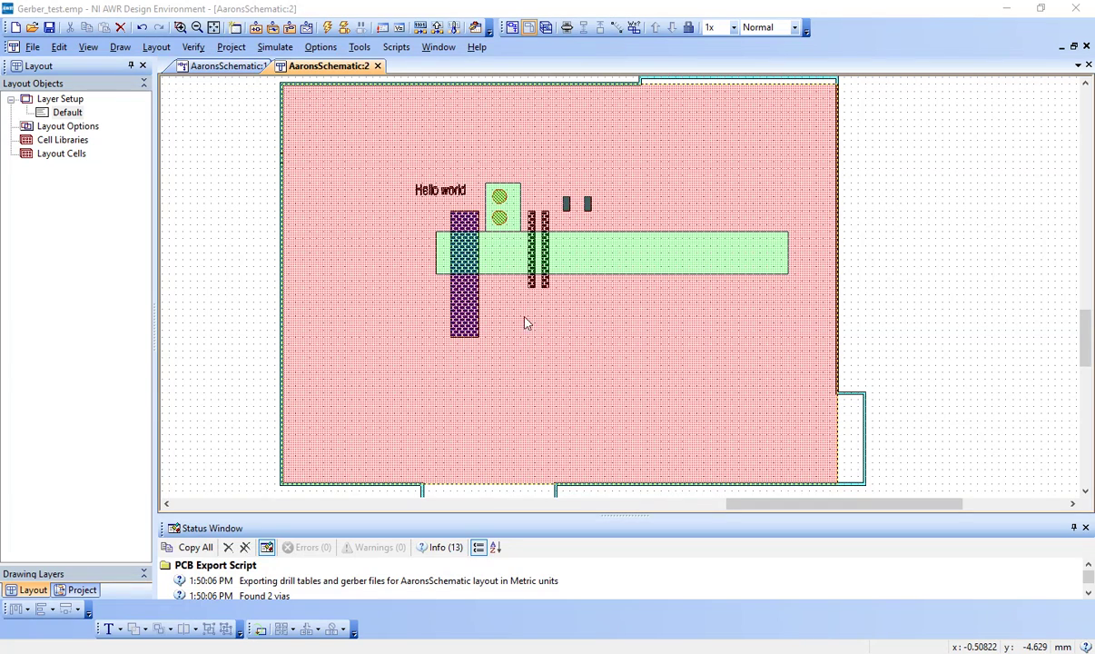
click(1088, 8)
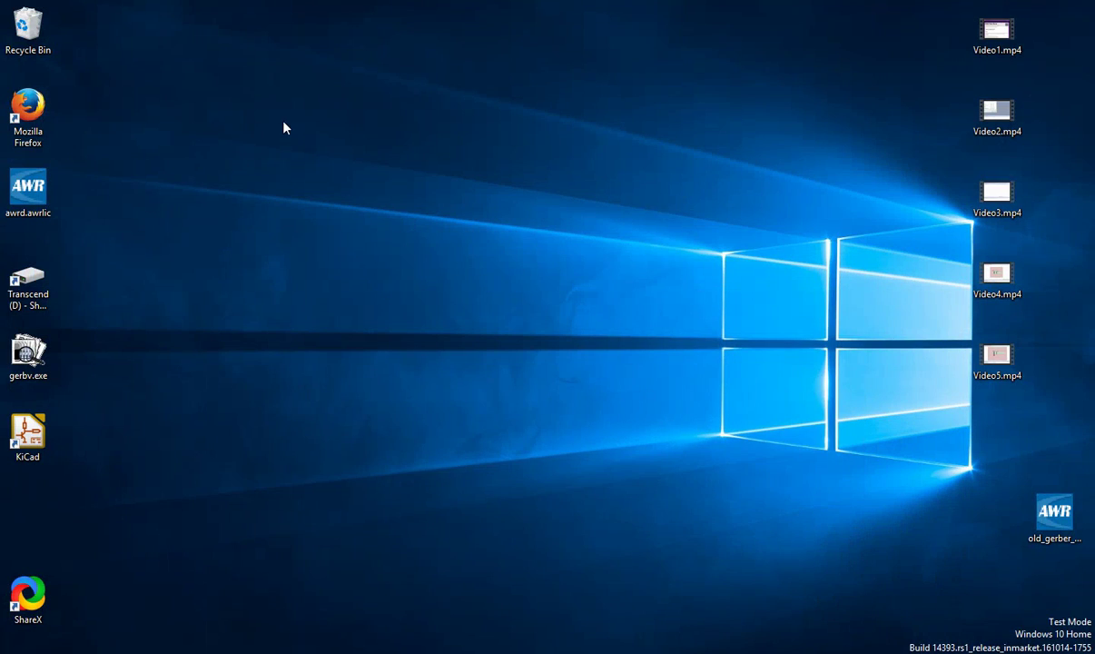
Open D:\AWR_projects\Gerber_files in a maximized window and sort the files by type.
double_click(30, 262)
double_click(325, 195)
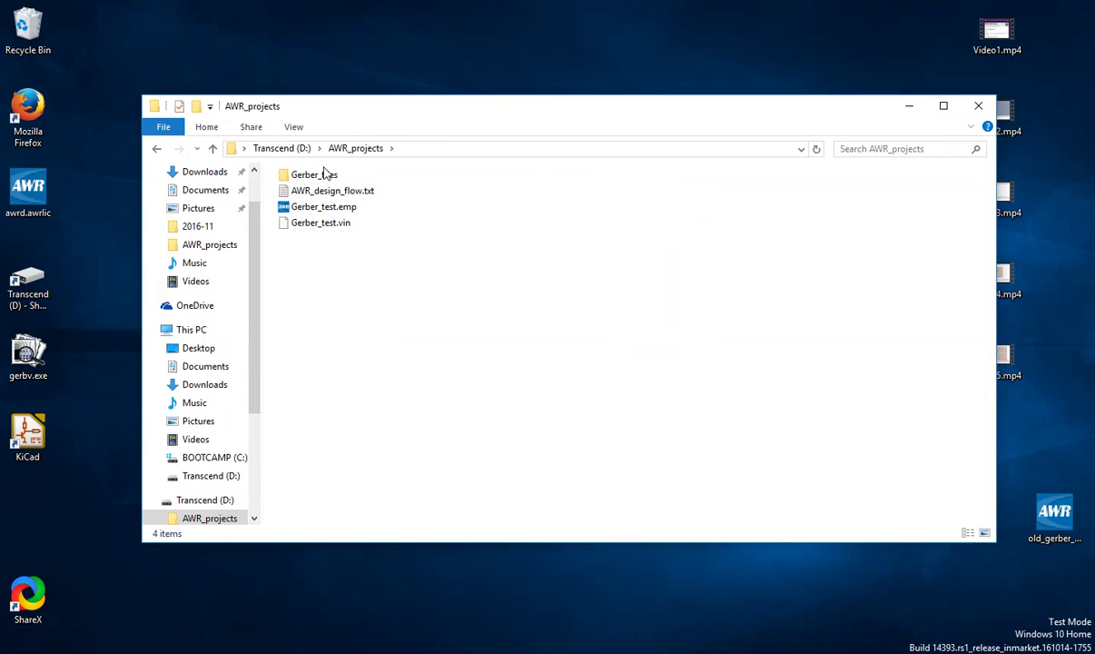
double_click(324, 173)
click(941, 105)
click(449, 73)
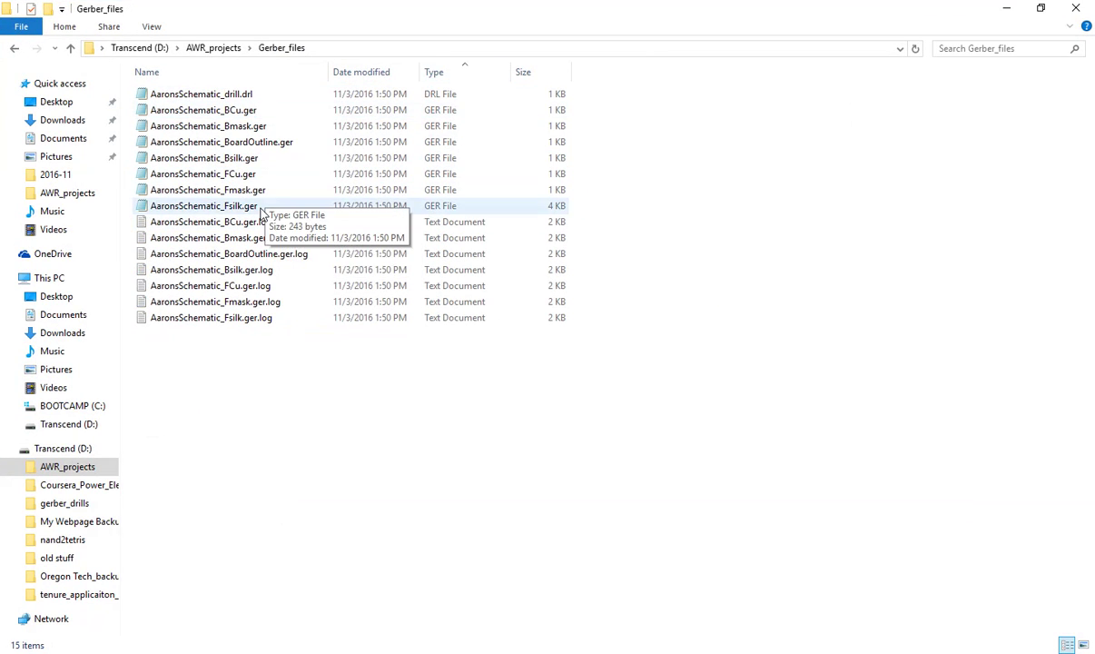
Delete the seven .log files to the Recycle Bin, then launch the gerbv viewer.
click(244, 223)
shift+click(200, 317)
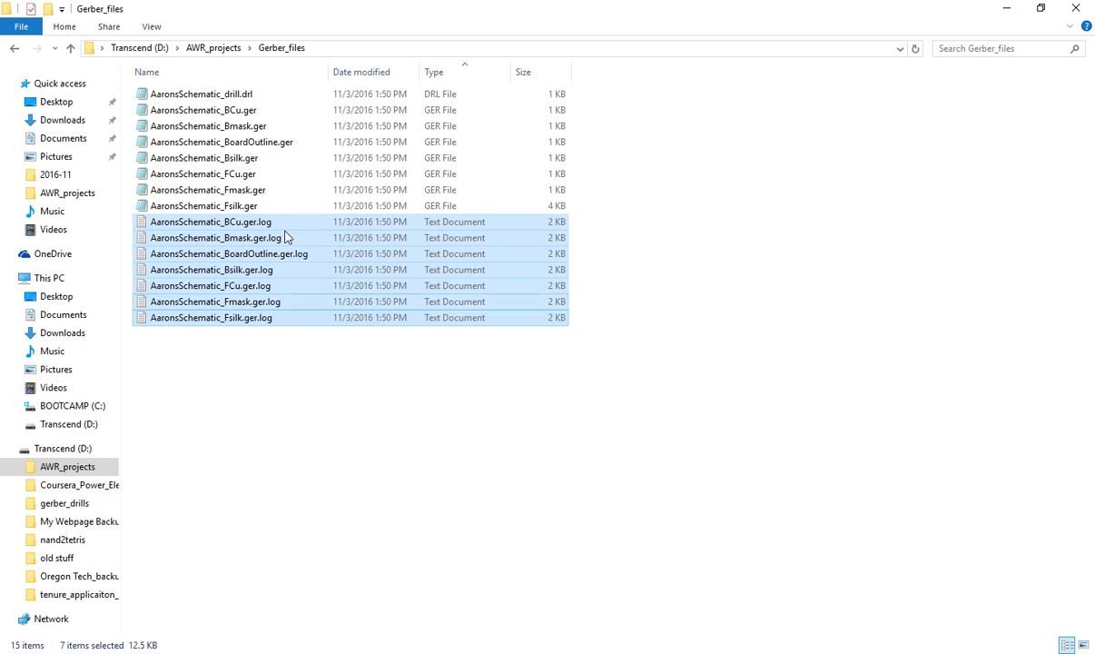
double_click(981, 8)
drag(327, 323, 29, 37)
click(623, 346)
click(946, 107)
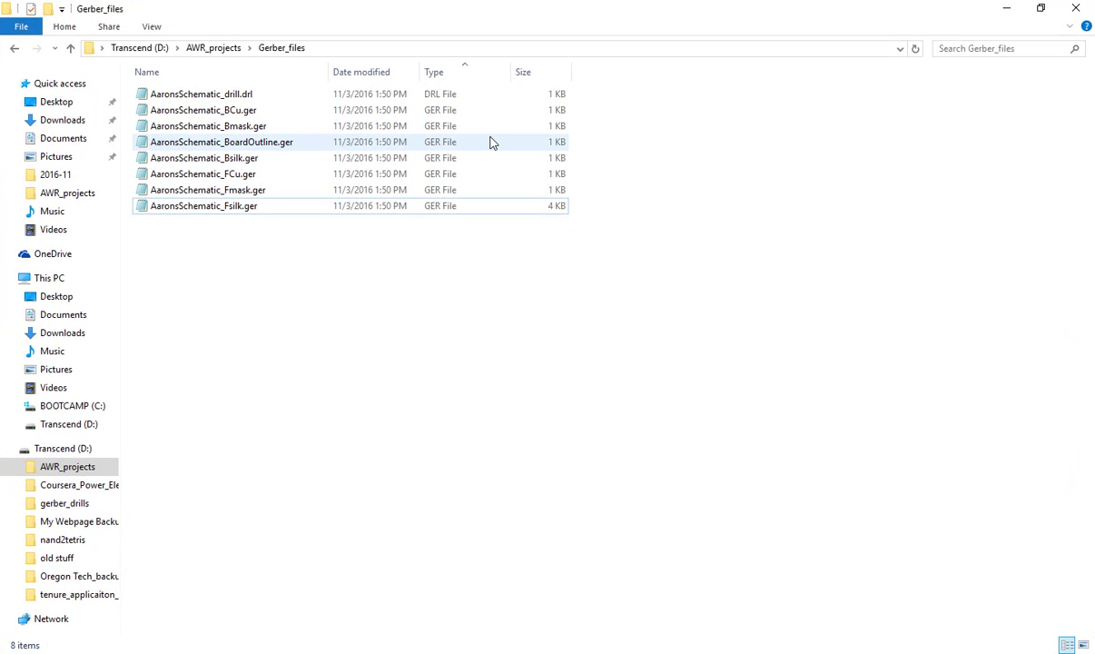
double_click(977, 8)
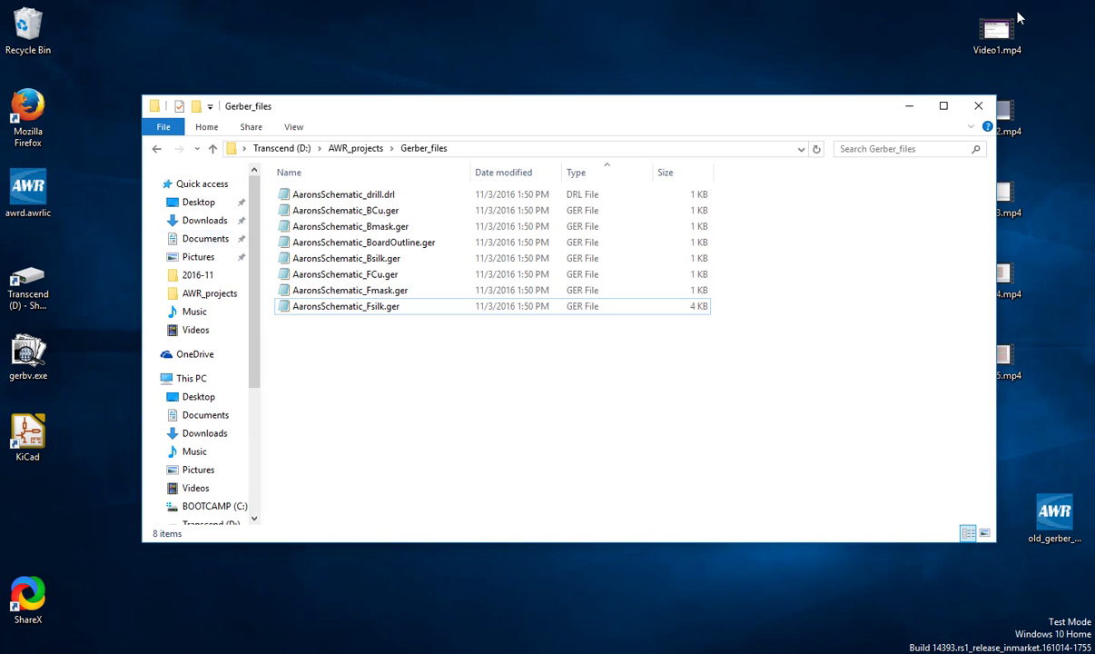
double_click(25, 356)
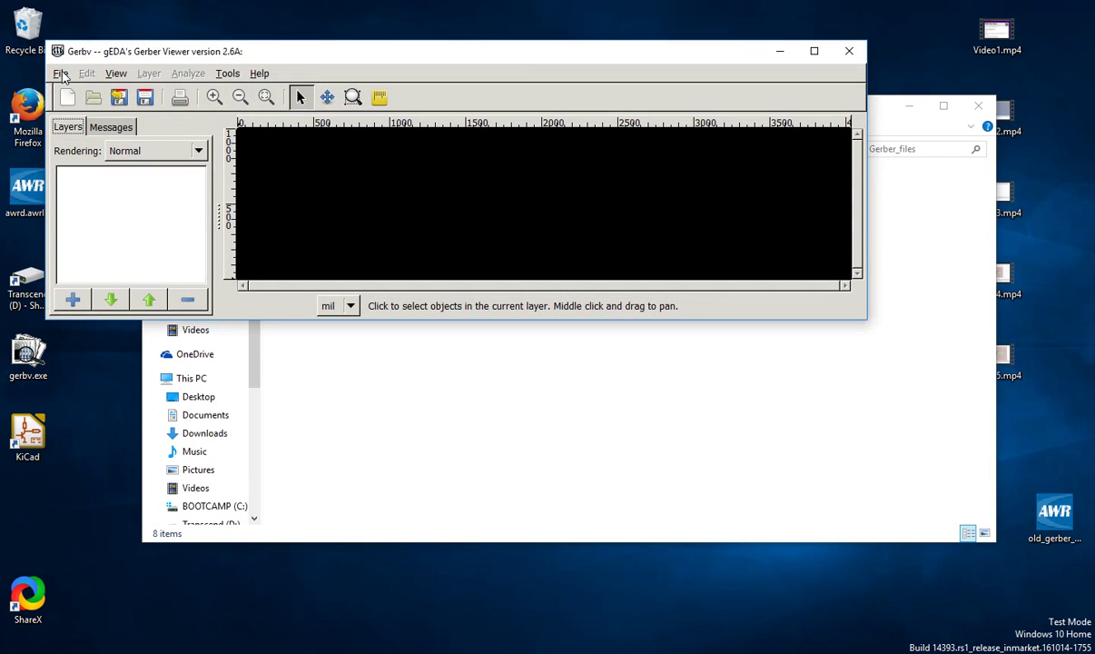
Open all eight Gerber and drill files from D:\AWR_projects\Gerber_files in Gerbv.
click(60, 74)
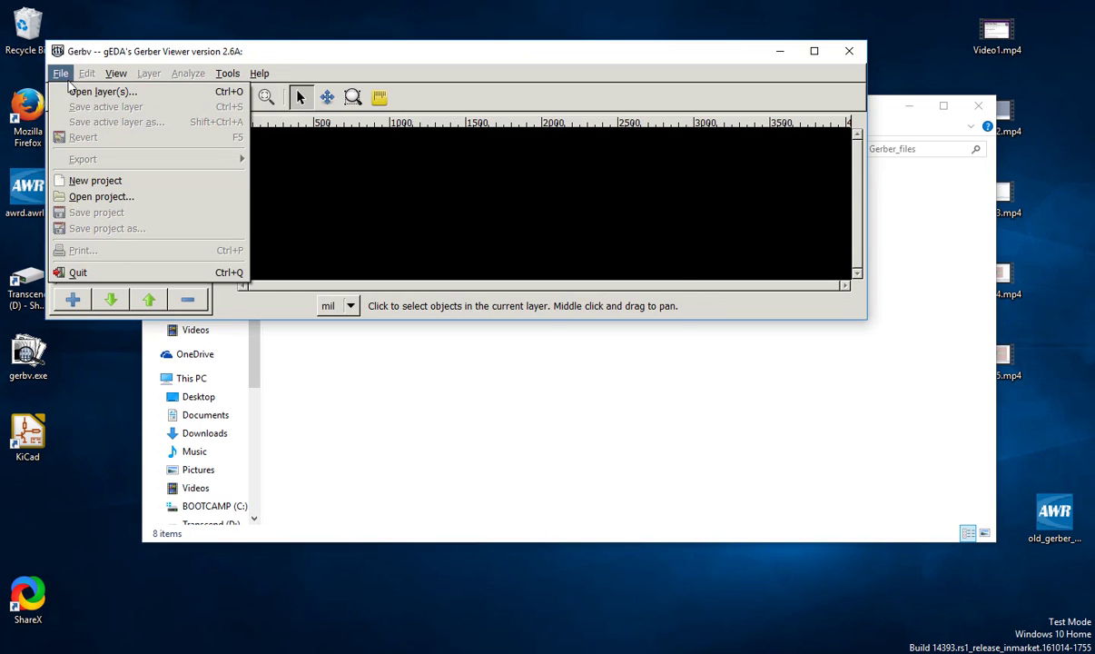
click(76, 92)
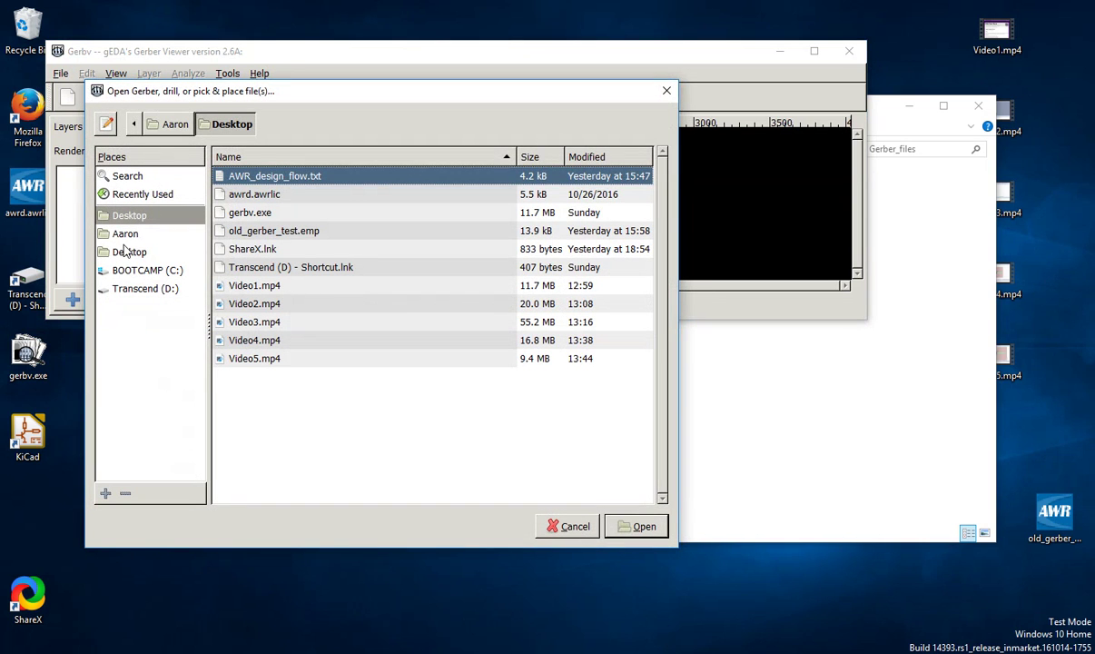
click(139, 289)
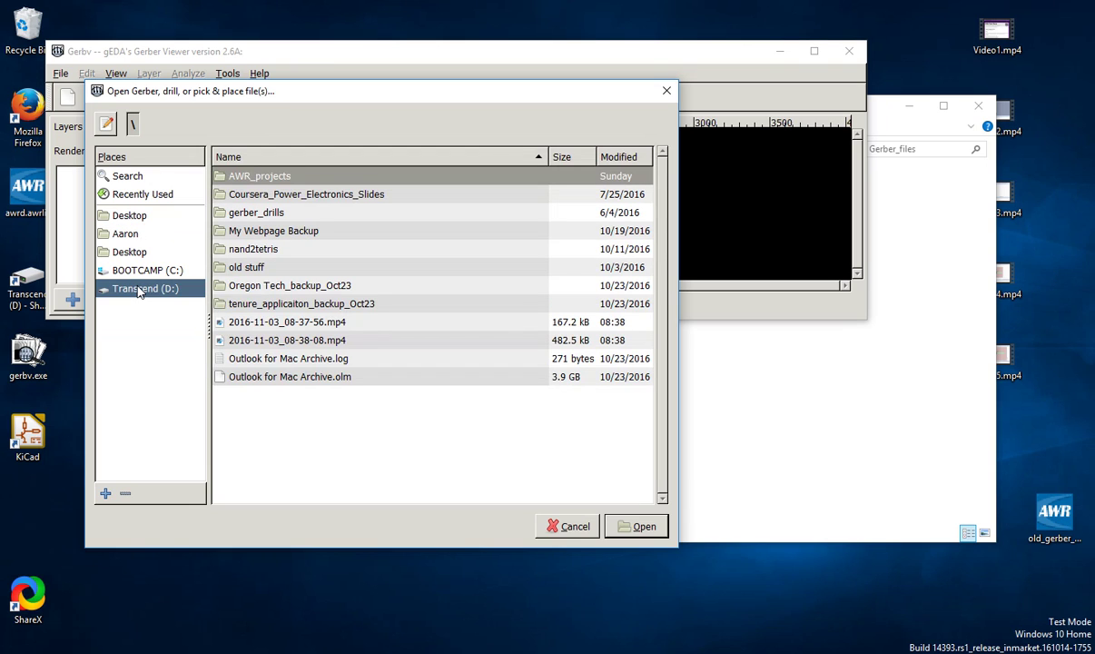
double_click(259, 176)
double_click(259, 175)
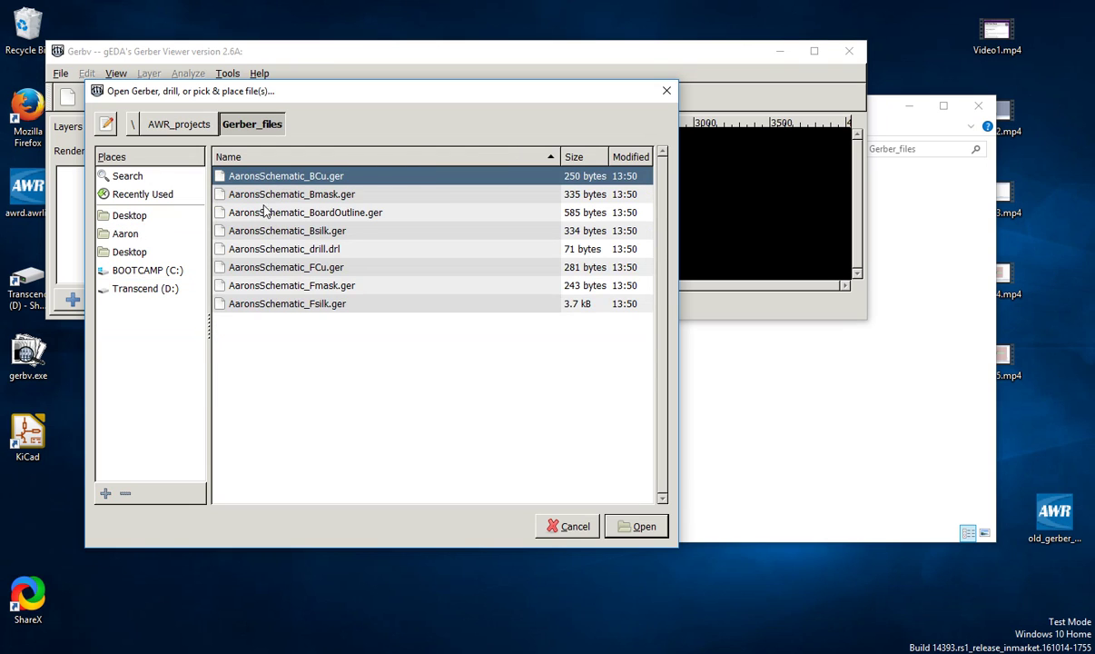
shift+click(264, 303)
click(636, 526)
Enlarge Gerbv to inspect the stacked board layers, then minimize it.
drag(864, 331, 1002, 559)
scroll(688, 466, up, 6)
scroll(687, 466, down, 5)
scroll(688, 473, up, 4)
scroll(688, 473, down, 1)
scroll(276, 360, up, 2)
scroll(276, 360, down, 3)
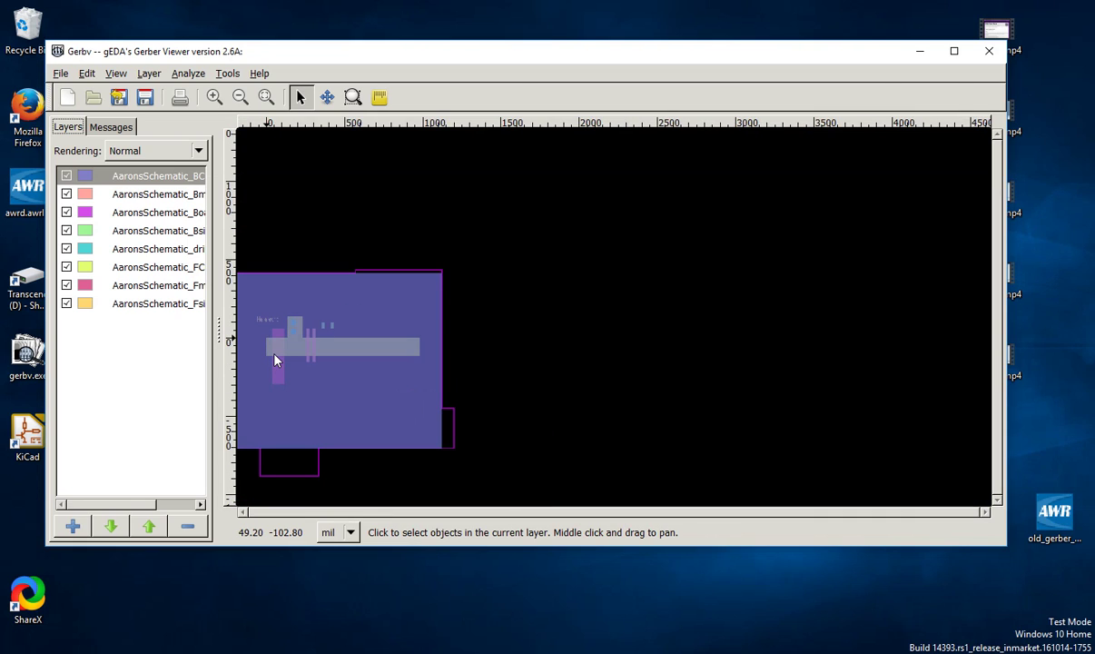
drag(188, 51, 187, 4)
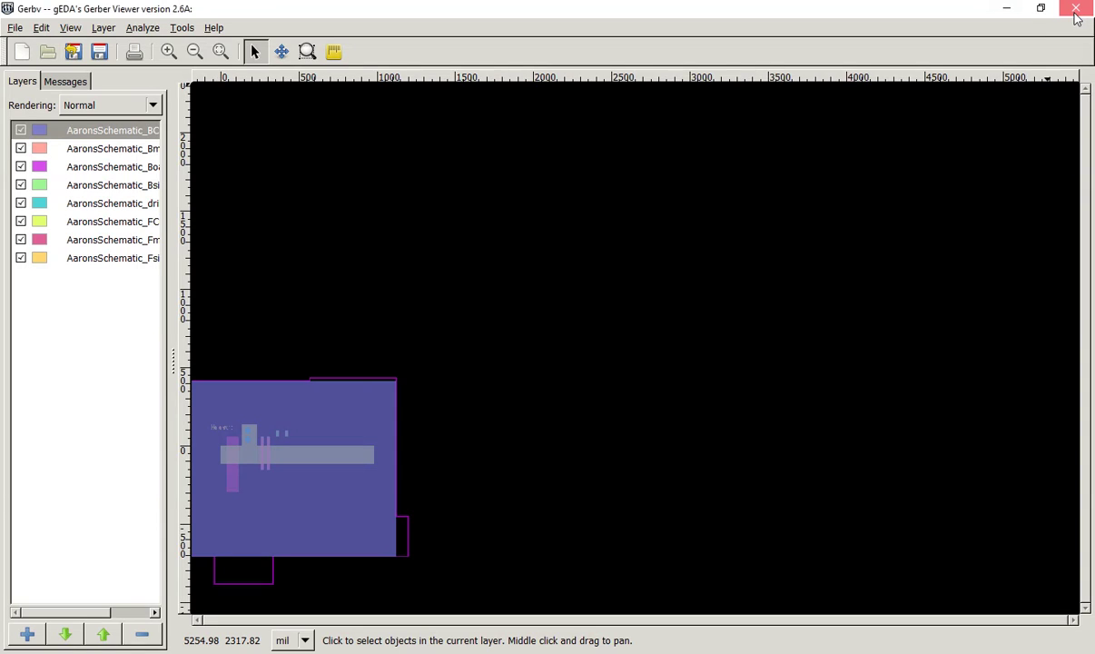
click(1008, 8)
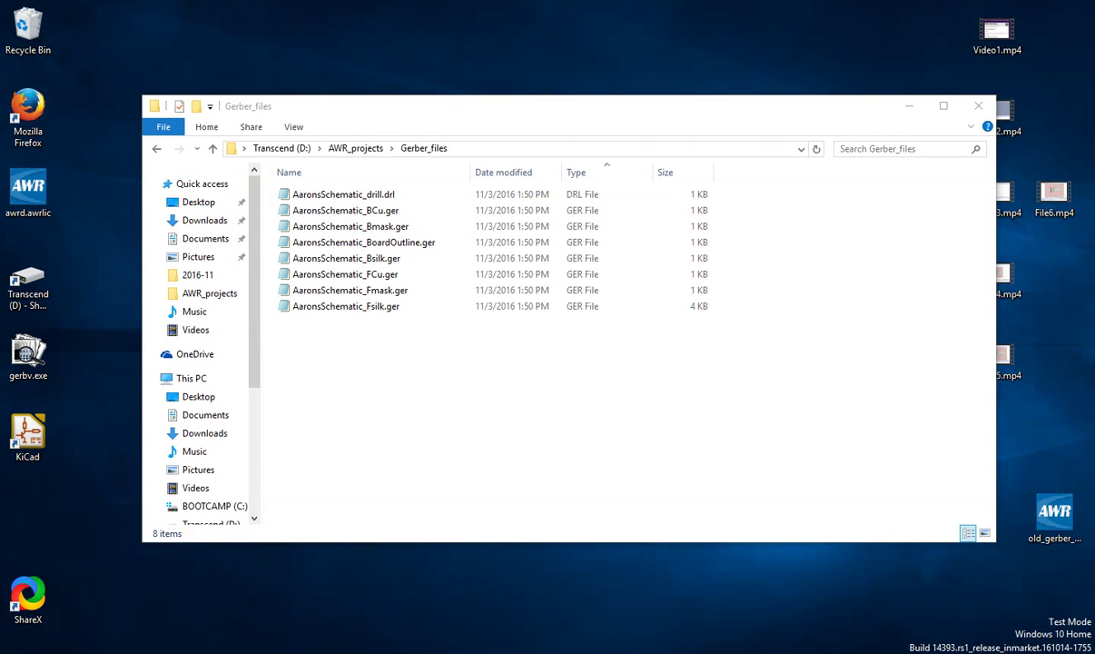
On OSH Park's guidelines page, highlight the .GTL extension for the top copper layer.
key(alt+Tab)
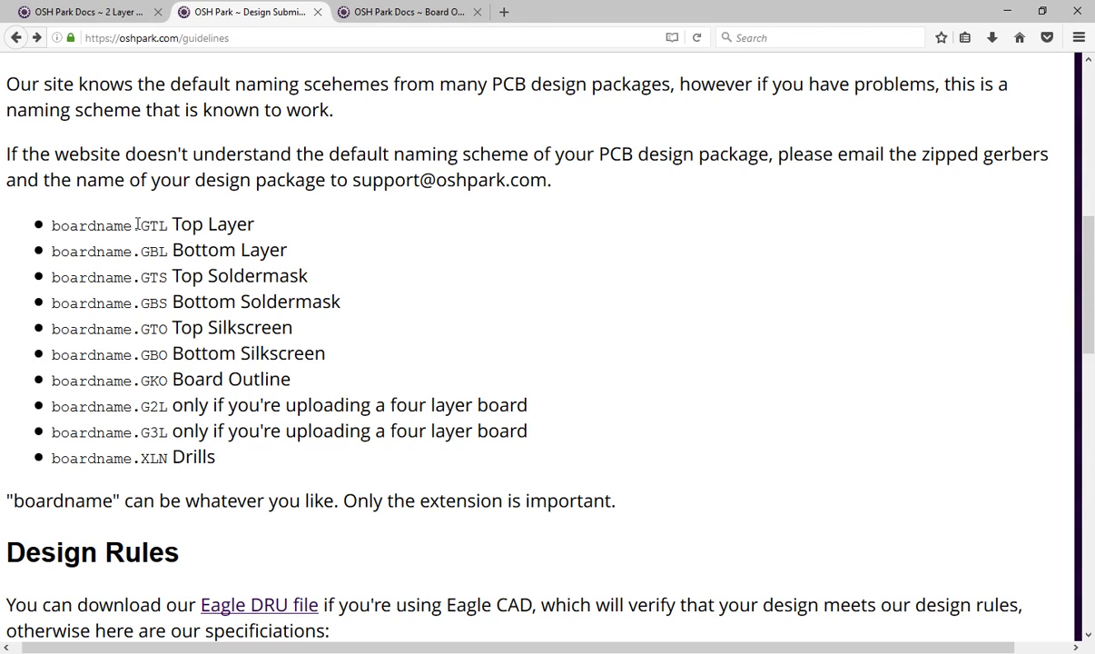
drag(141, 224, 167, 277)
drag(169, 225, 140, 252)
Maximize Gerber_files and rename the drill file to .XLN and BCu to .GBL.
click(1014, 9)
click(943, 106)
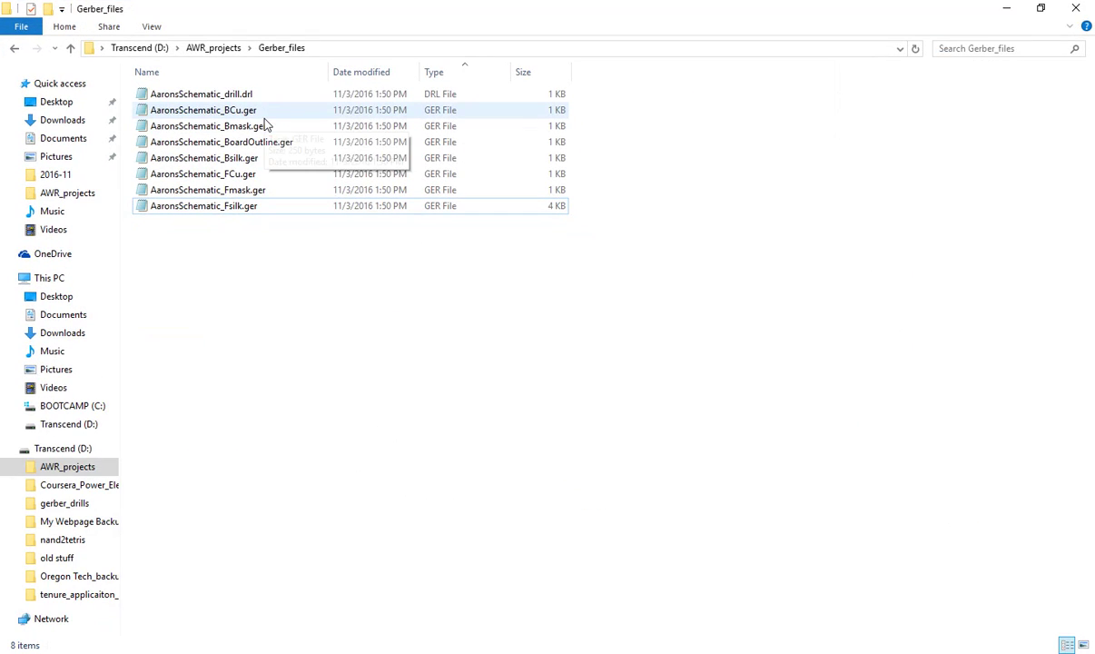
click(248, 96)
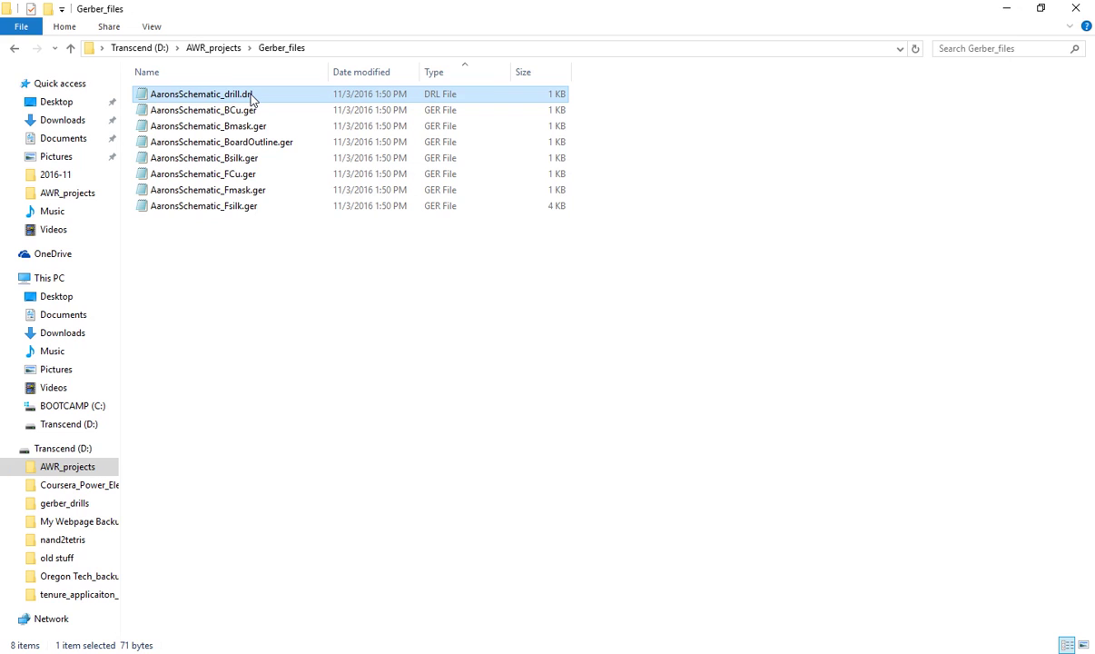
click(250, 97)
key(End)
key(BackSpace)
key(BackSpace)
key(BackSpace)
text(XLN)
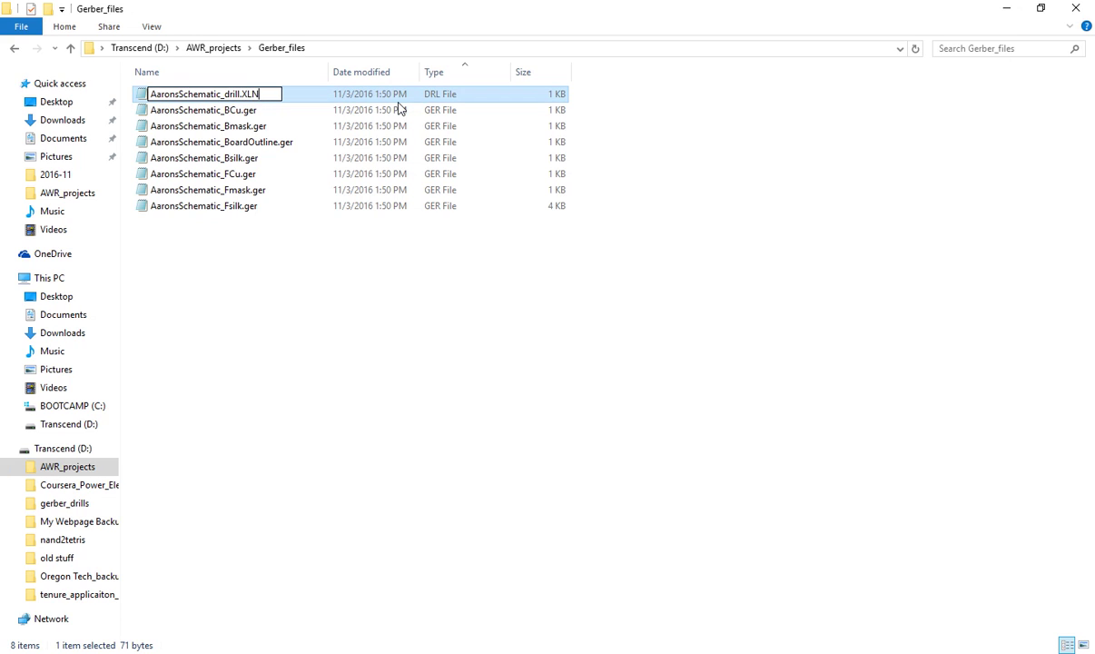
click(289, 112)
key(Return)
click(252, 113)
double_click(250, 110)
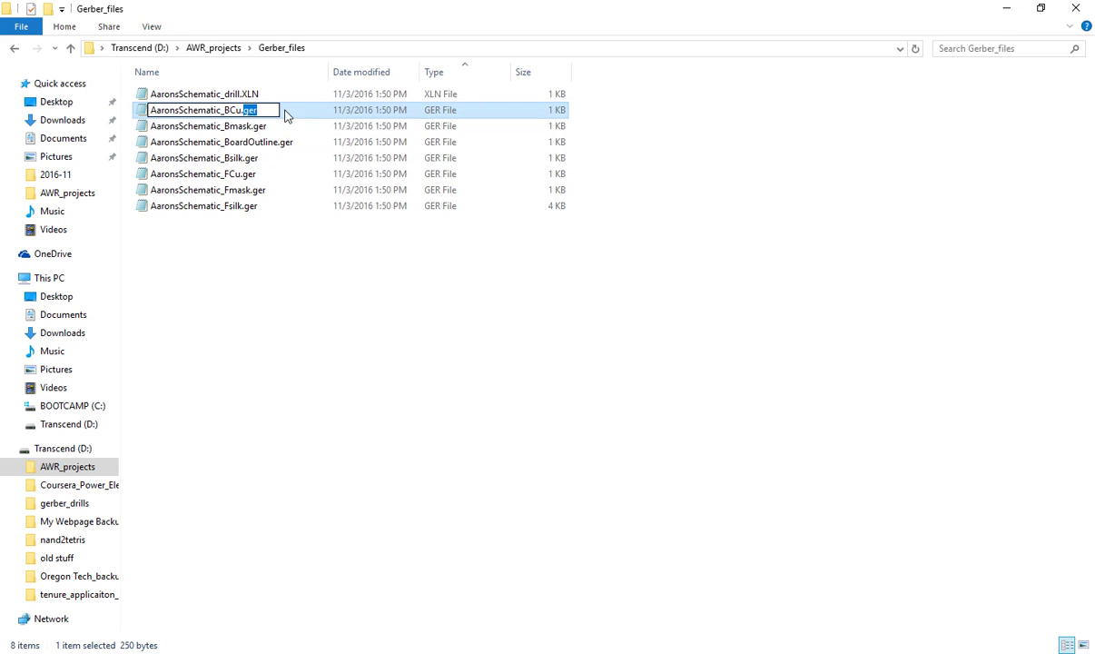
text(GBL)
key(Return)
key(Return)
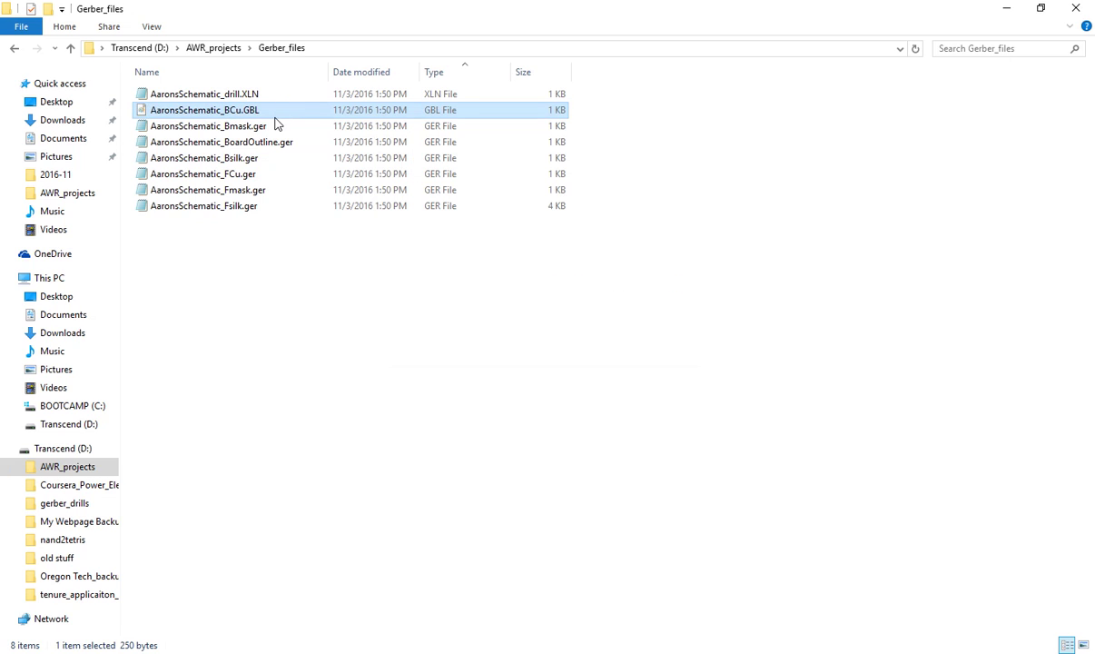
click(253, 130)
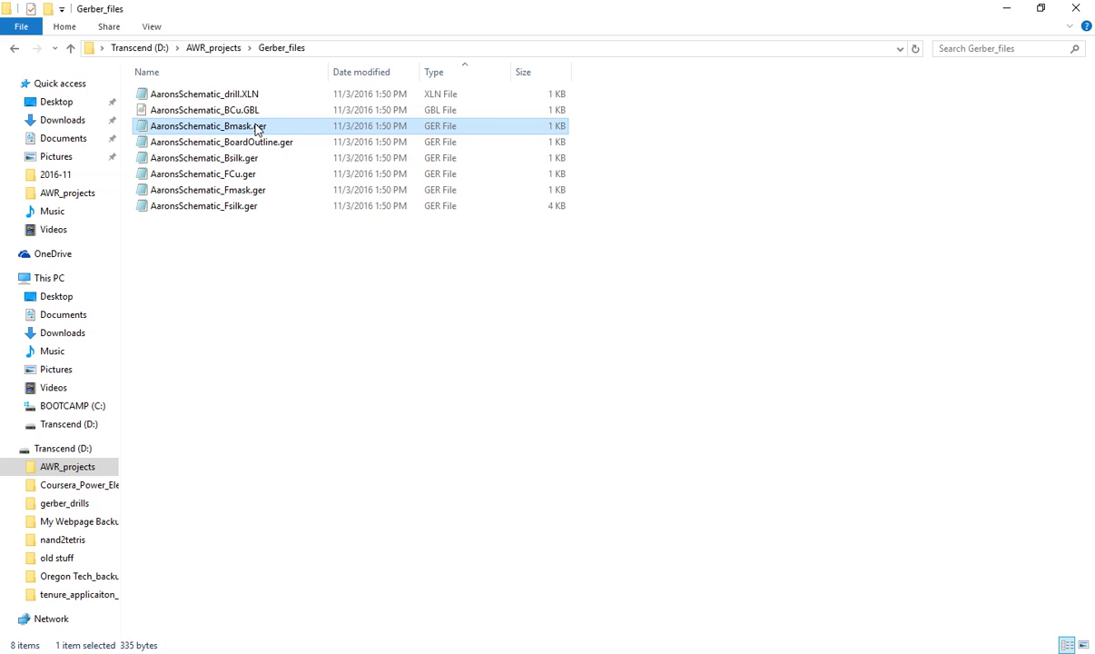
Change the Bmask extension to .GBS and BoardOutline to .GKO.
click(257, 128)
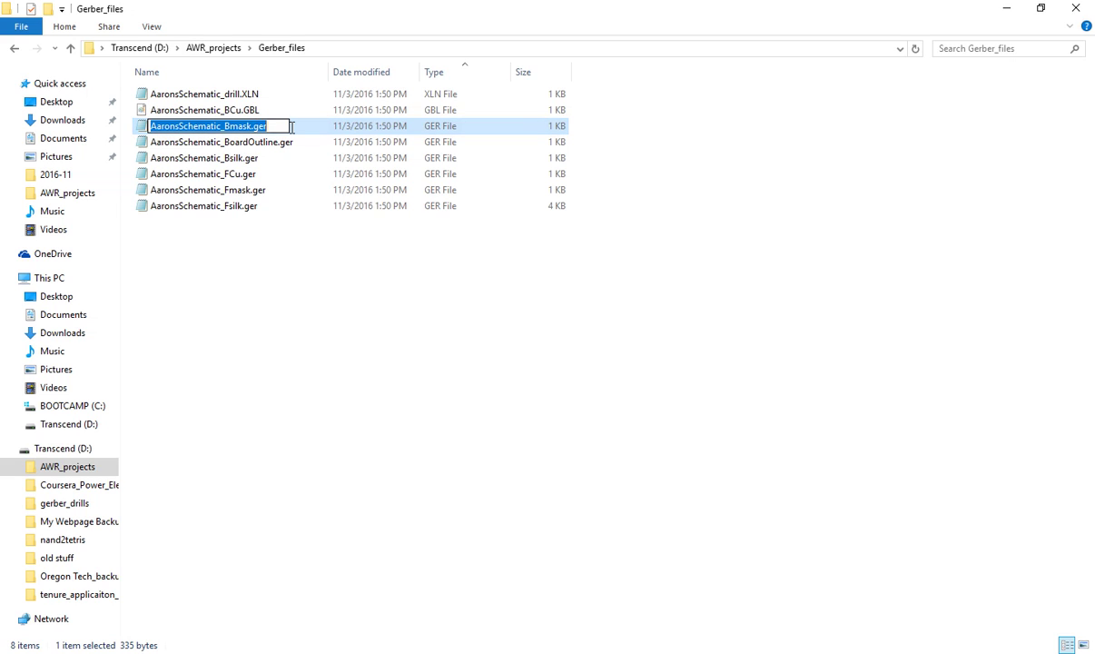
click(264, 127)
key(BackSpace)
key(BackSpace)
key(BackSpace)
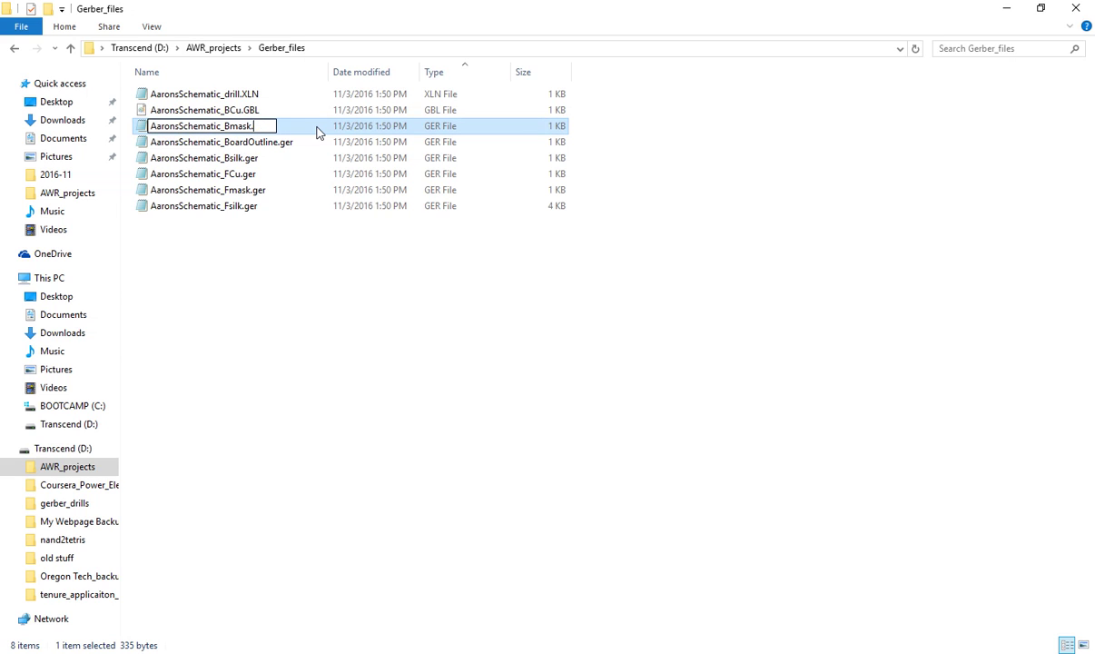
text(GBS)
key(Return)
key(Return)
click(282, 151)
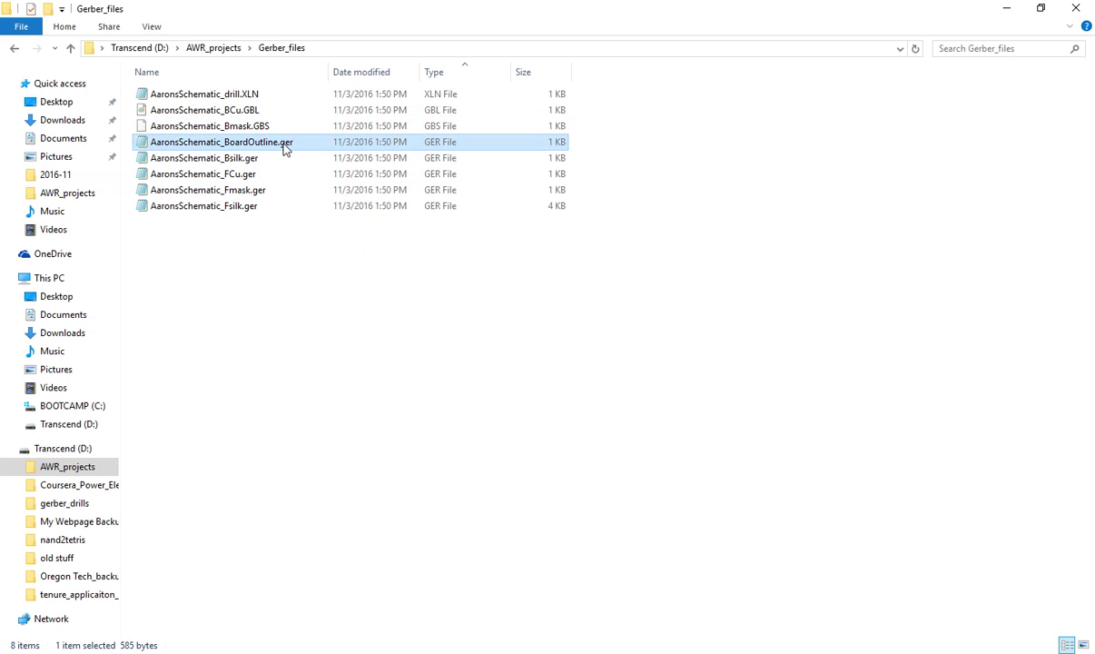
click(283, 142)
drag(284, 142, 325, 148)
text(GKO)
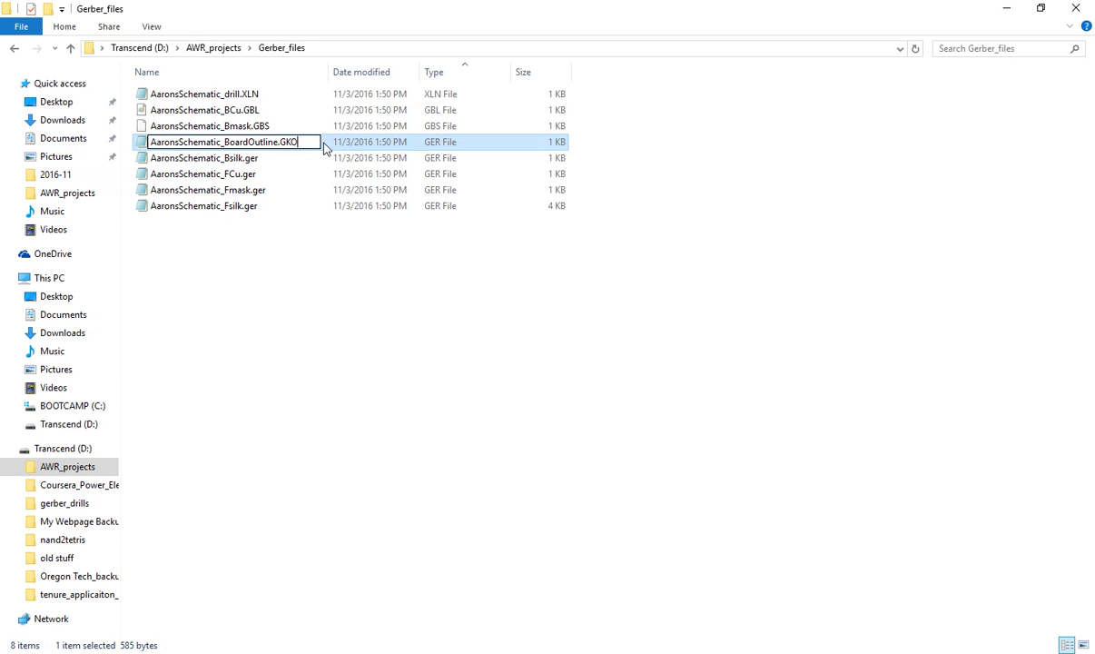
key(Return)
key(Return)
Change the Bsilk extension to .GBO and FCu to .GTL.
click(251, 158)
click(253, 161)
drag(243, 159, 289, 166)
key(BackSpace)
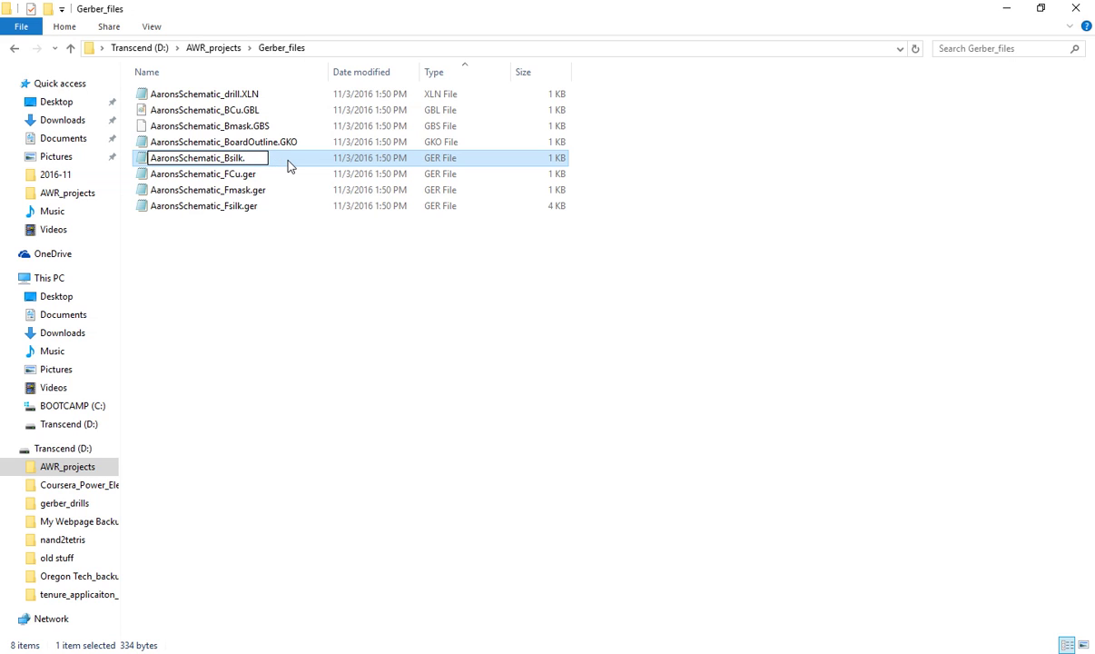
text(GBO)
key(Return)
key(Return)
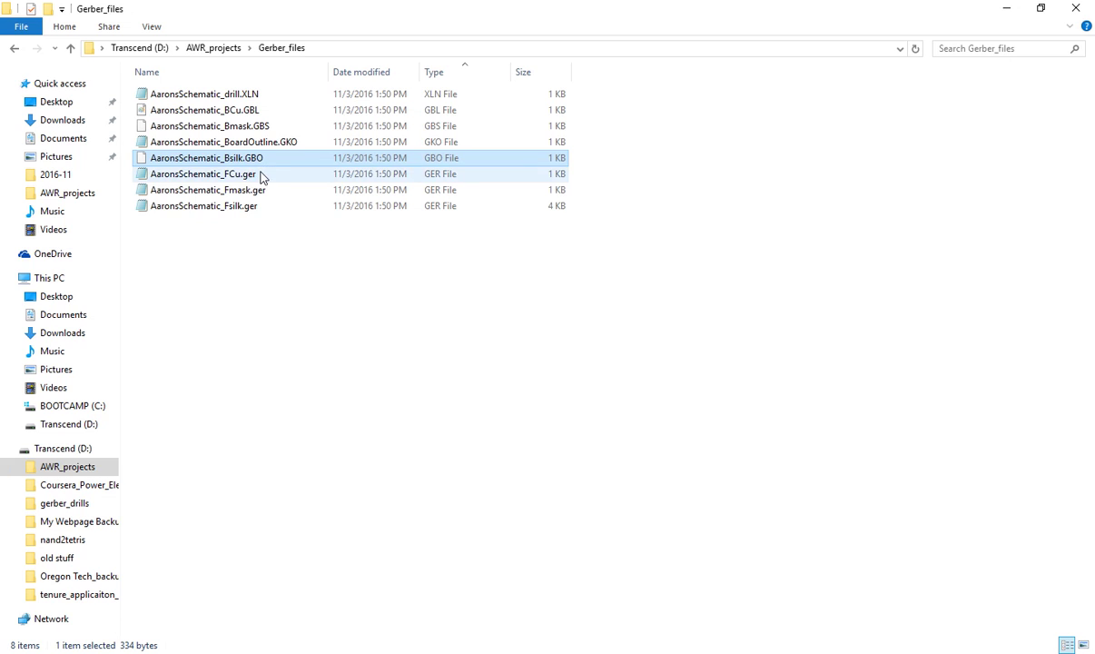
click(261, 176)
click(251, 179)
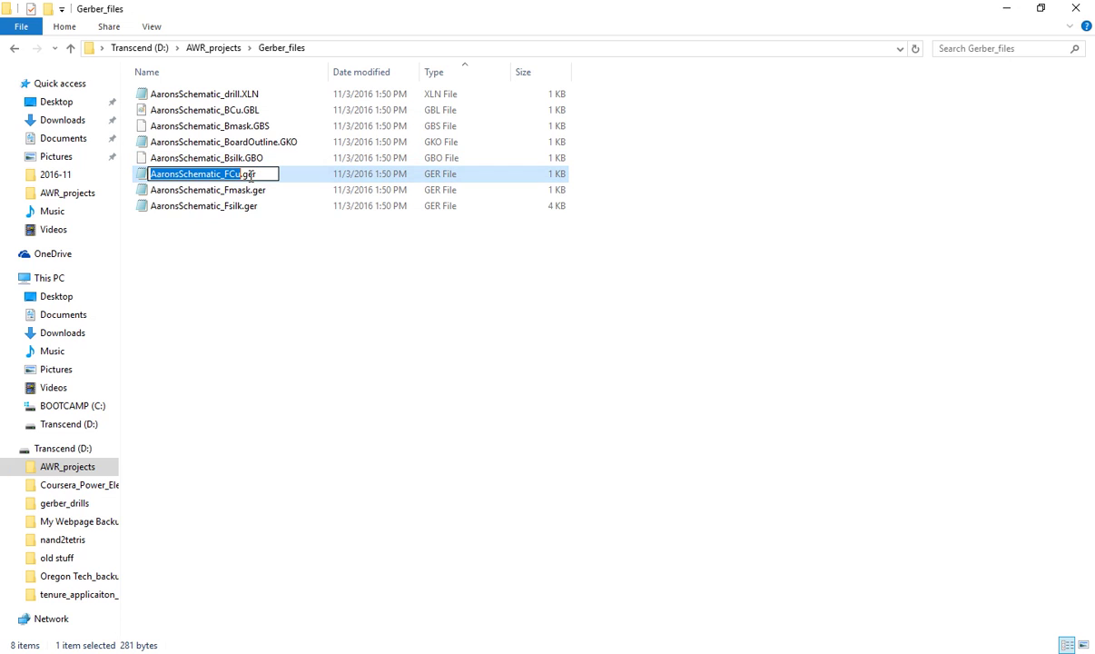
click(244, 174)
drag(243, 175, 284, 185)
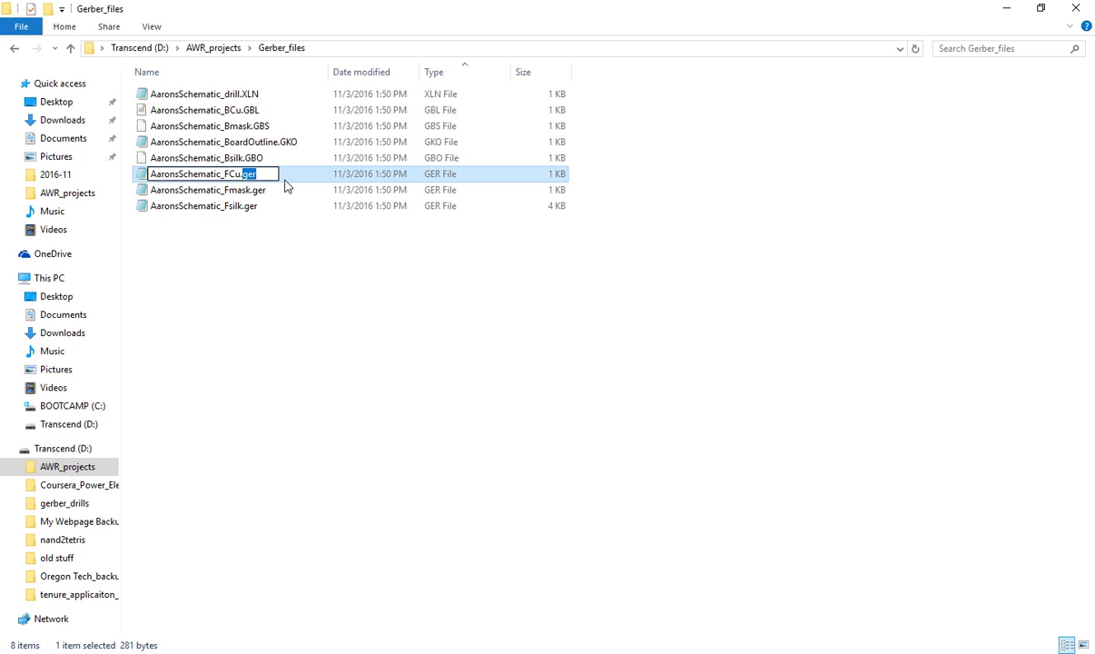
text(GTL)
key(Return)
key(Return)
Change the Fmask extension to .GTS and Fsilk to .GTO.
click(261, 192)
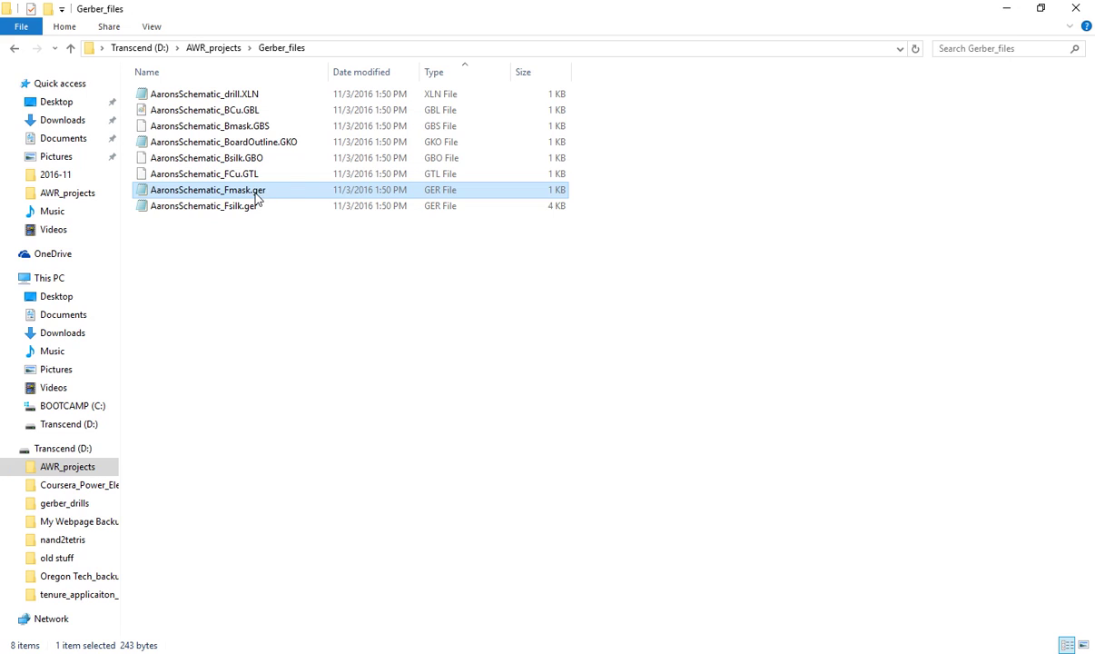
click(257, 191)
click(256, 190)
drag(256, 191, 296, 202)
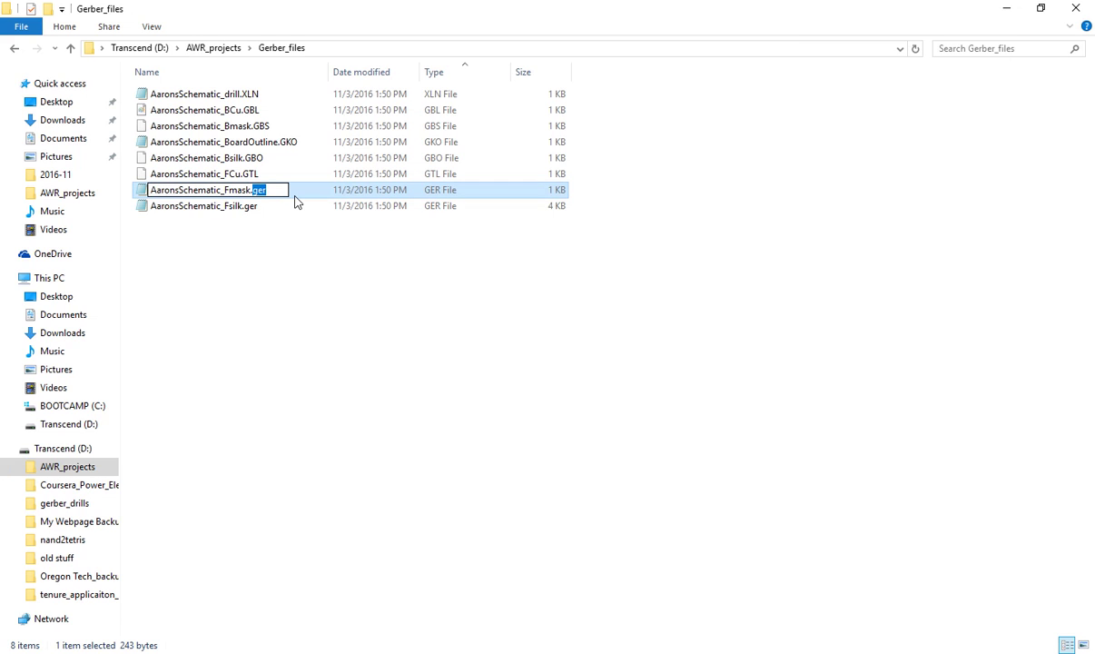
text(GTS)
key(Return)
key(Return)
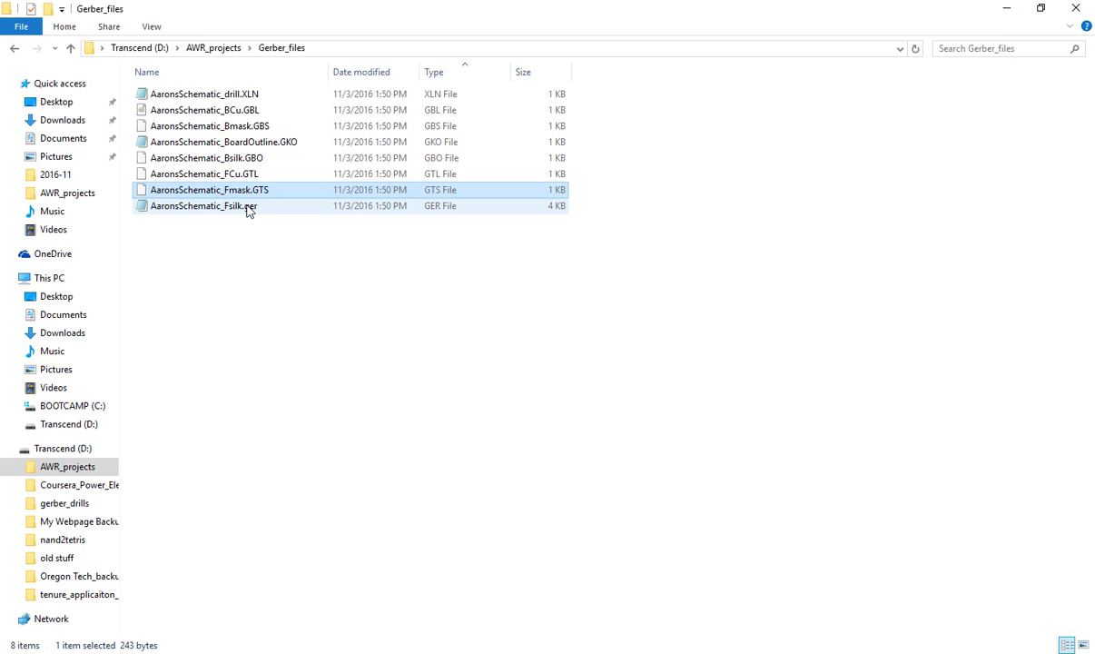
click(248, 208)
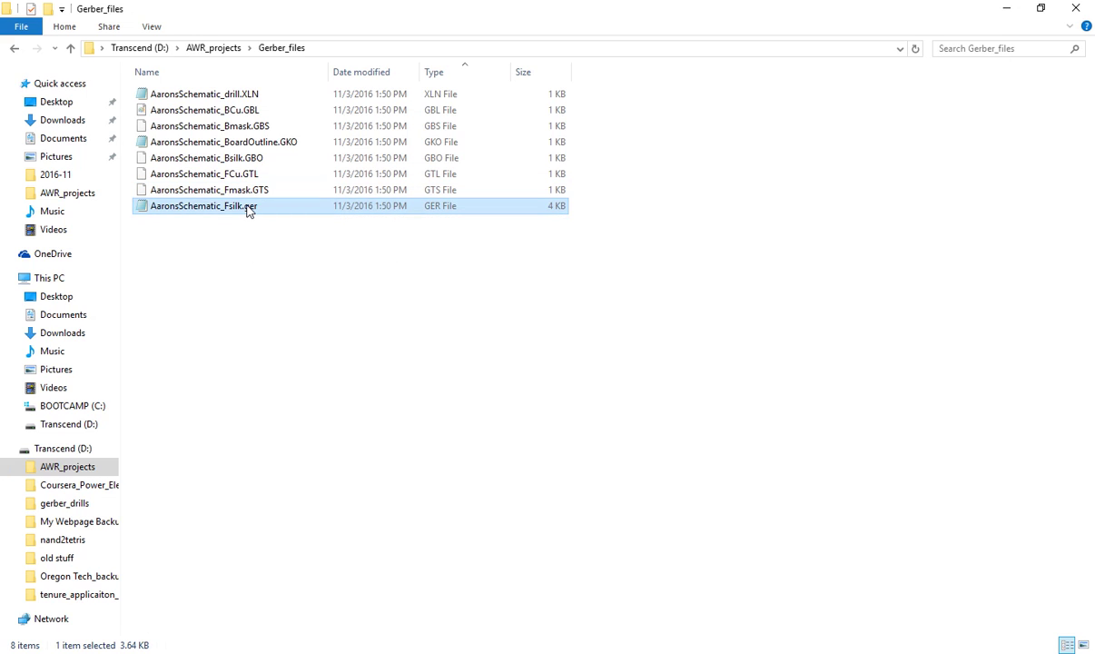
key(F2)
key(End)
key(shift+Left)
key(shift+Left)
key(shift+Left)
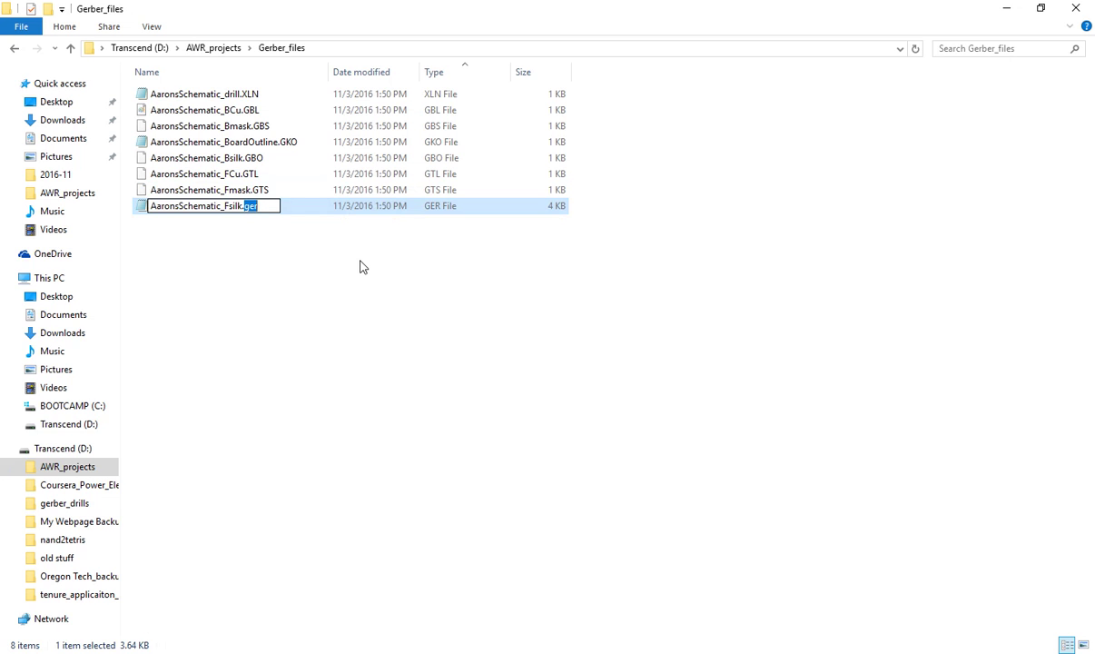
text(GTO)
key(Return)
key(Return)
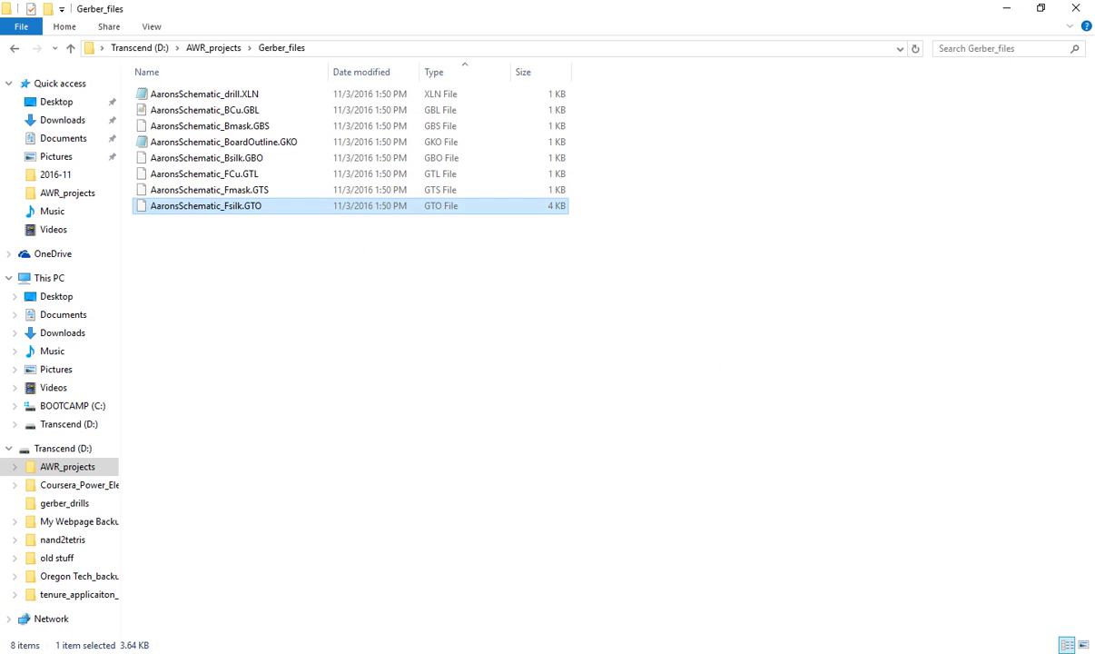
Return to the OSH Park site in Firefox.
key(alt+Tab)
scroll(531, 196, down, 1)
scroll(533, 164, up, 3)
Scroll to the bottom of oshpark.com and choose Get Started Now to reach the upload page.
drag(1084, 298, 1091, 490)
click(571, 432)
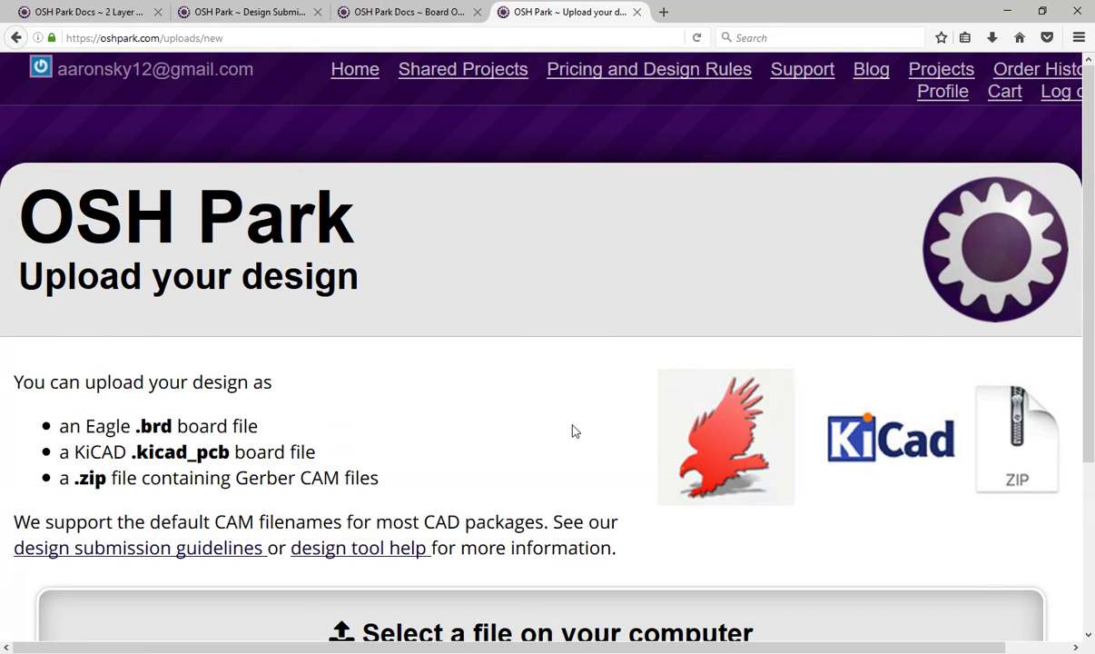
scroll(572, 431, down, 5)
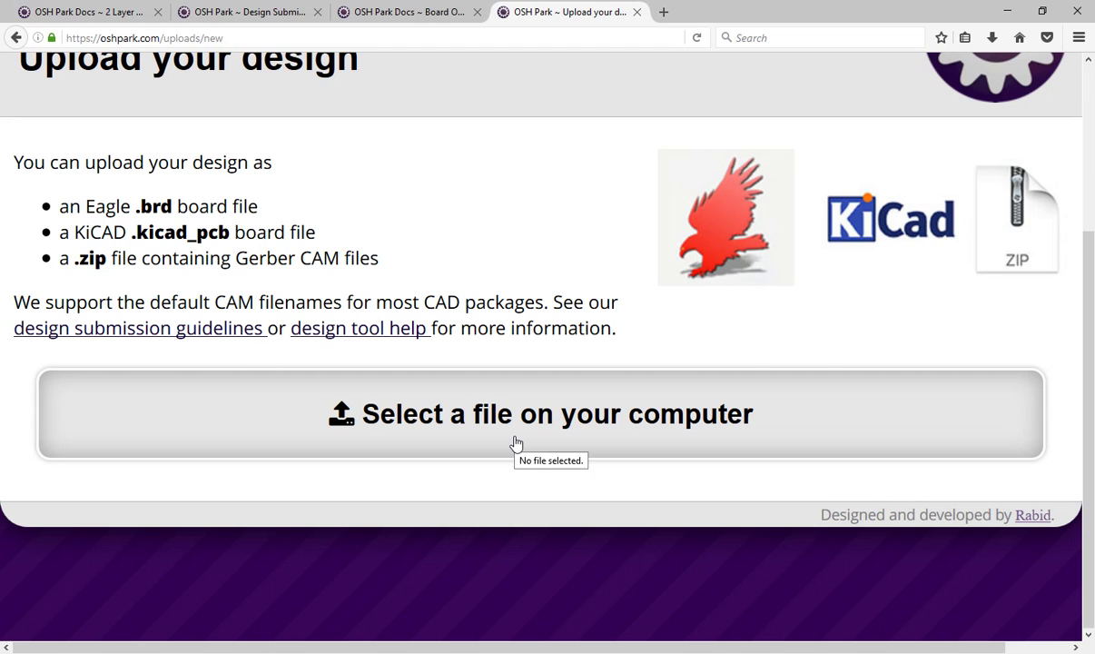
click(385, 643)
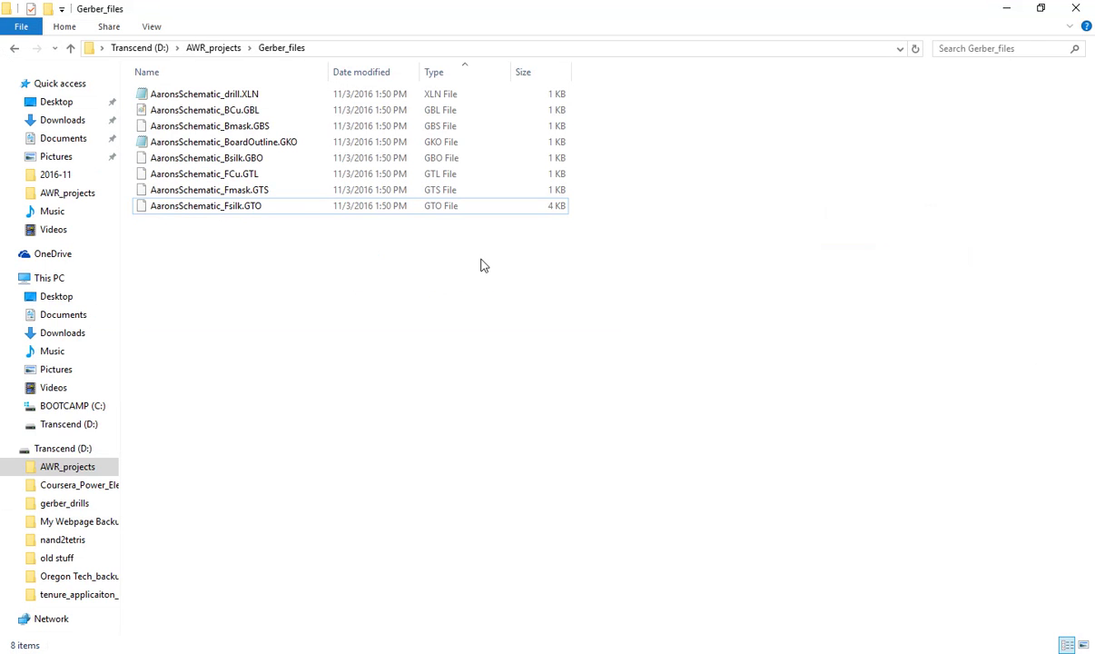
Select all eight files and send them to a compressed folder named test.zip.
drag(277, 260, 156, 86)
right_click(160, 91)
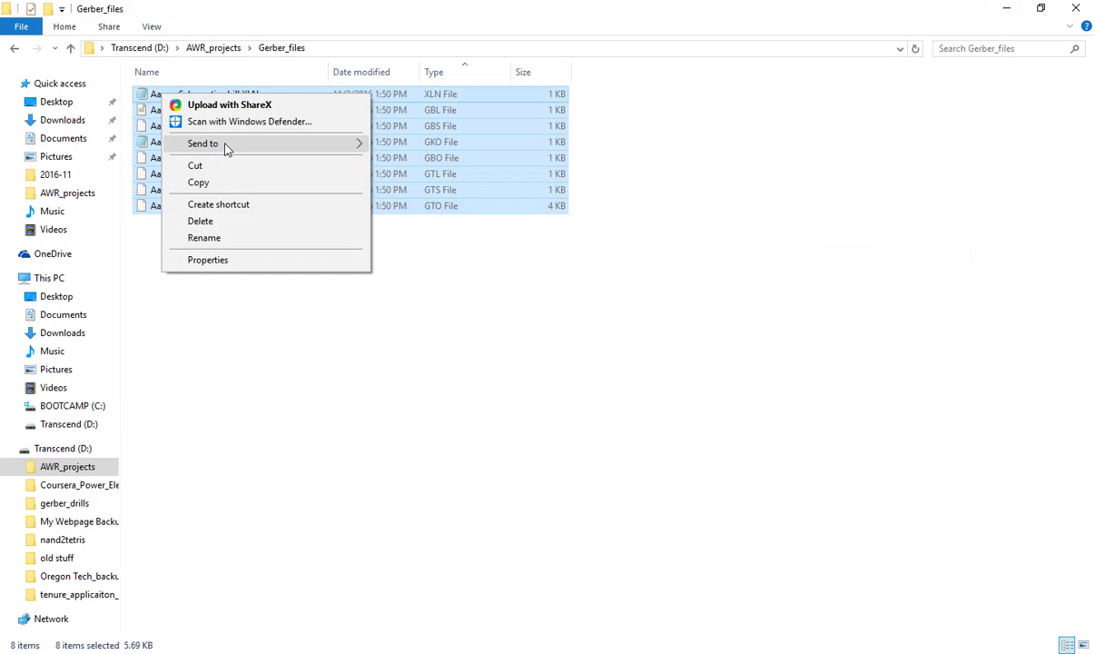
mouse_move(226, 148)
click(523, 167)
text(test.zip)
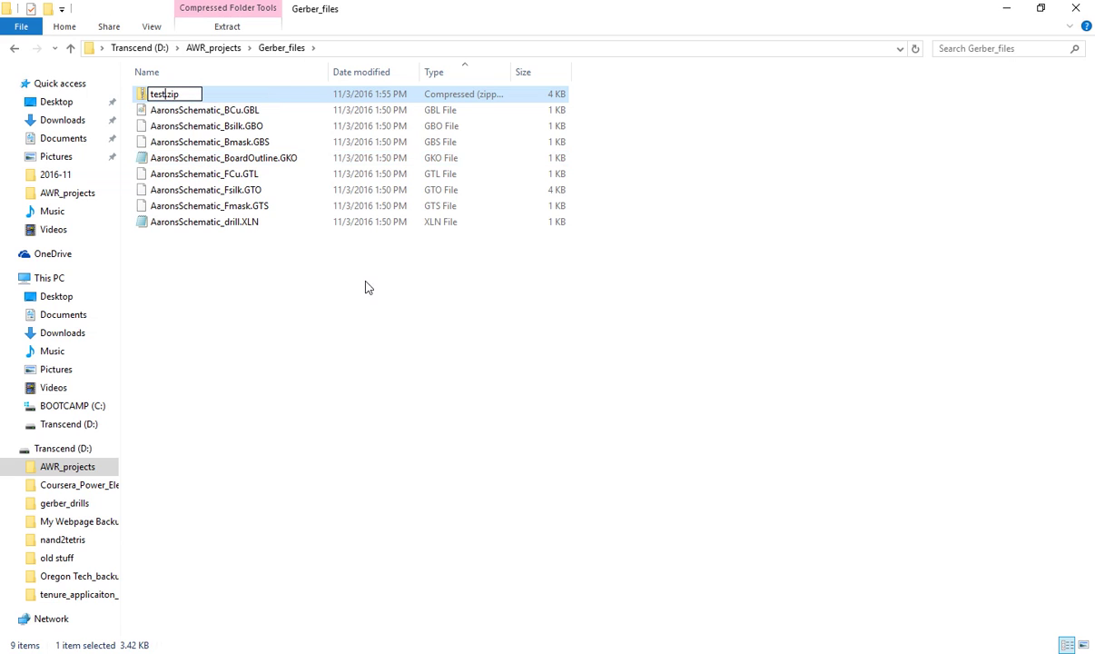
click(191, 139)
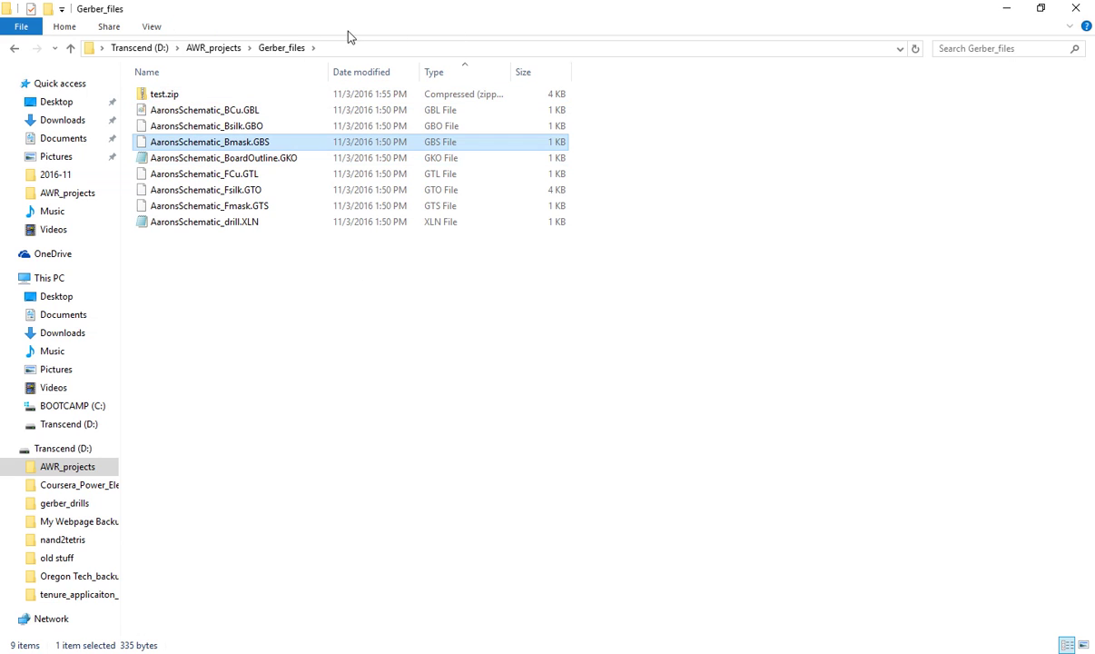
click(1041, 8)
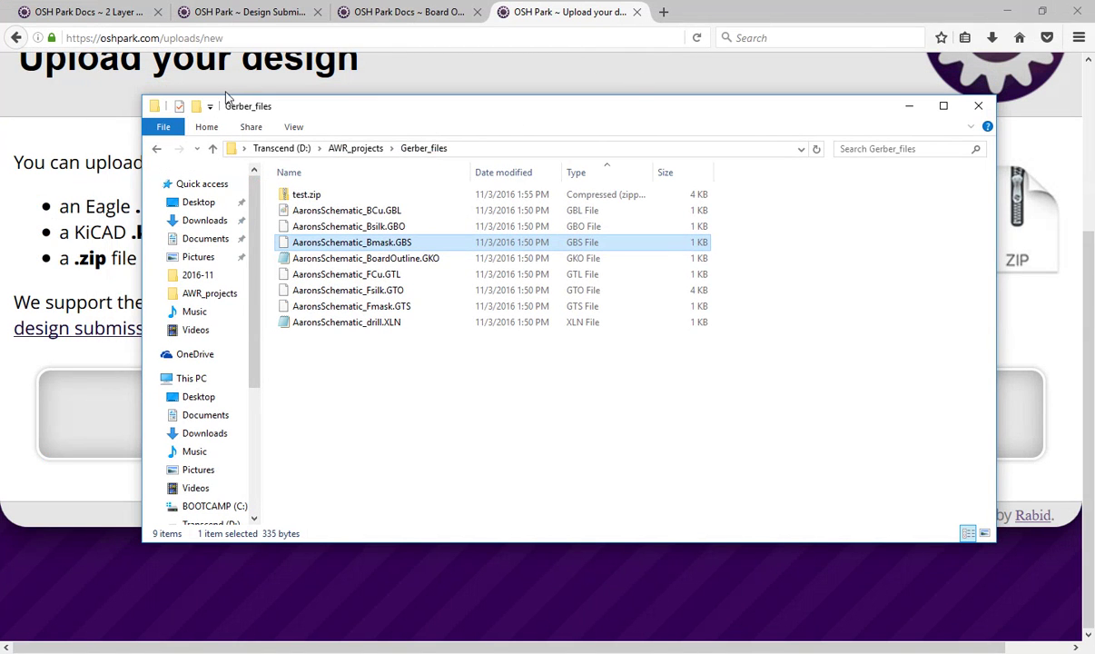
Check test.zip's contents, then drag it onto OSH Park's upload area.
drag(216, 104, 836, 116)
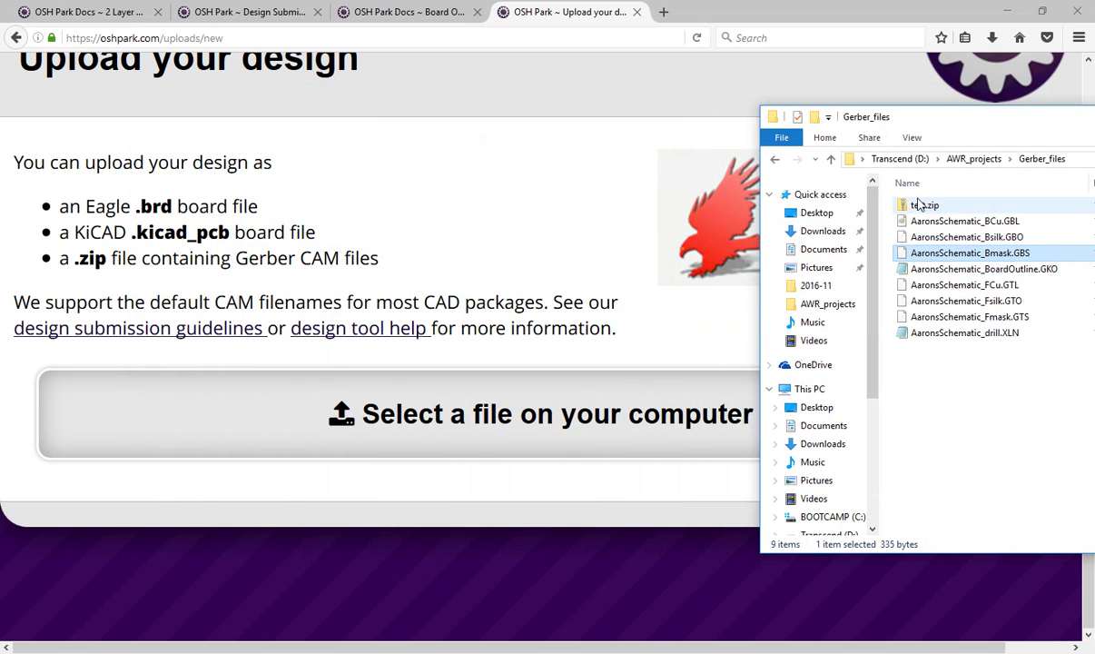
double_click(918, 205)
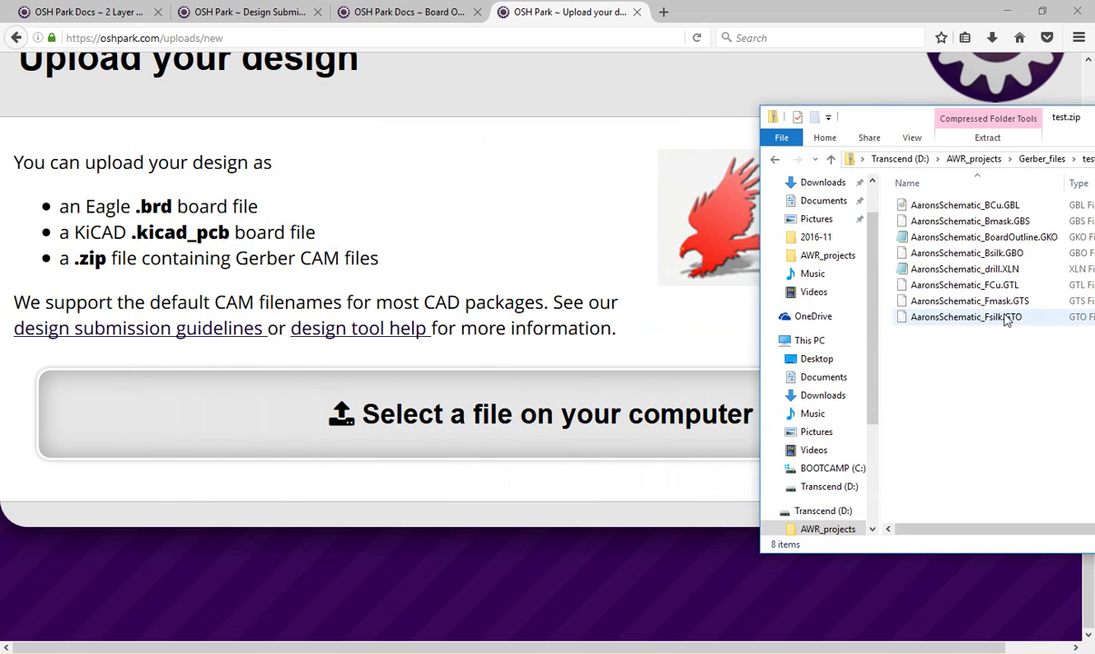
click(777, 165)
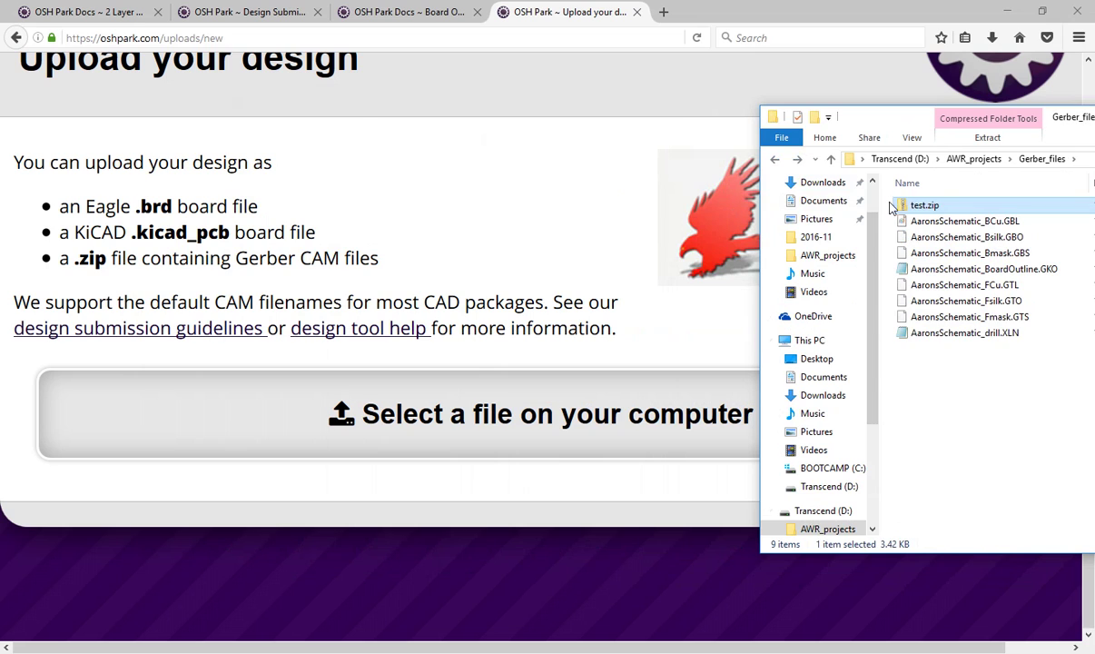
drag(917, 205, 388, 423)
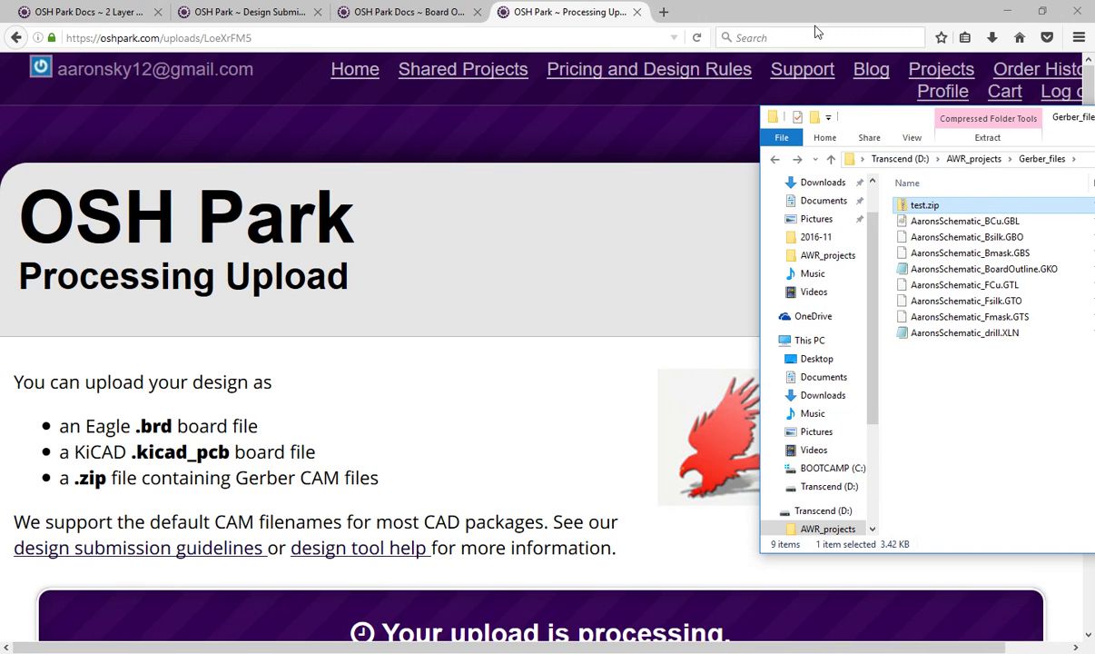
Review the processed 2-layer 1.64 × 1.33 inch board at $10.85 and continue to verification.
click(819, 18)
scroll(753, 326, down, 3)
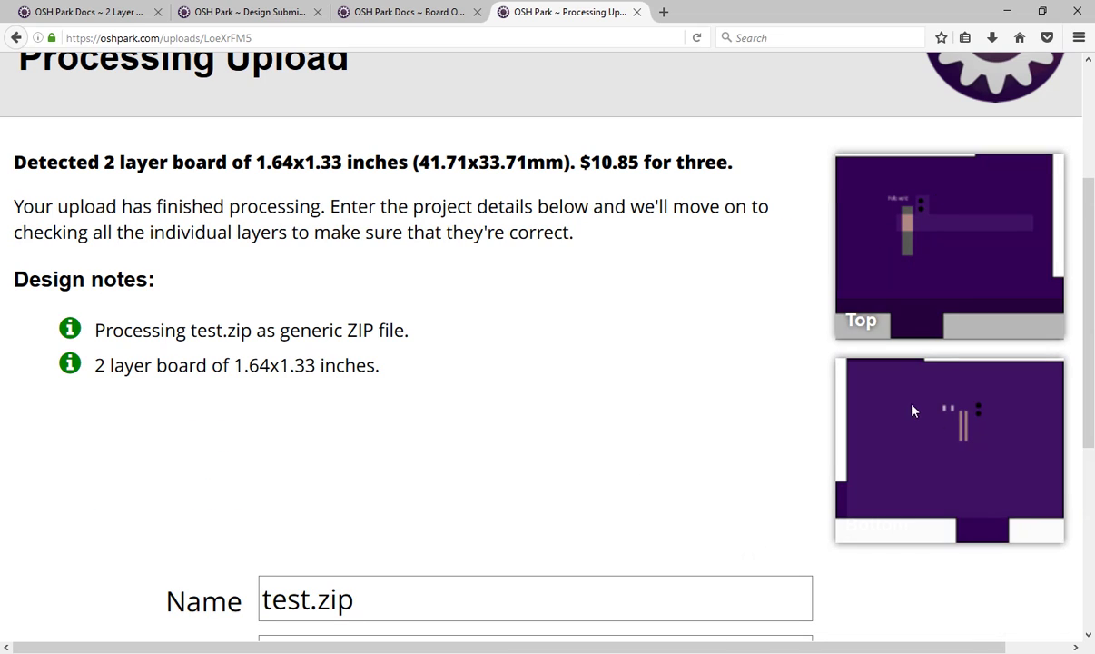
scroll(468, 311, down, 3)
scroll(469, 310, up, 3)
scroll(470, 313, down, 2)
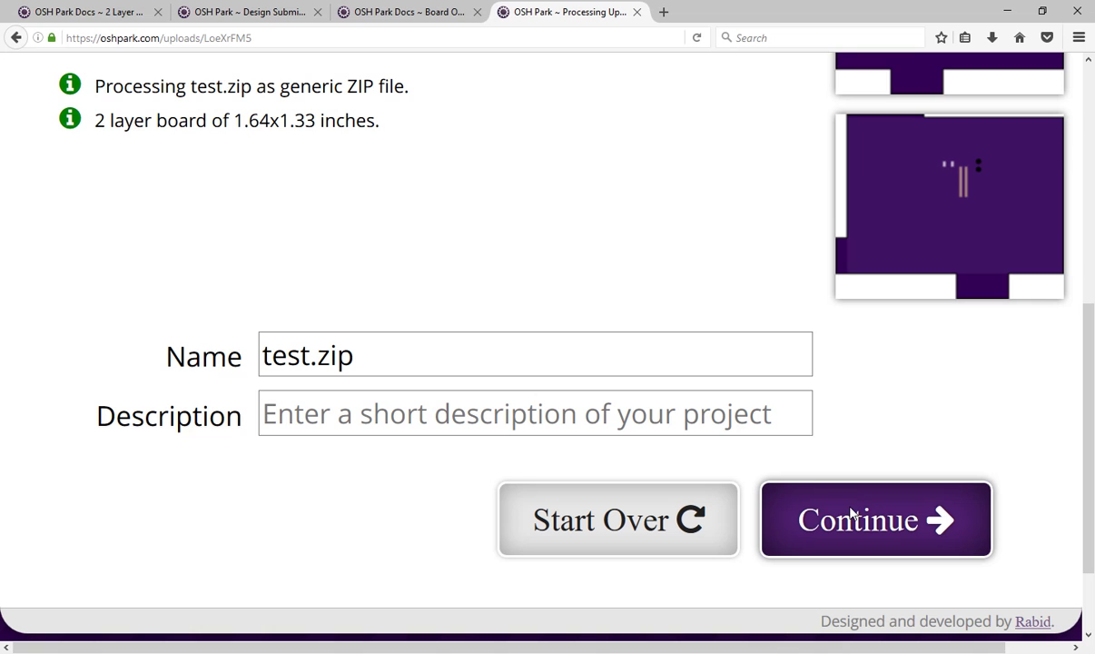
scroll(849, 513, down, 1)
scroll(848, 513, up, 3)
scroll(882, 447, down, 4)
click(884, 444)
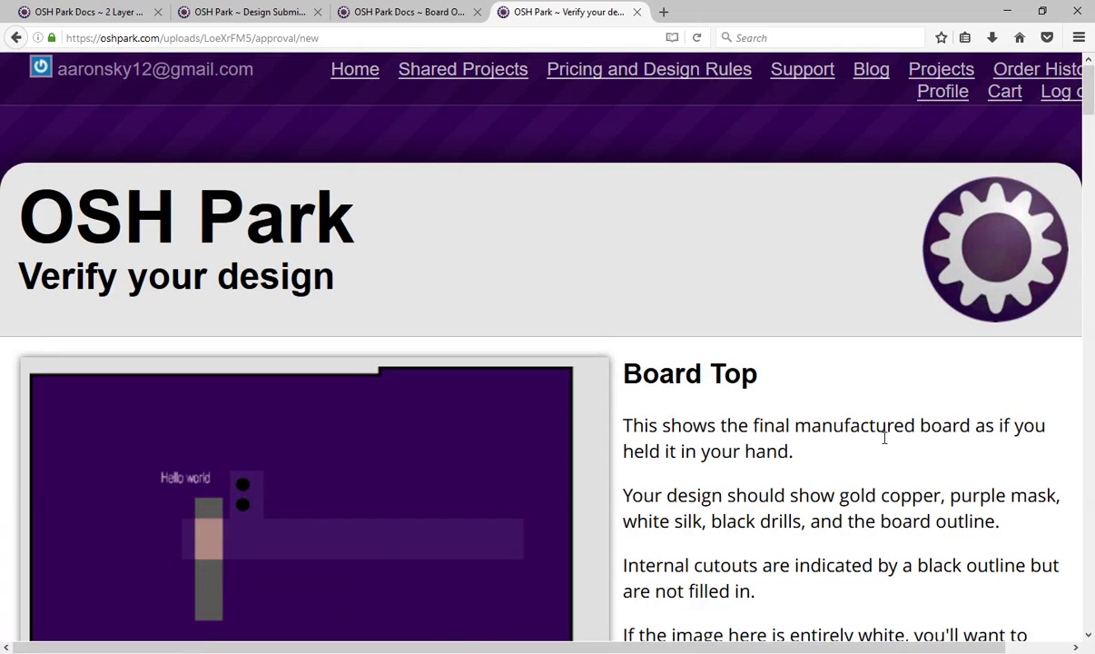
Scroll through the Board Top and Board Bottom renders on the Verify your design page.
scroll(884, 438, down, 3)
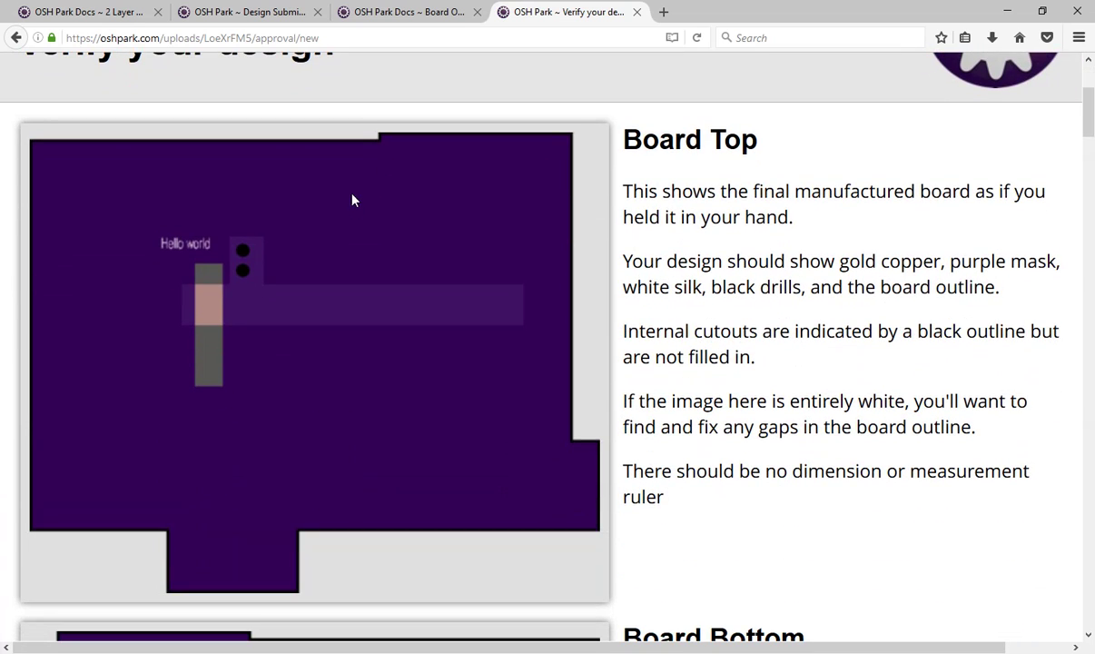
scroll(230, 423, down, 5)
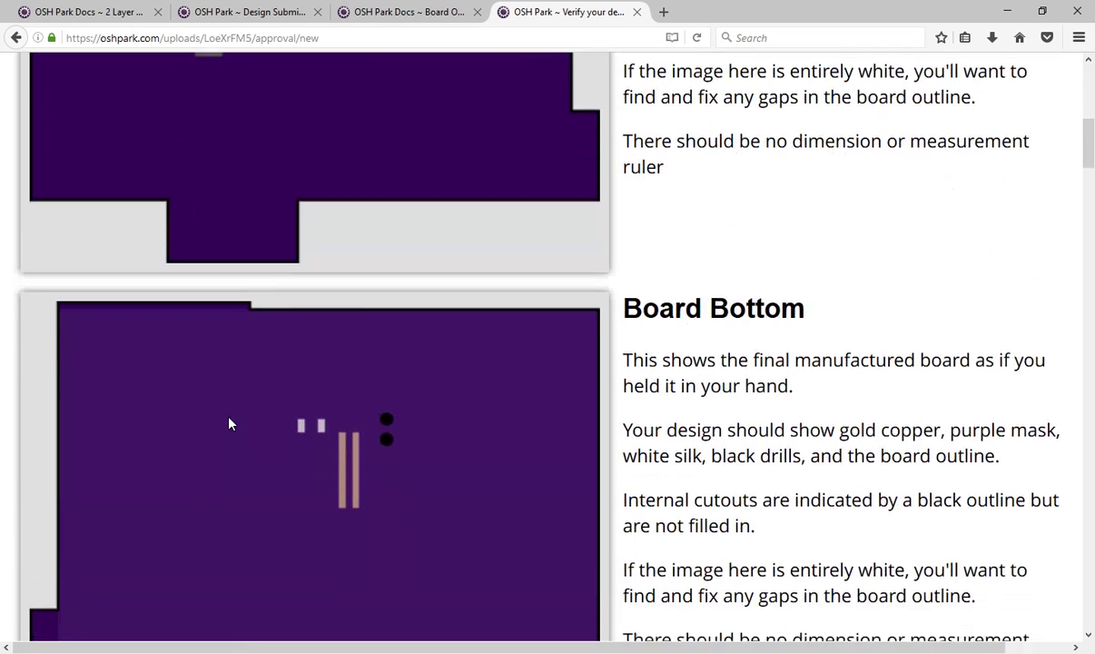
scroll(229, 423, down, 1)
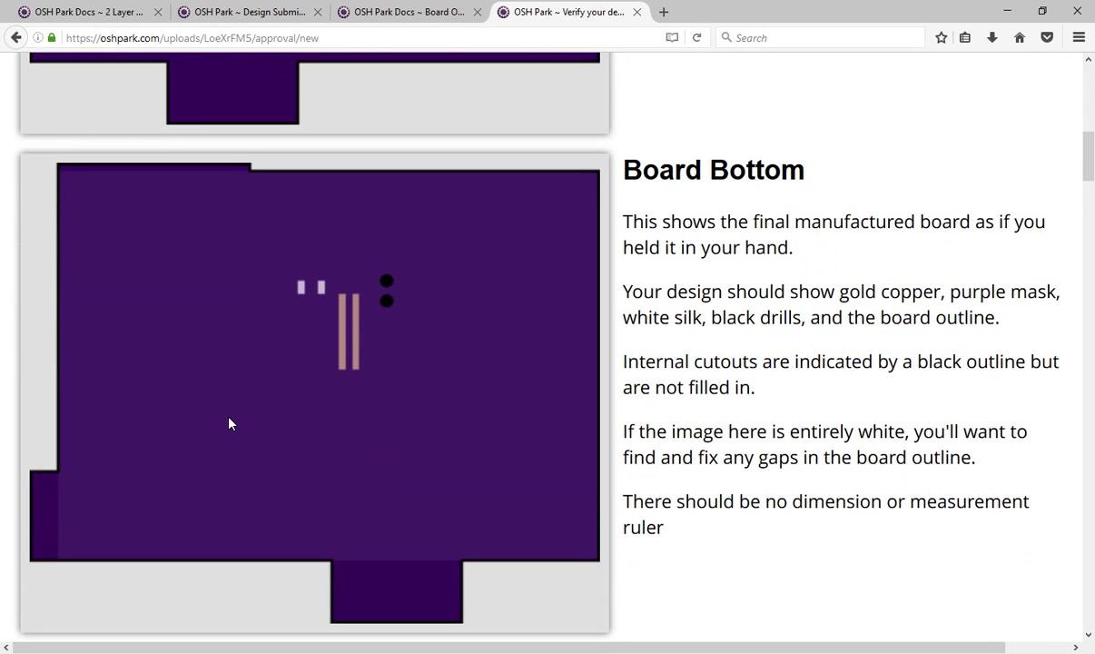
scroll(230, 423, up, 5)
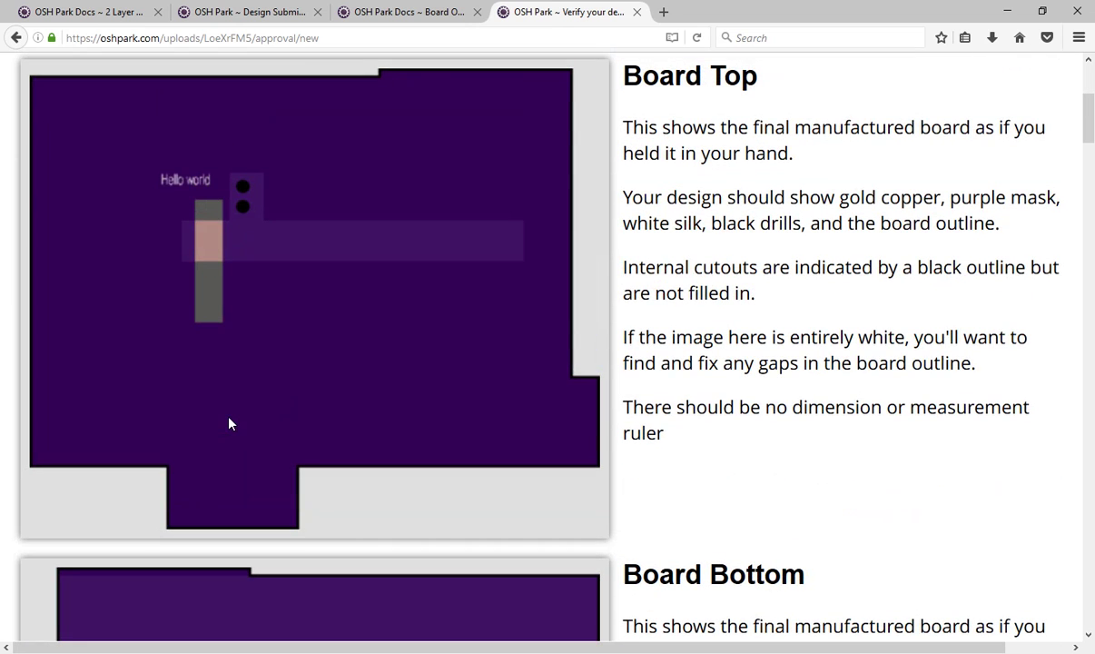
scroll(230, 424, up, 1)
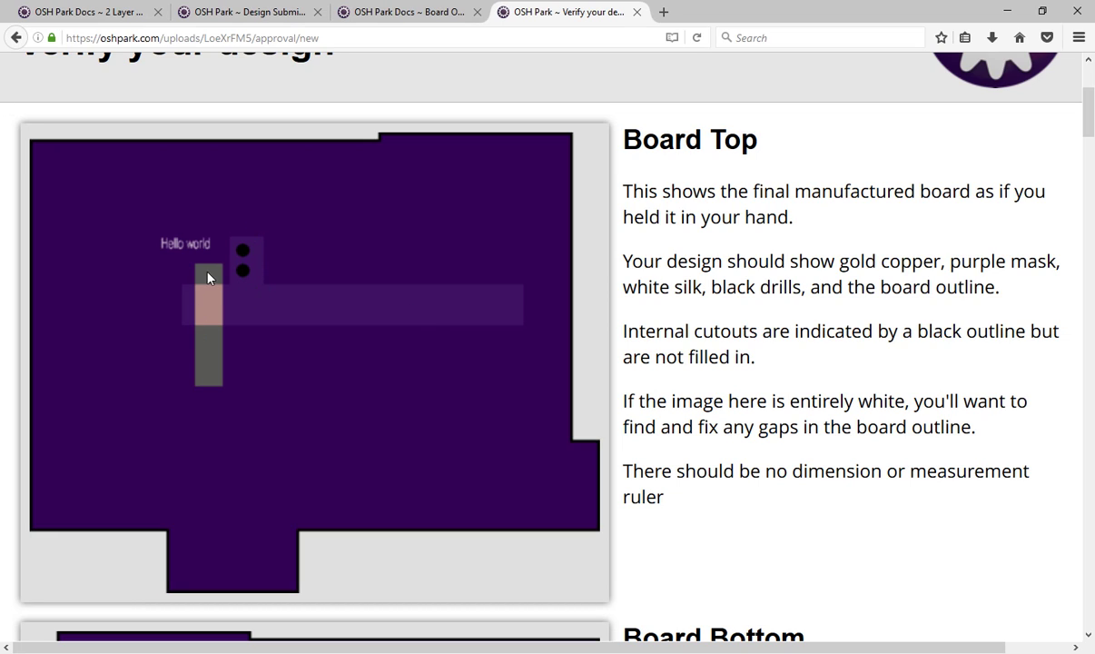
click(435, 646)
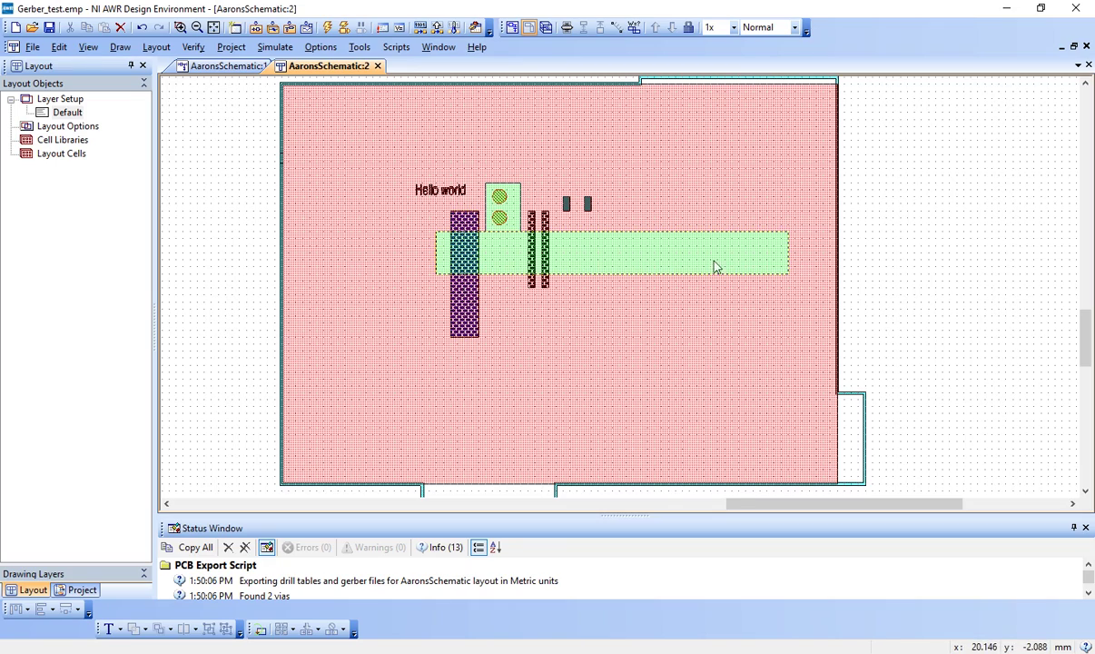
Compare the NI AWR board outline with the OSH Park previews, then minimize AWR.
click(1041, 9)
click(905, 69)
scroll(731, 244, down, 5)
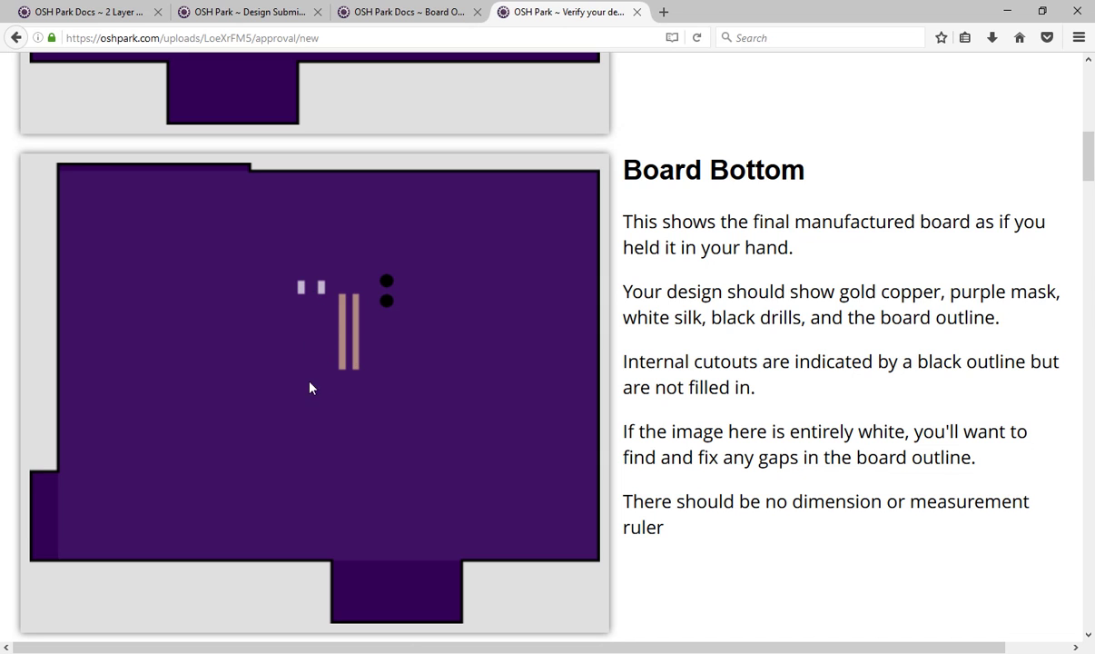
key(alt+Tab)
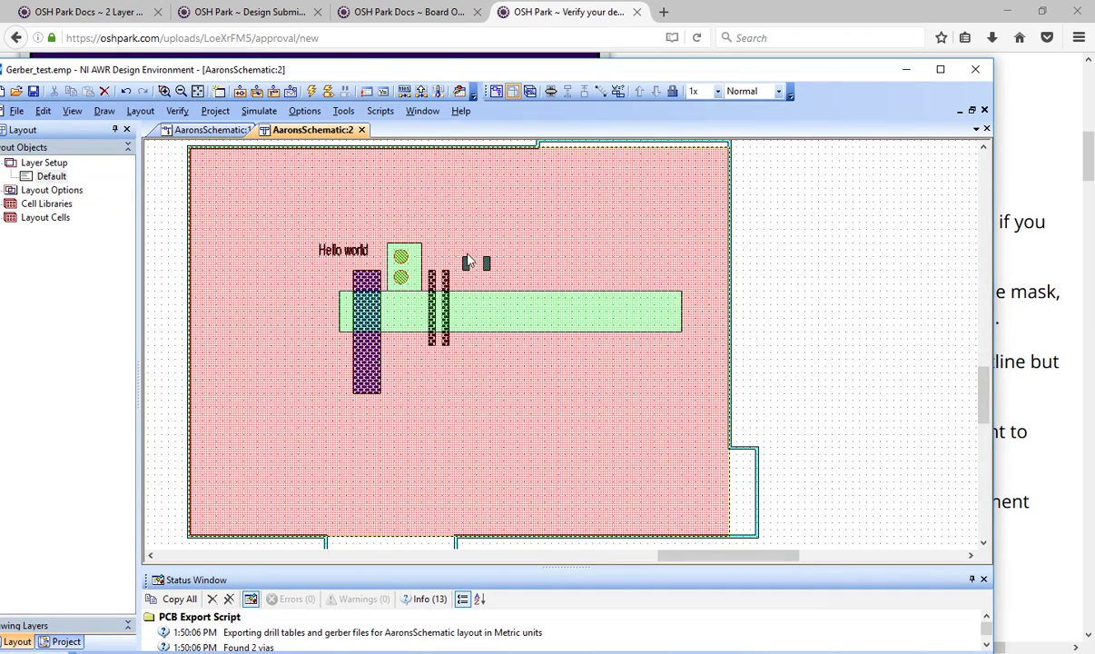
click(482, 282)
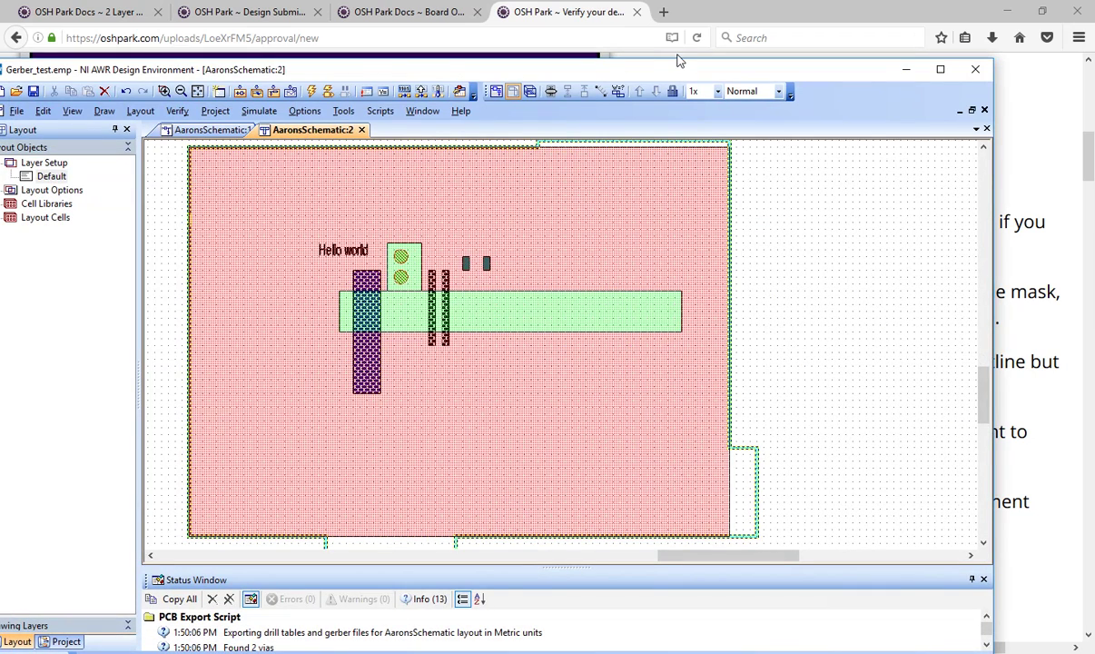
click(704, 10)
scroll(532, 312, down, 3)
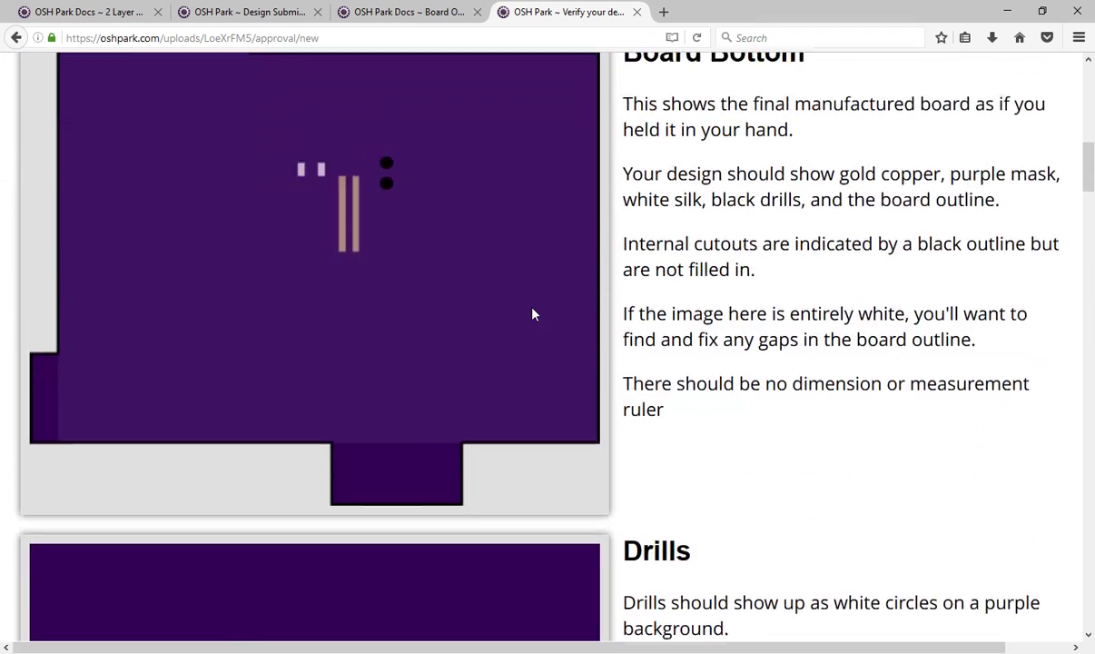
scroll(533, 314, up, 1)
scroll(533, 313, down, 4)
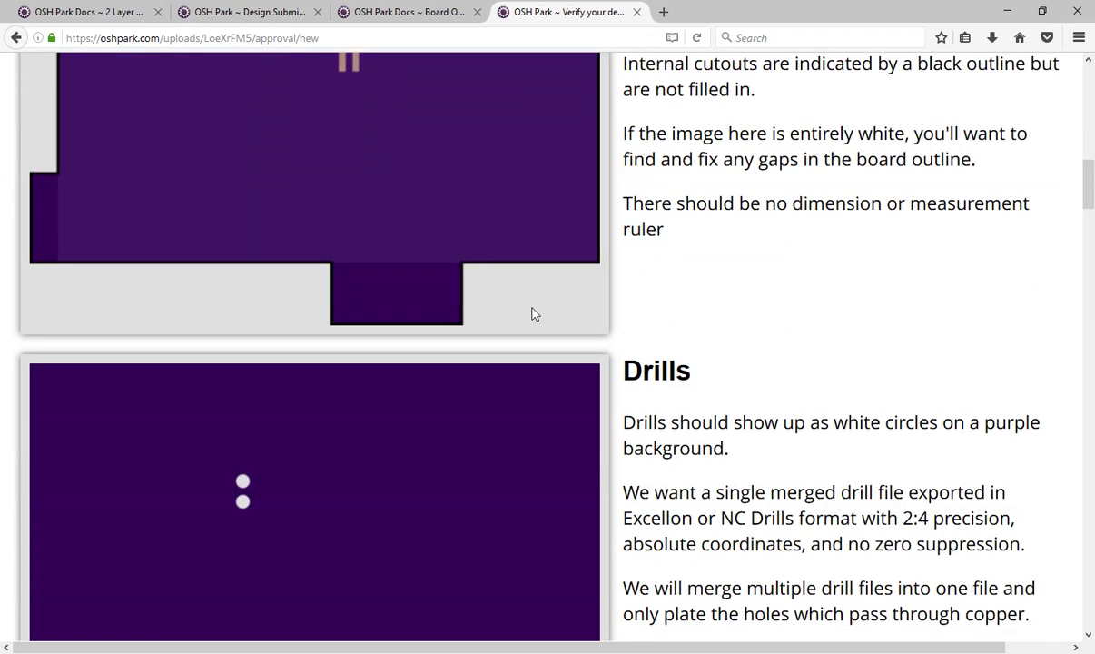
scroll(423, 285, up, 5)
scroll(608, 426, down, 5)
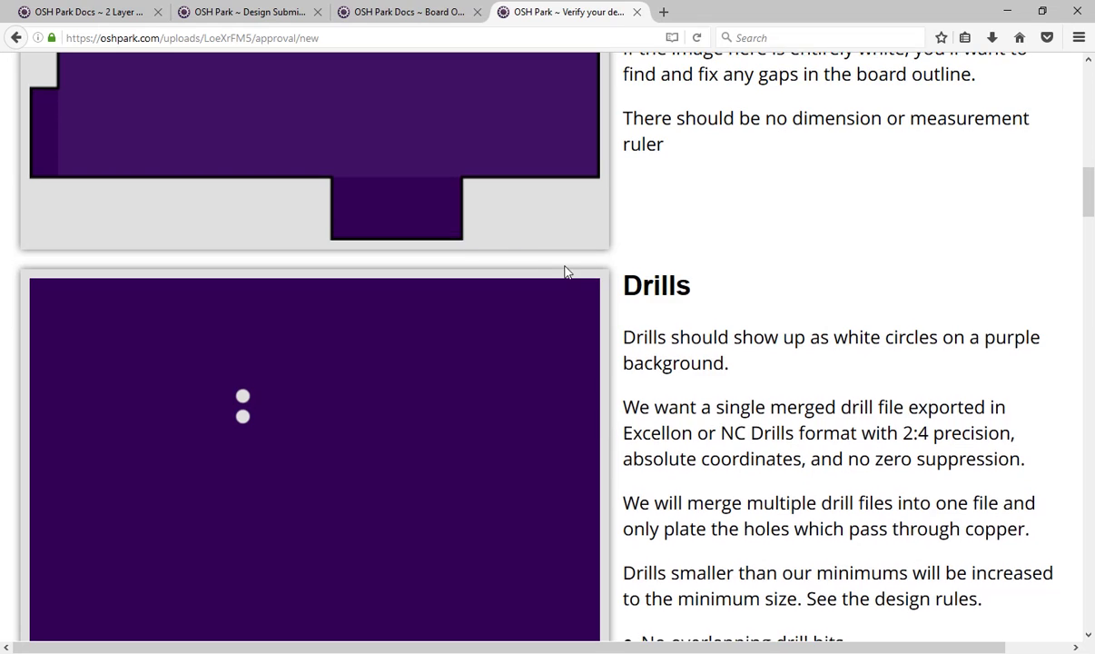
scroll(565, 270, up, 5)
scroll(565, 271, up, 1)
scroll(565, 272, down, 4)
scroll(565, 271, down, 3)
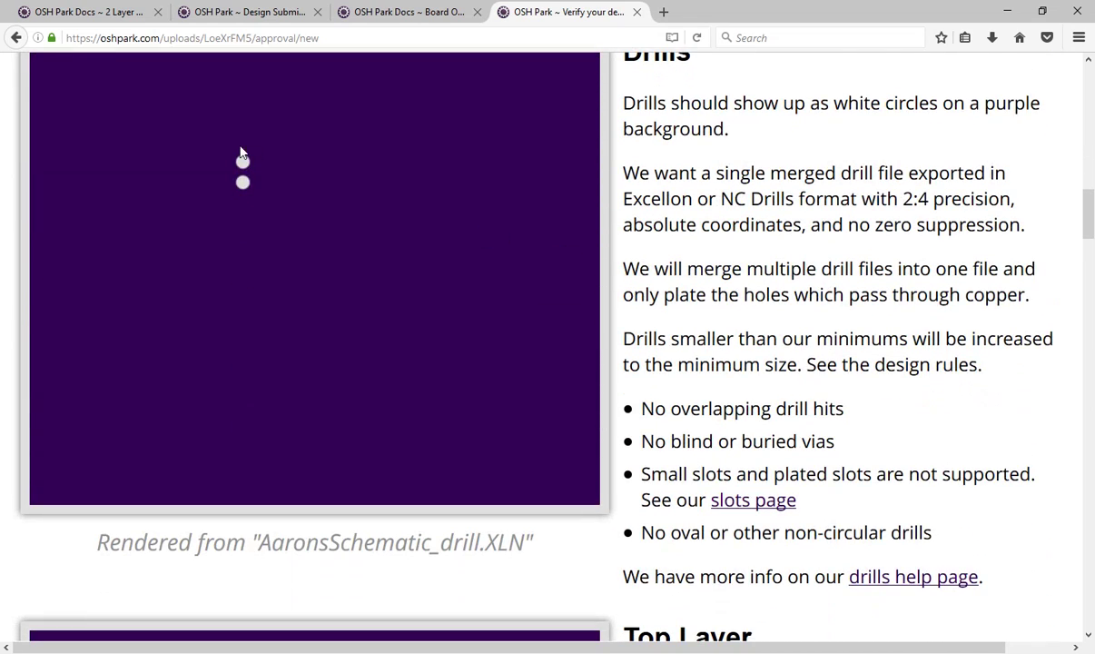
scroll(249, 210, down, 6)
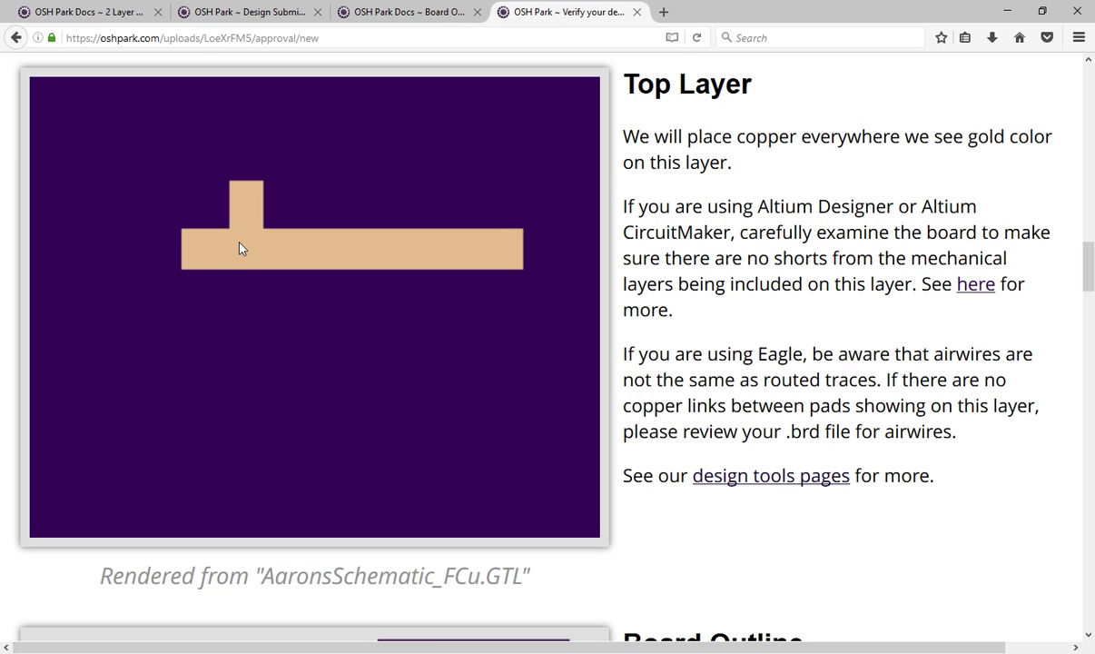
scroll(240, 248, down, 1)
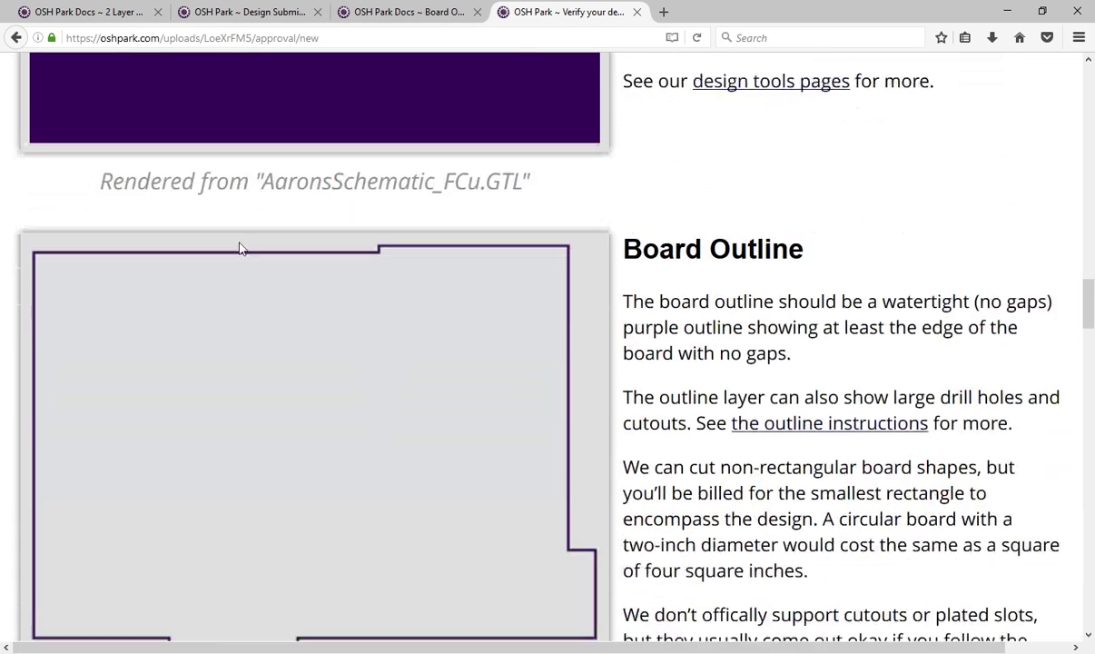
scroll(241, 247, down, 2)
scroll(371, 300, down, 6)
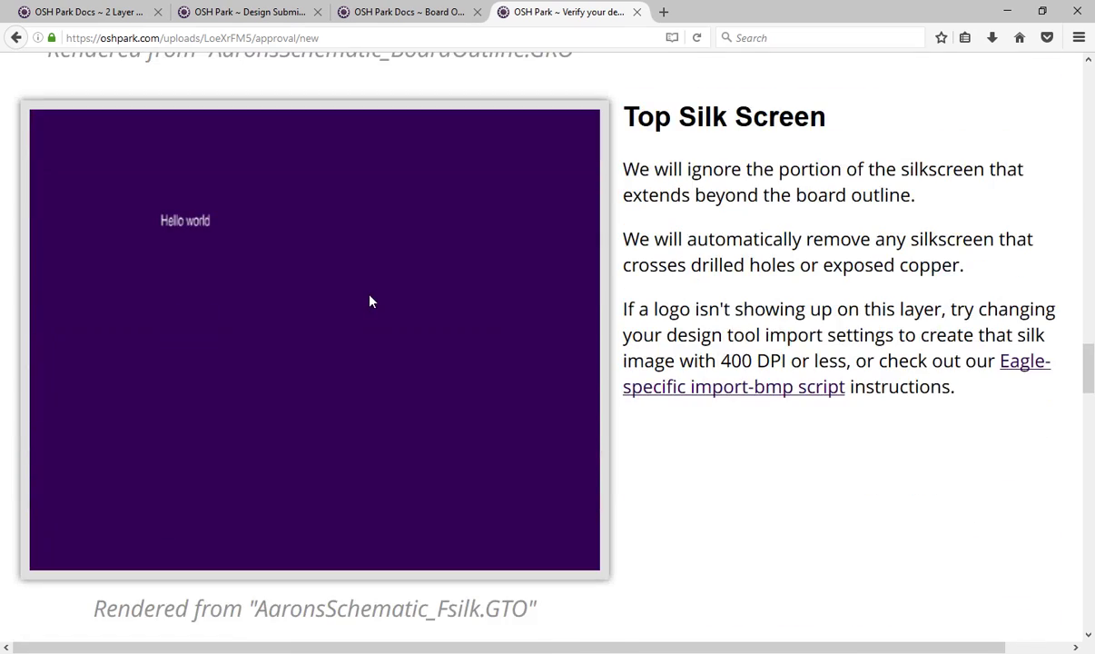
scroll(344, 321, down, 6)
scroll(350, 256, up, 2)
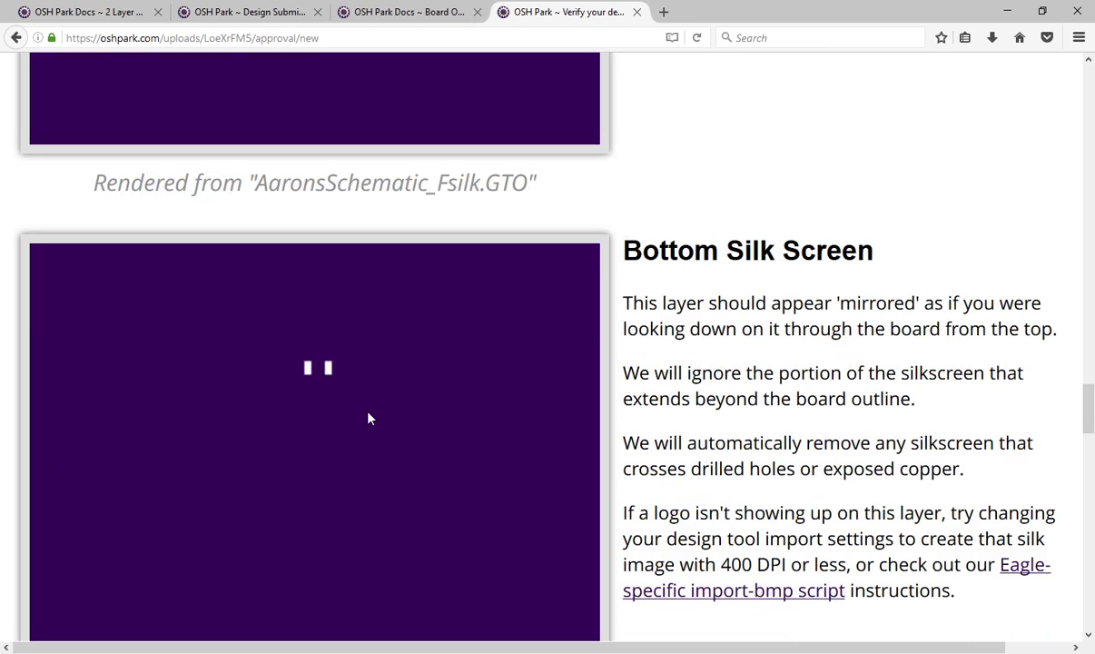
scroll(368, 418, down, 1)
scroll(380, 363, down, 3)
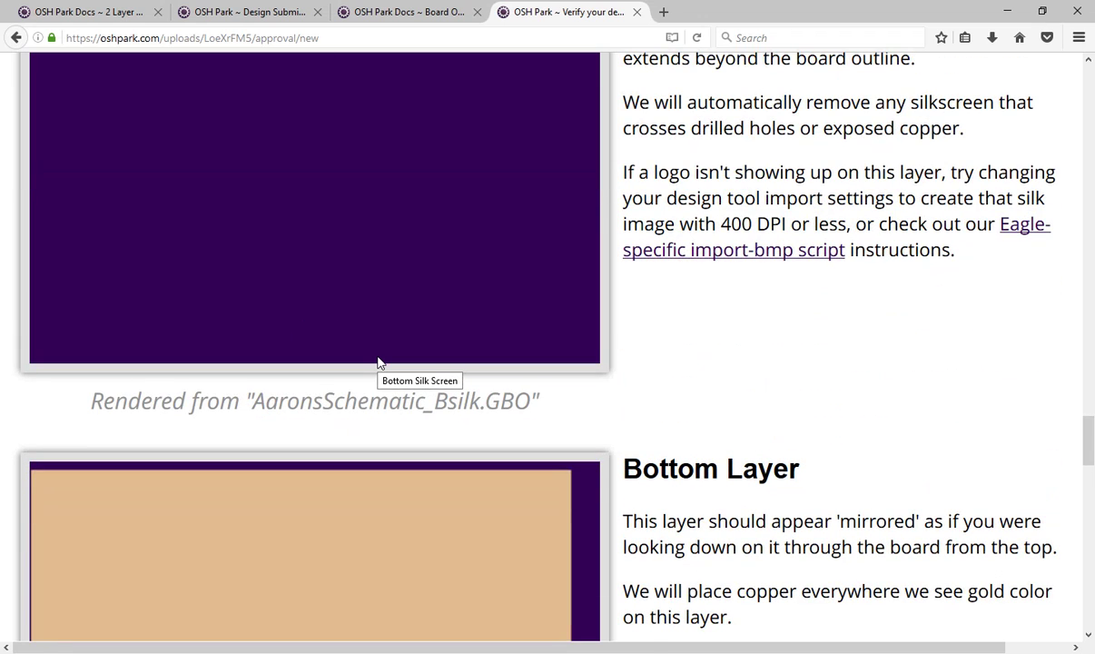
scroll(380, 363, down, 3)
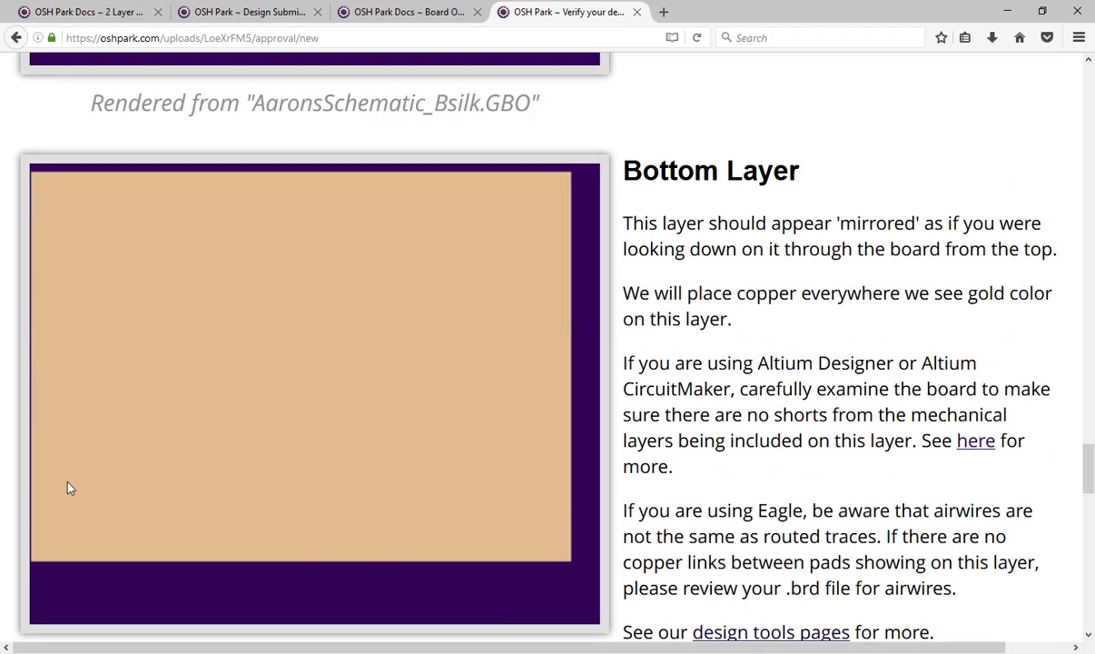
scroll(303, 534, down, 6)
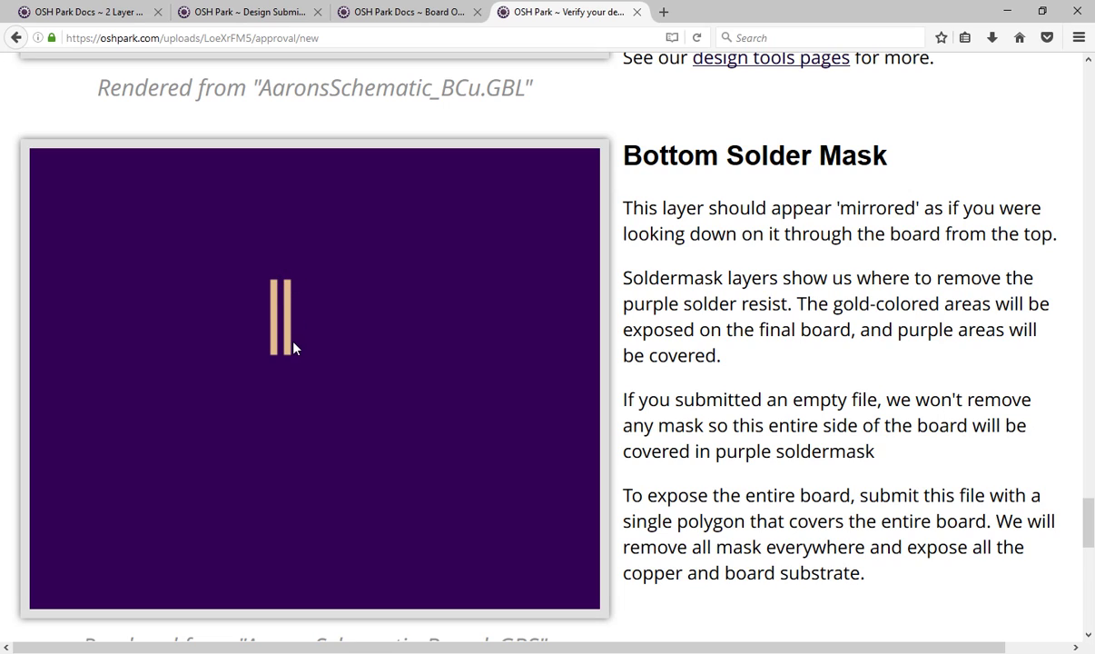
scroll(302, 327, down, 6)
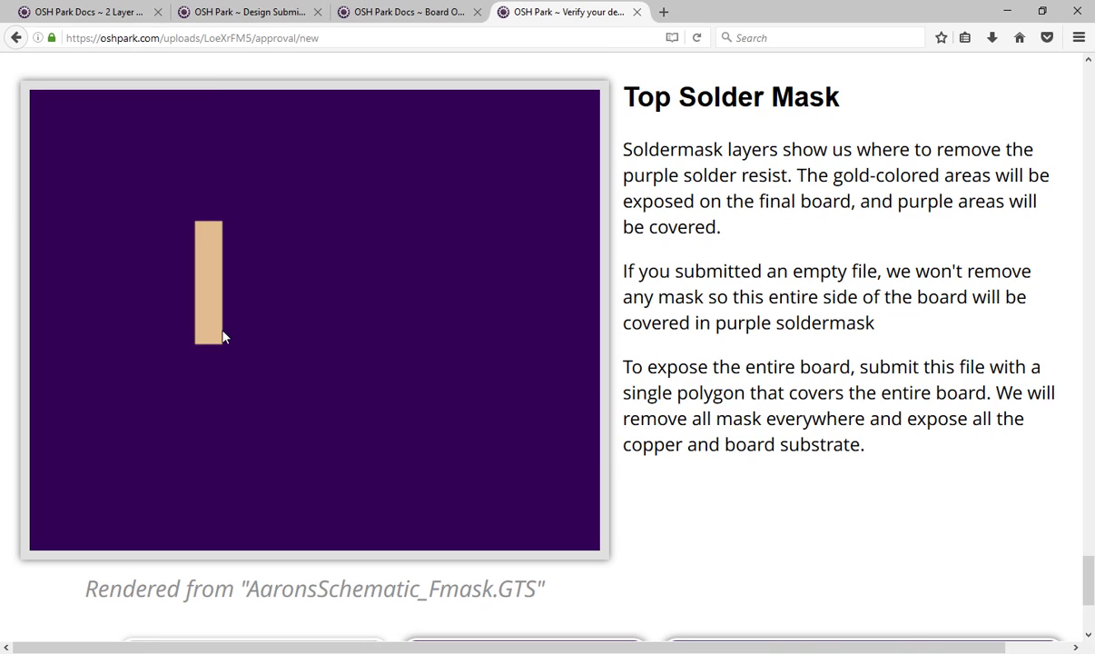
scroll(221, 335, down, 3)
scroll(223, 337, up, 2)
scroll(224, 336, down, 2)
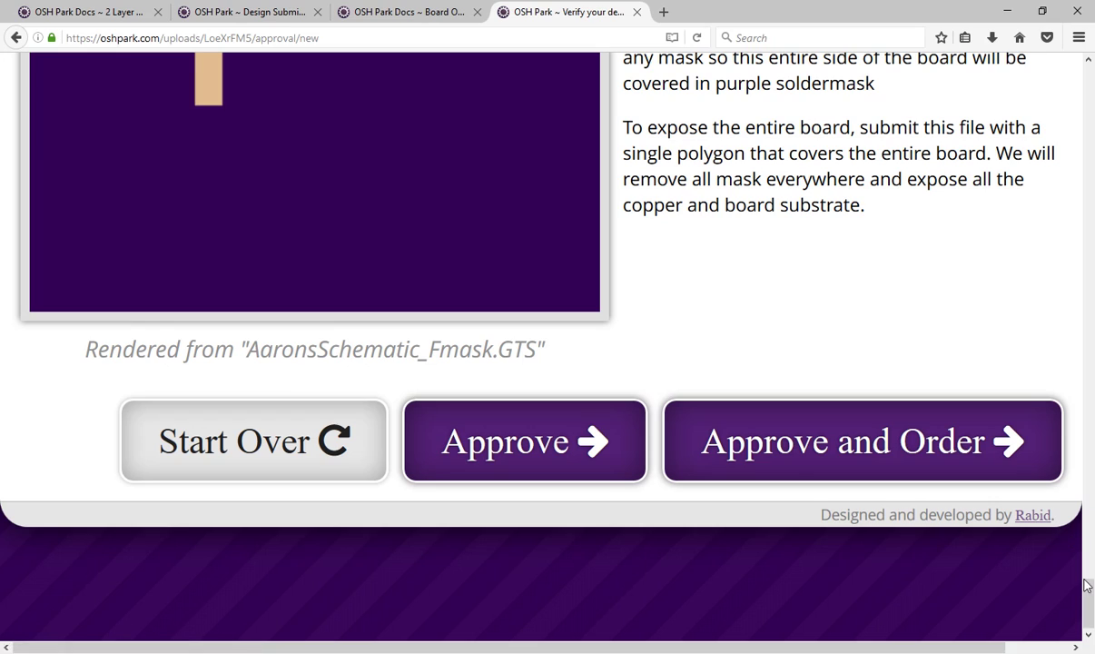
drag(1088, 599, 1089, 41)
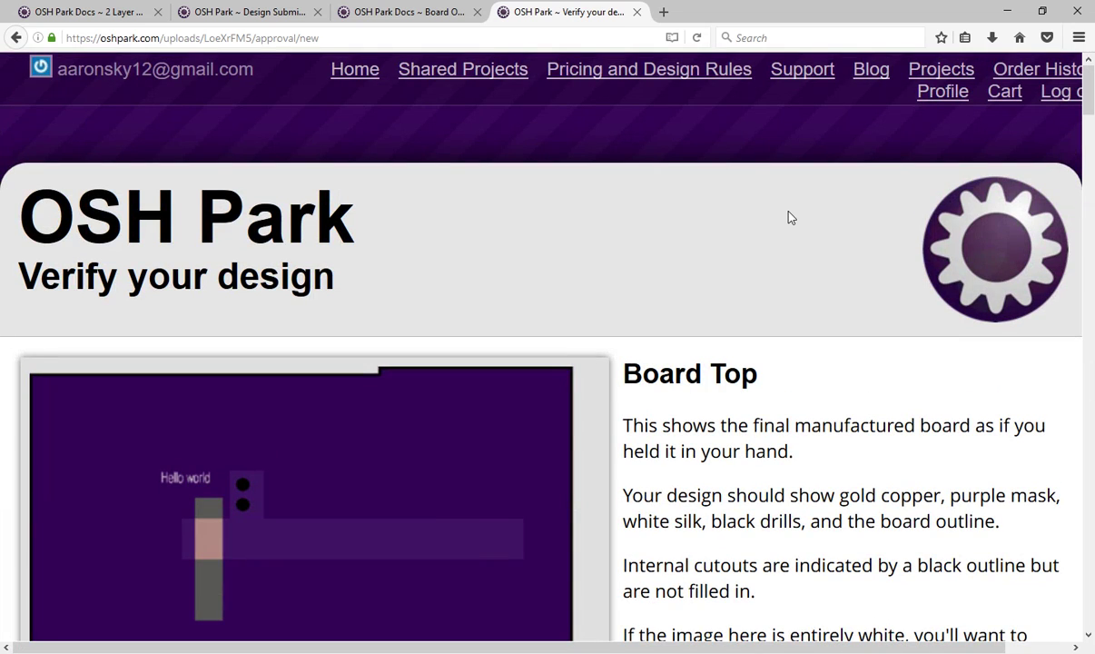